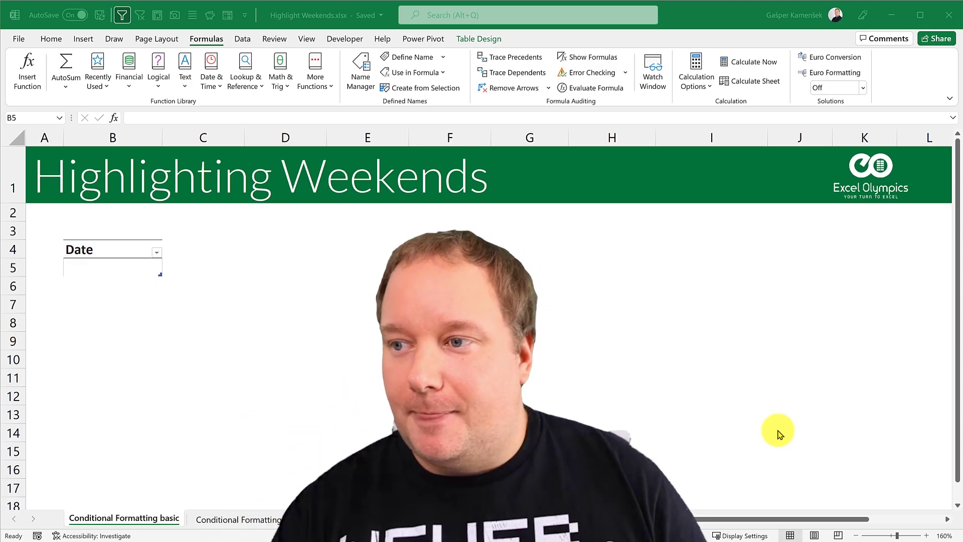
# Step: Enter today's date, 9/23/2021, in B5 and fill it down to row 15, ending at 10/3/2021
pyautogui.click(98, 276)
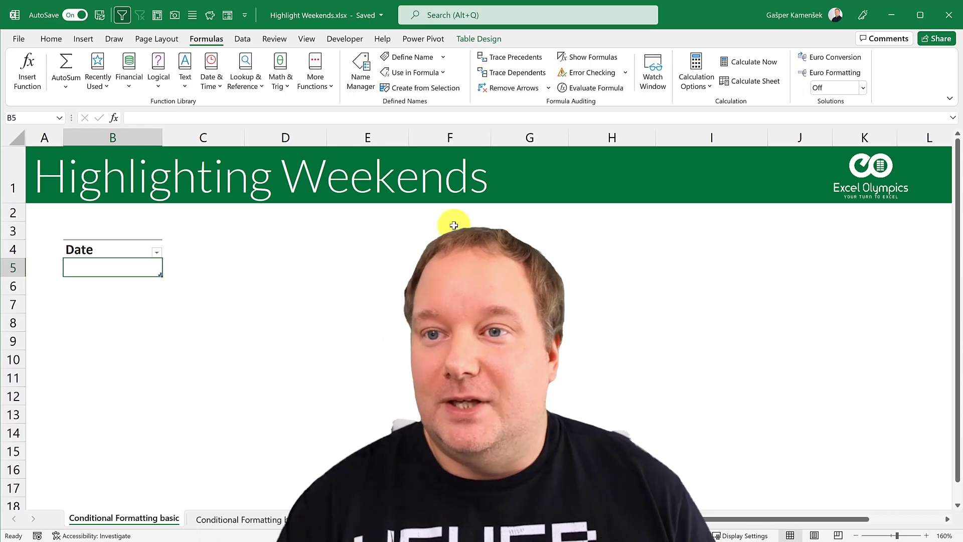
pyautogui.click(132, 269)
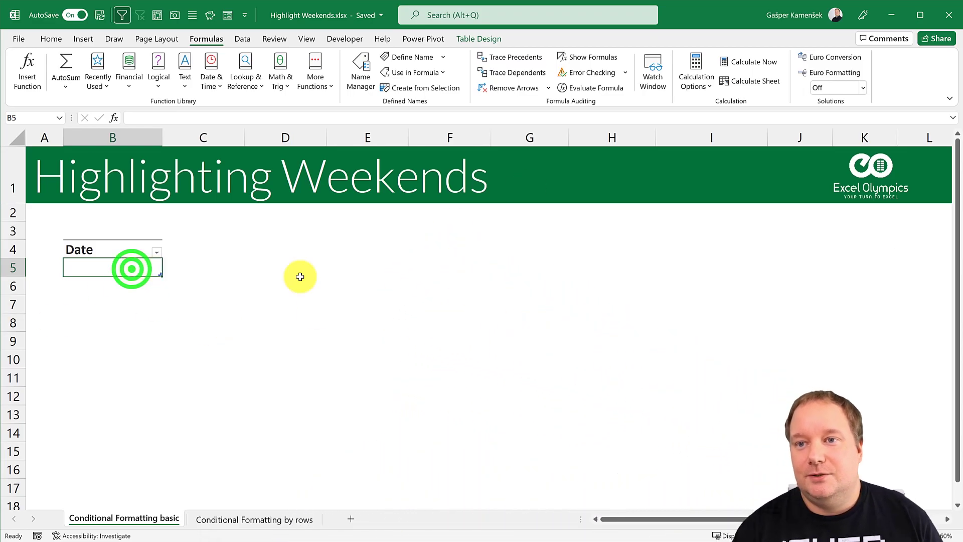
pyautogui.hotkey('ctrl', ';')
pyautogui.hotkey('ctrl', 'Return')
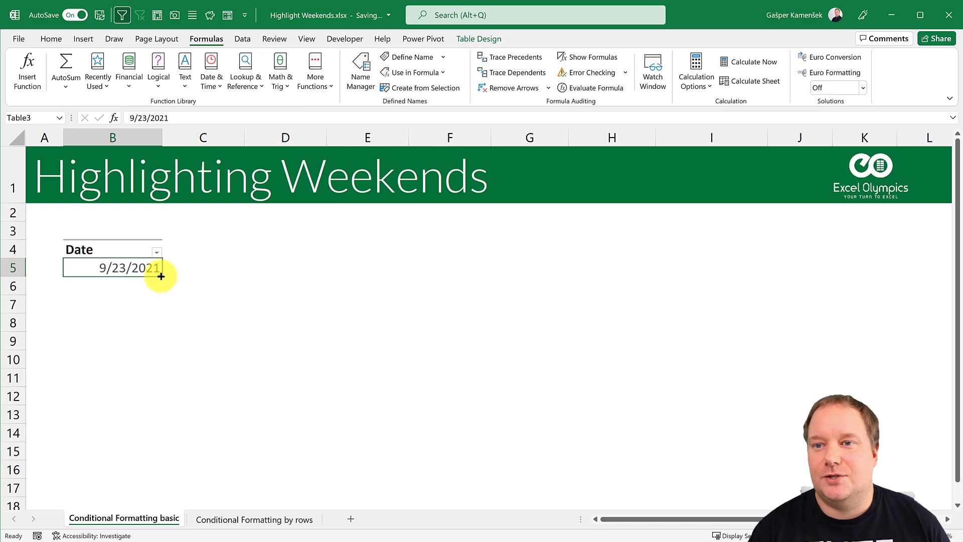
pyautogui.moveTo(160, 277); pyautogui.dragTo(151, 456)
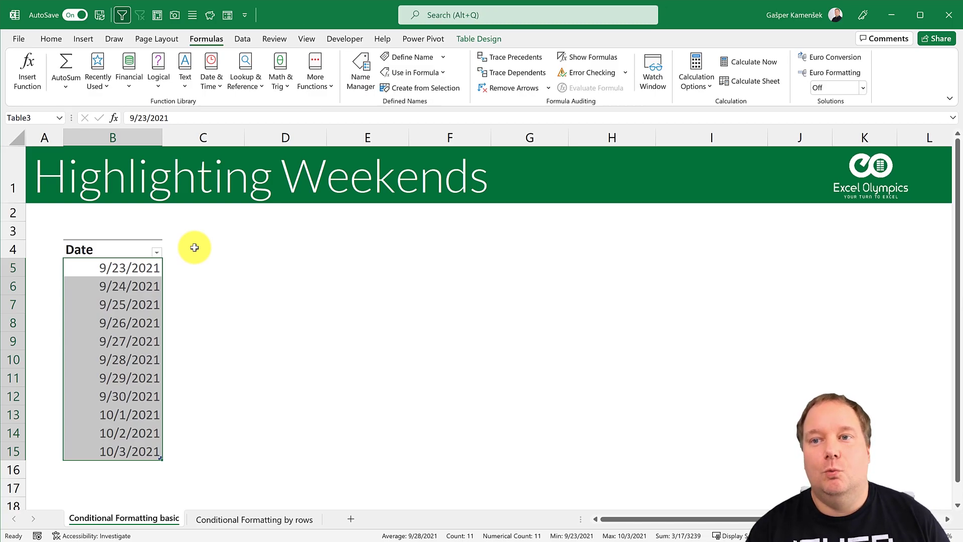
pyautogui.click(188, 247)
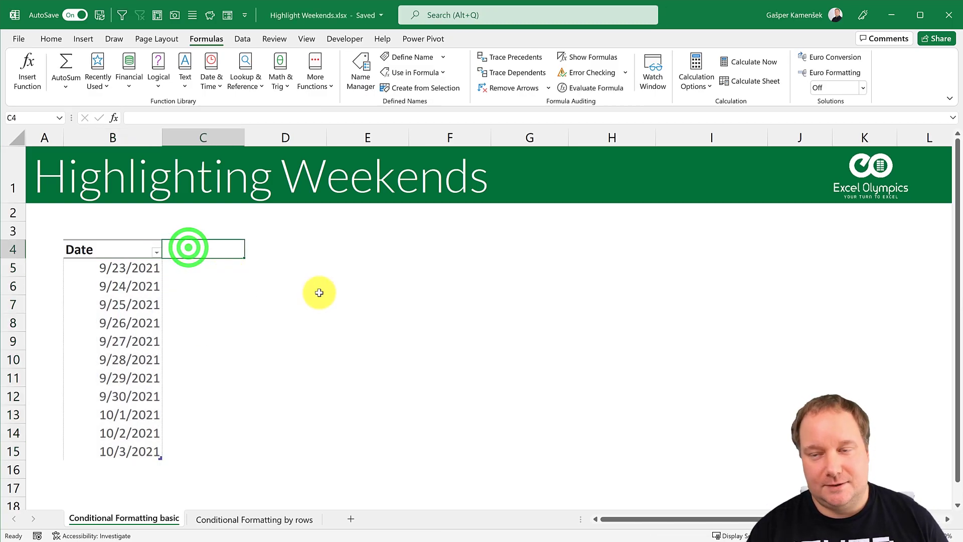
pyautogui.write('Weekday')
pyautogui.press('Return')
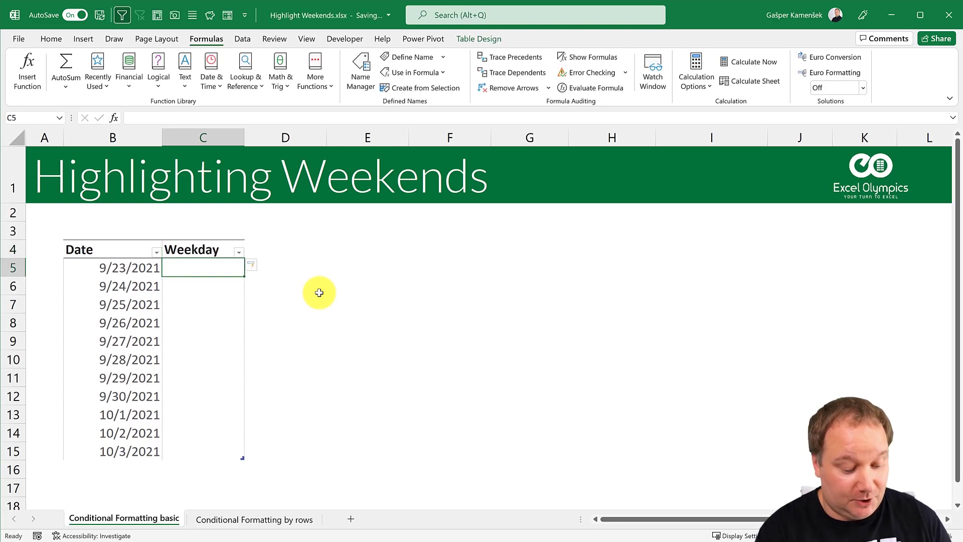
pyautogui.write('=')
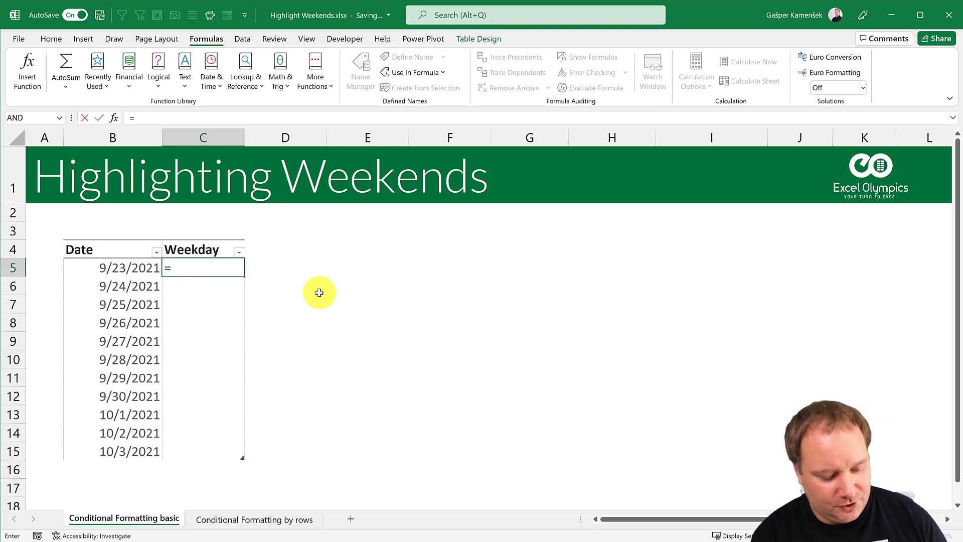
pyautogui.write('Weekda')
pyautogui.press('Tab')
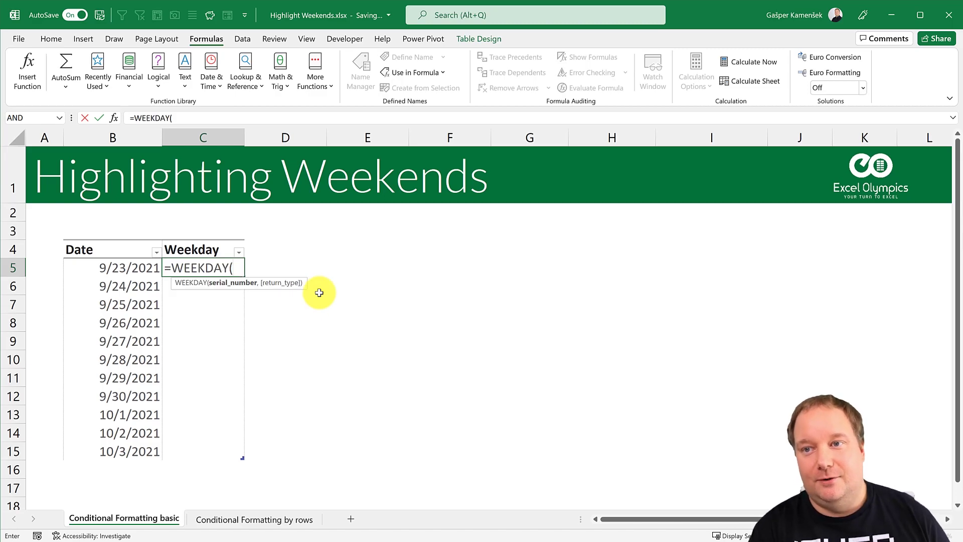
pyautogui.click(116, 268)
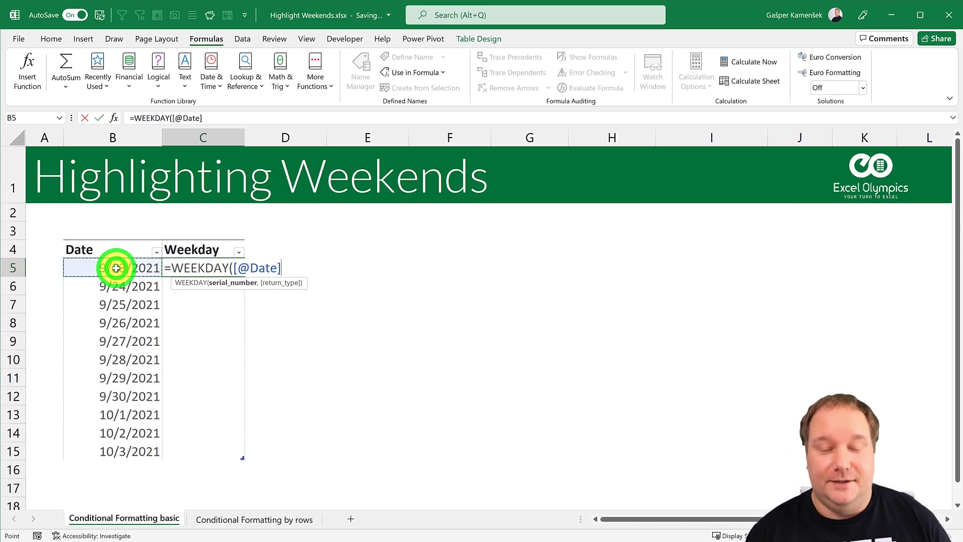
pyautogui.press('Return')
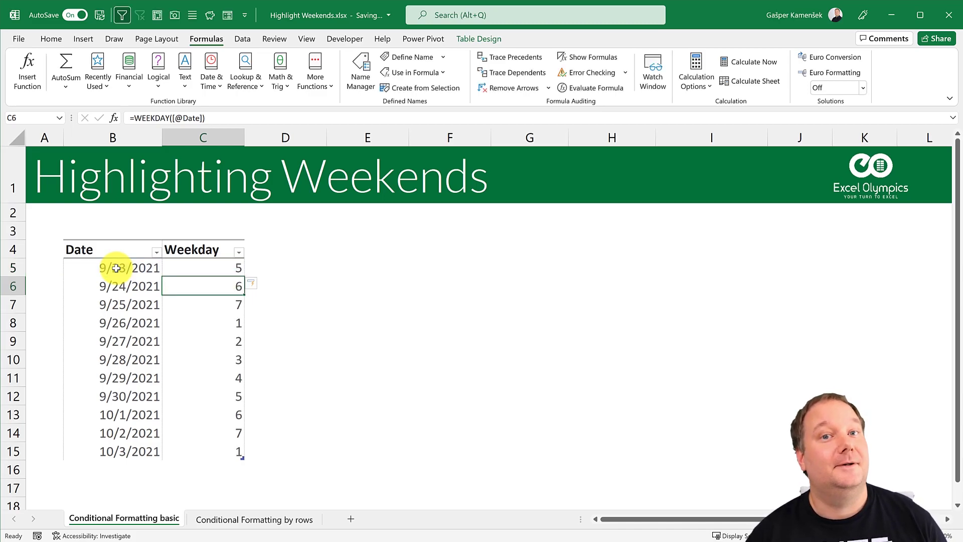
pyautogui.click(238, 266)
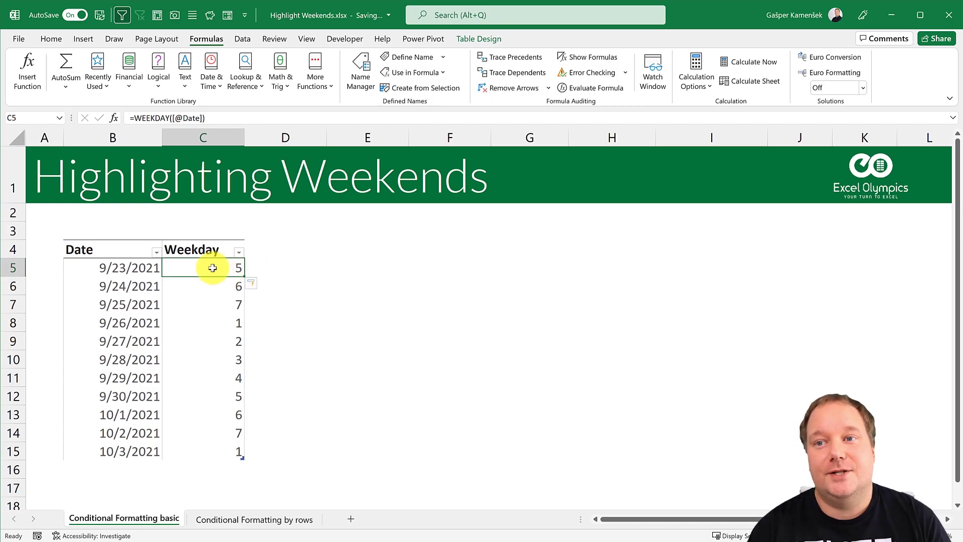
pyautogui.moveTo(211, 266); pyautogui.dragTo(213, 454)
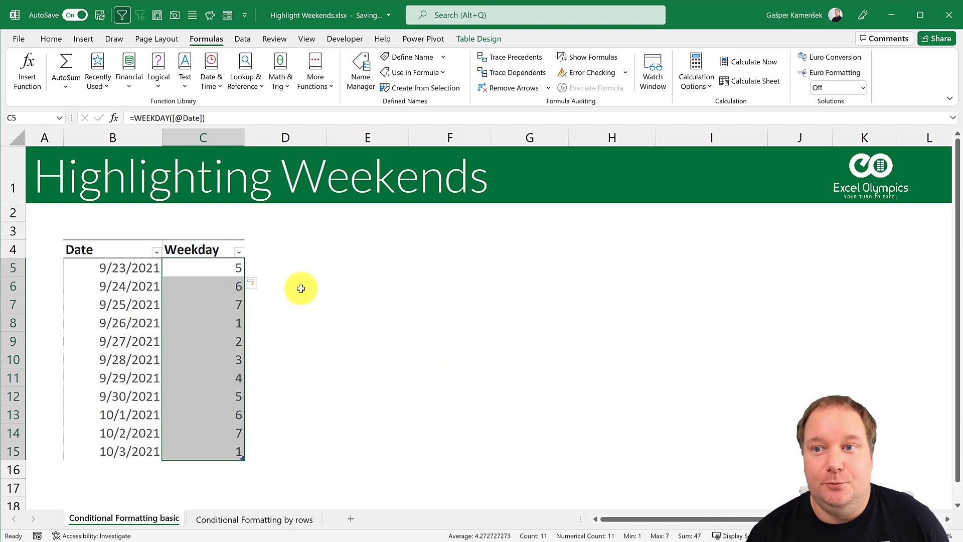
pyautogui.click(226, 286)
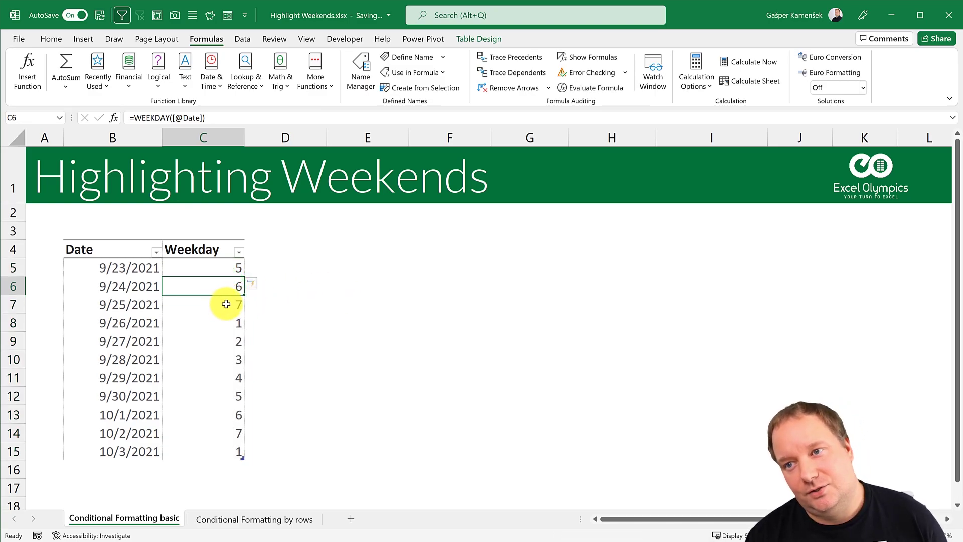
pyautogui.keyDown('ctrl'); pyautogui.click(224, 321); pyautogui.keyUp('ctrl')
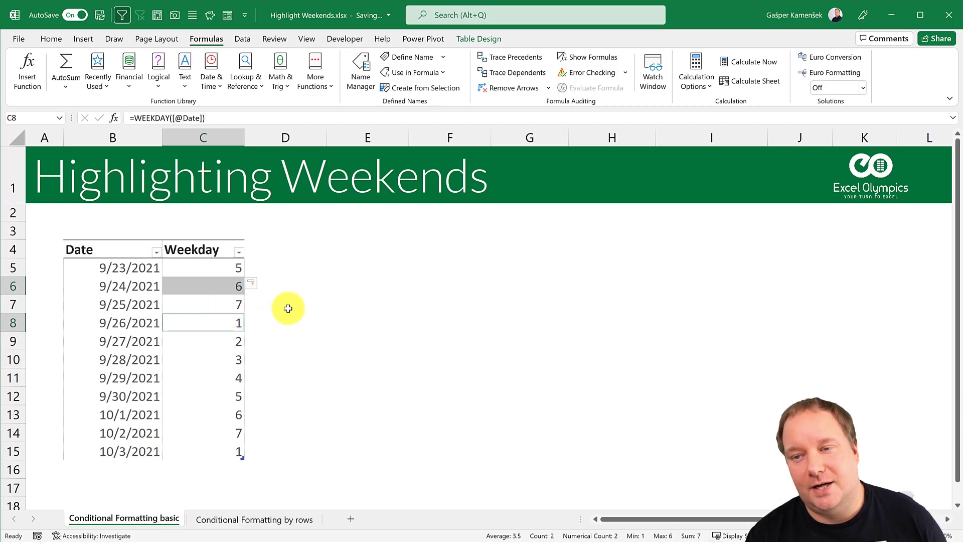
pyautogui.click(231, 305)
pyautogui.keyDown('ctrl'); pyautogui.click(224, 324); pyautogui.keyUp('ctrl')
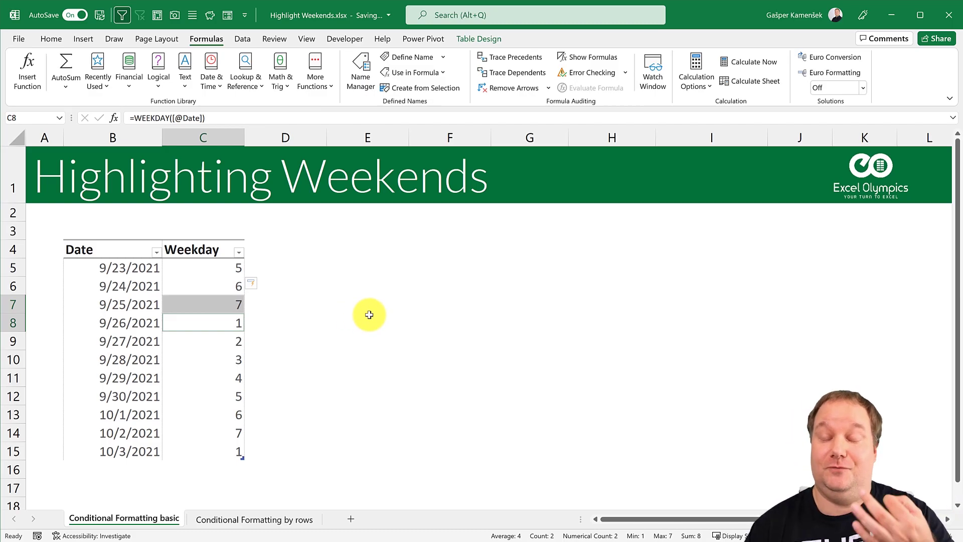
pyautogui.click(215, 288)
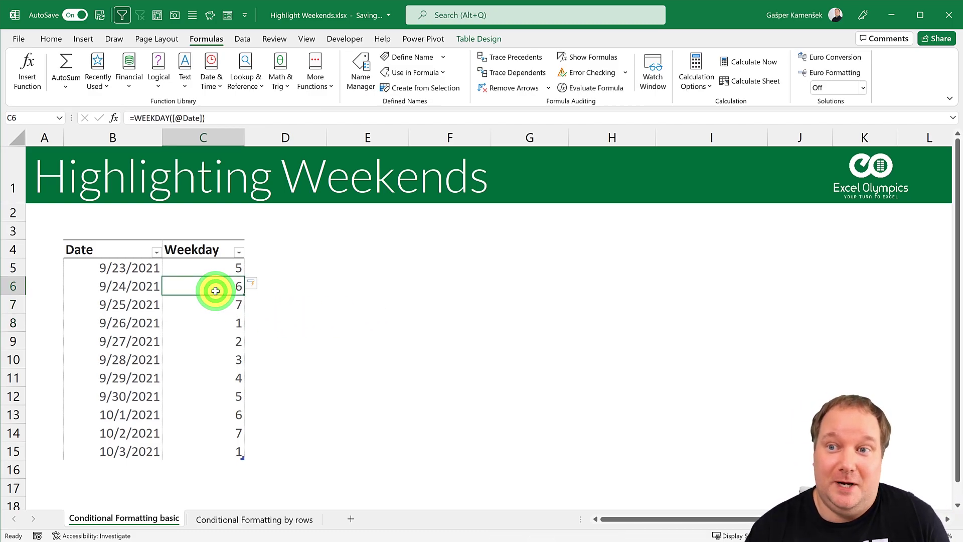
pyautogui.moveTo(222, 303); pyautogui.dragTo(225, 323)
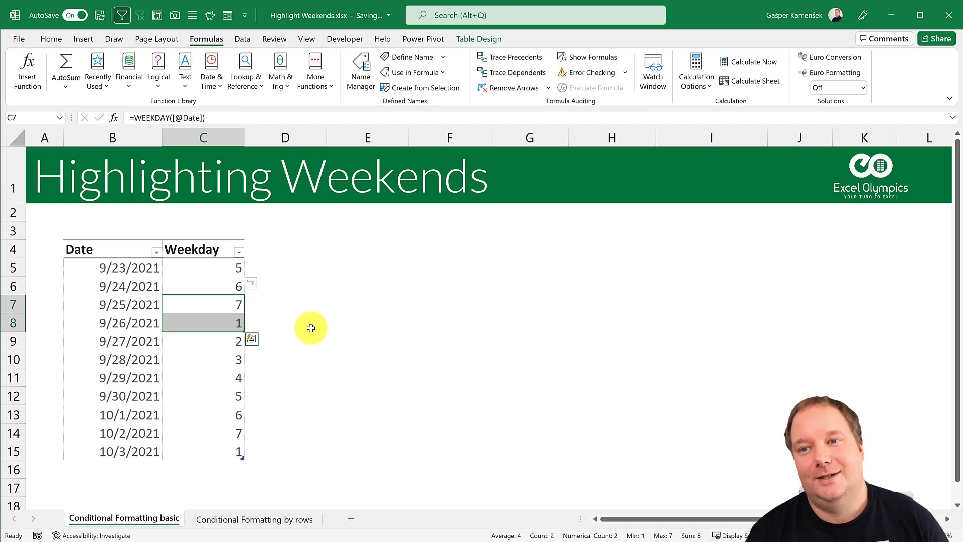
pyautogui.moveTo(229, 305); pyautogui.dragTo(227, 319)
pyautogui.click(264, 265)
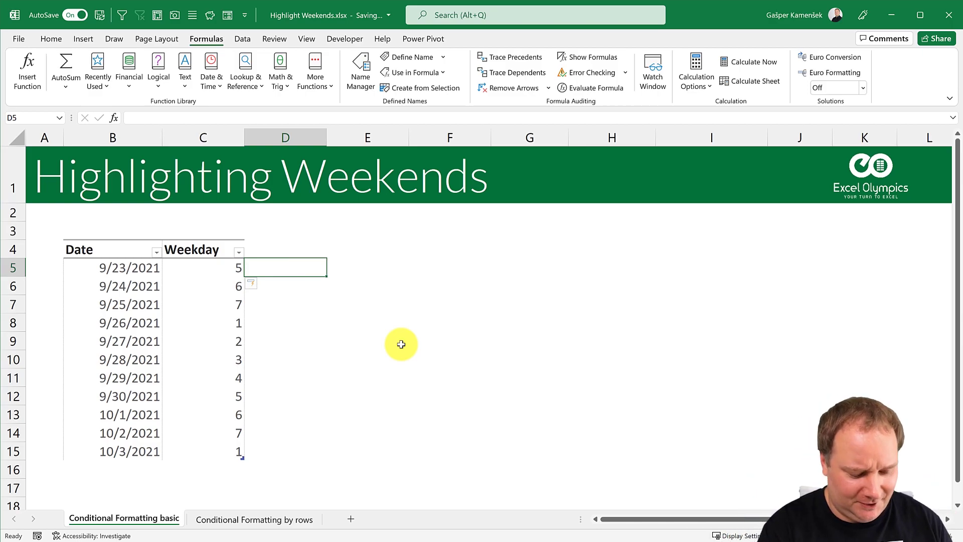
pyautogui.write('=MED')
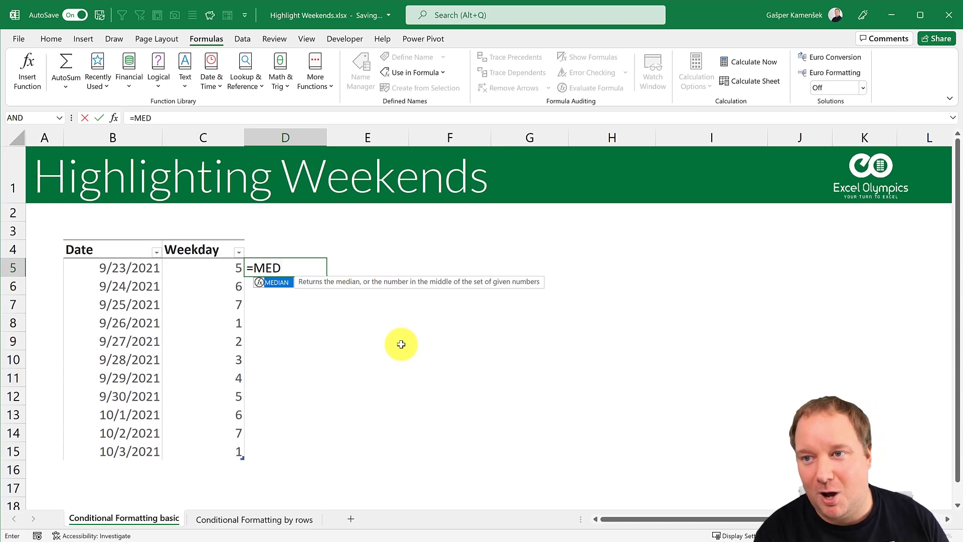
pyautogui.press('BackSpace')
pyautogui.press('BackSpace')
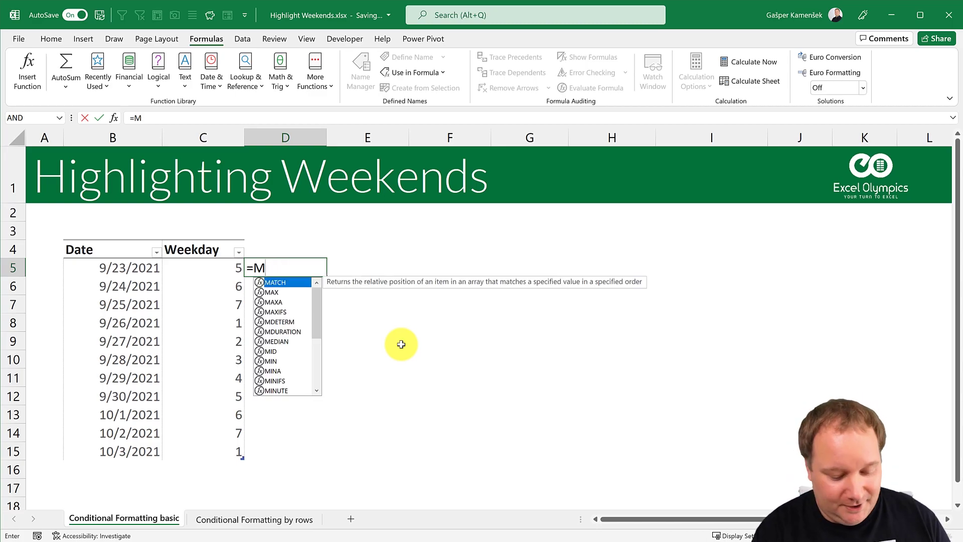
pyautogui.write('OD(')
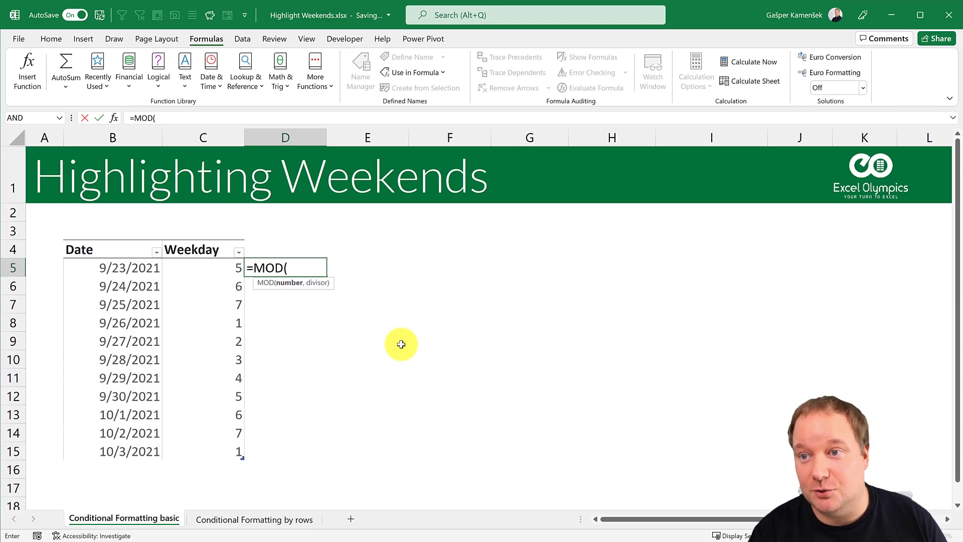
pyautogui.press('Left')
pyautogui.write(',')
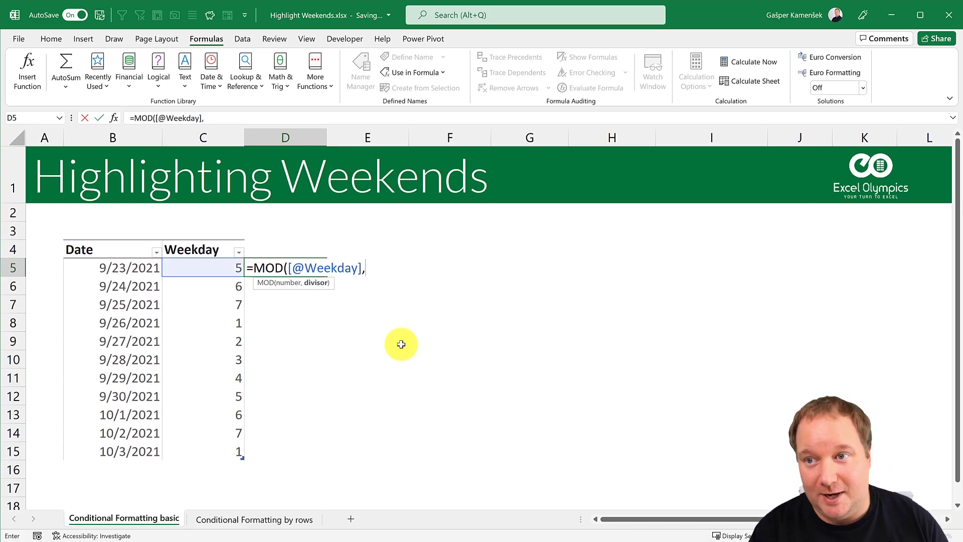
pyautogui.write('6)')
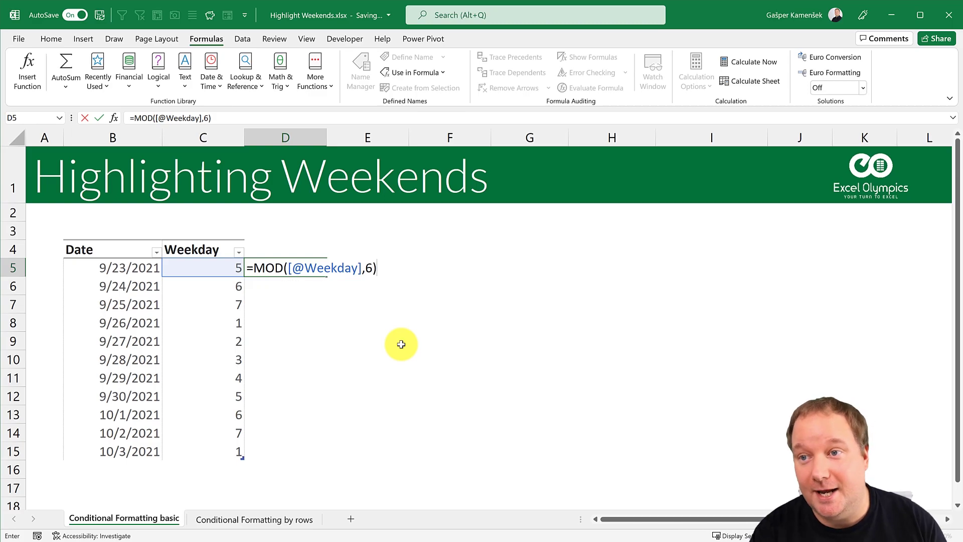
pyautogui.press('Return')
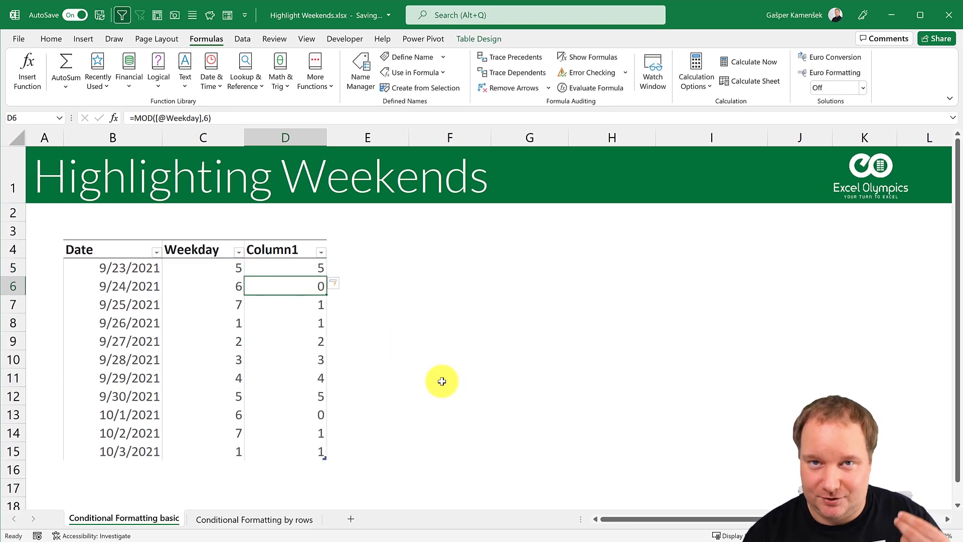
pyautogui.moveTo(311, 307); pyautogui.dragTo(312, 324)
pyautogui.click(301, 268)
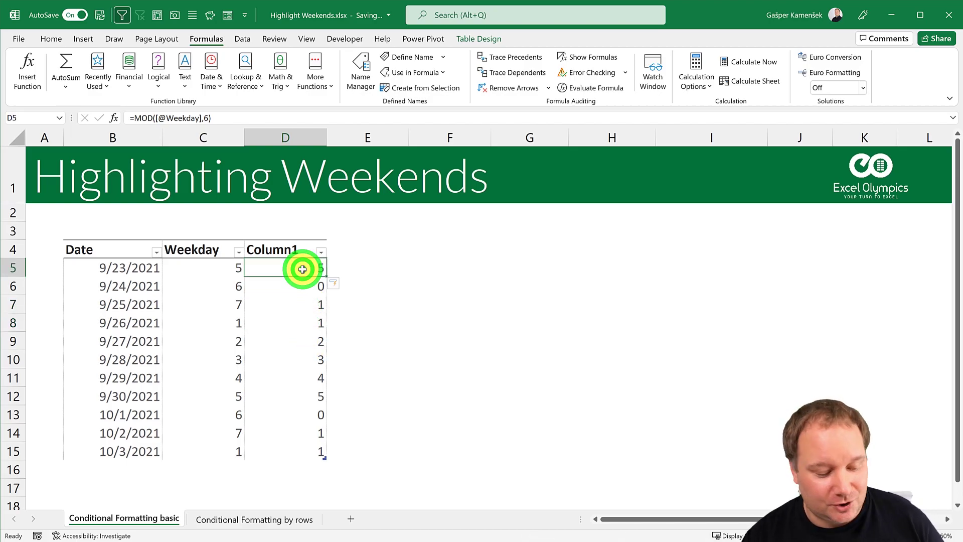
pyautogui.doubleClick(303, 269)
pyautogui.click(380, 267)
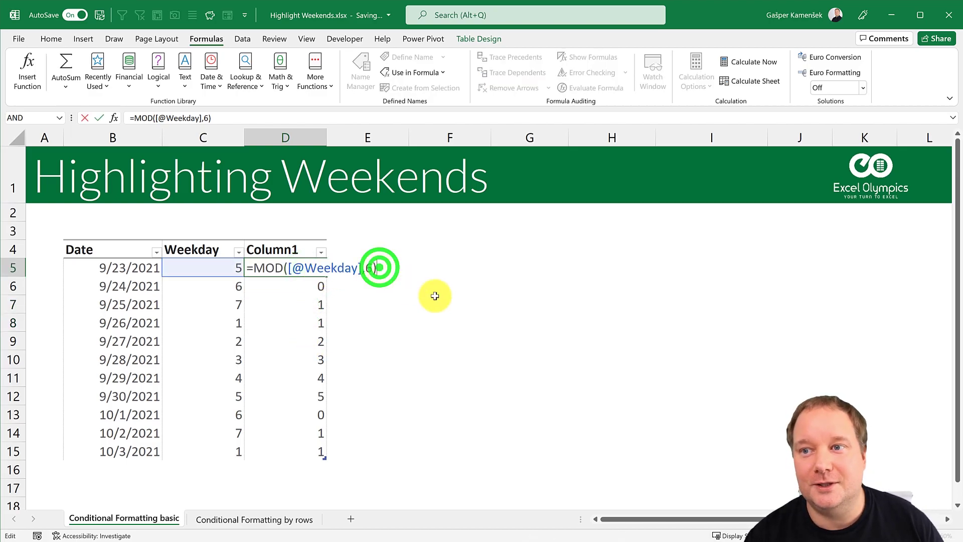
pyautogui.write('=1')
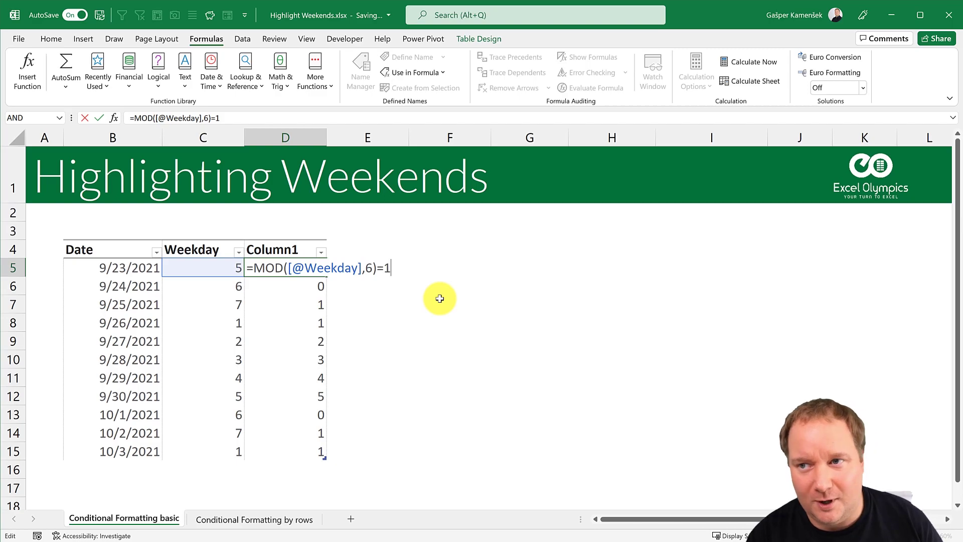
pyautogui.press('Return')
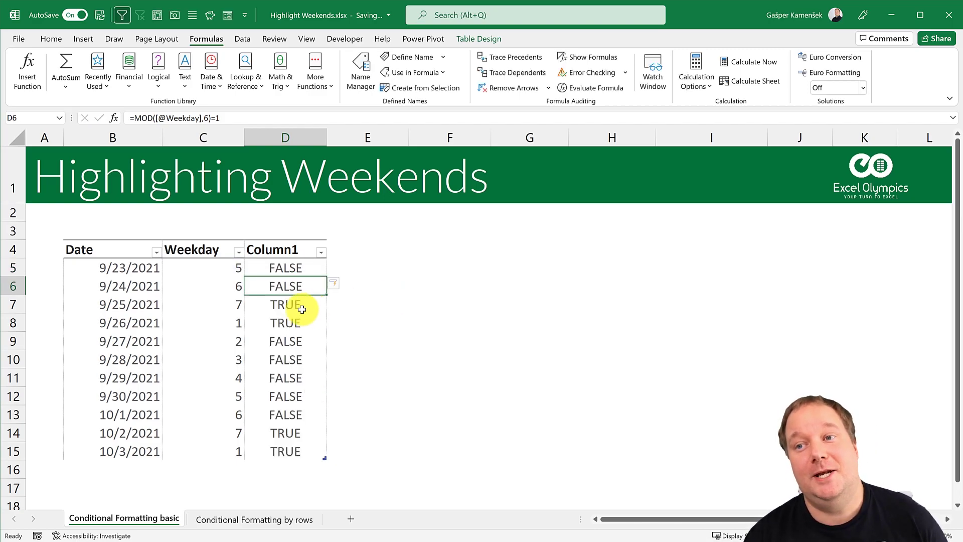
pyautogui.moveTo(299, 305); pyautogui.dragTo(302, 316)
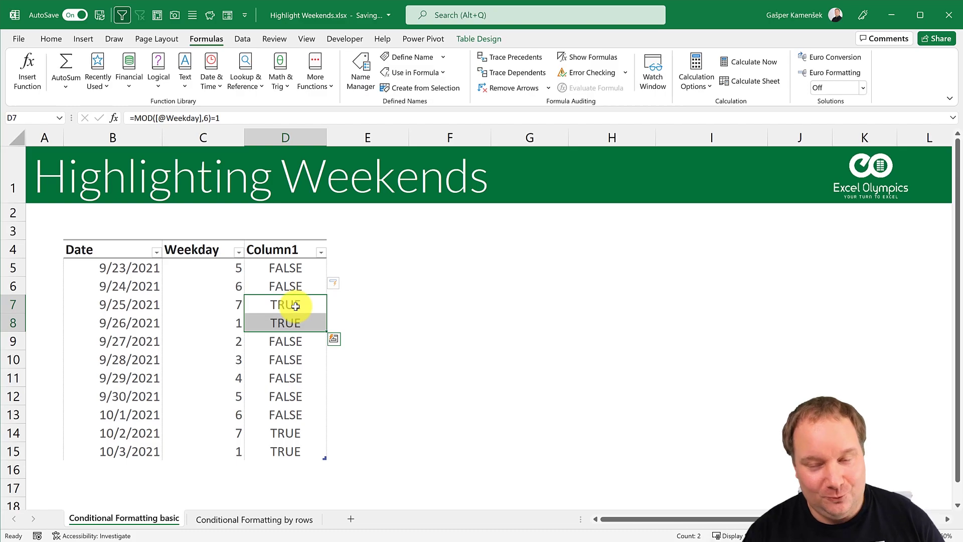
pyautogui.hotkey('ctrl', 'z')
pyautogui.hotkey('ctrl', 'z')
pyautogui.hotkey('ctrl', 'z')
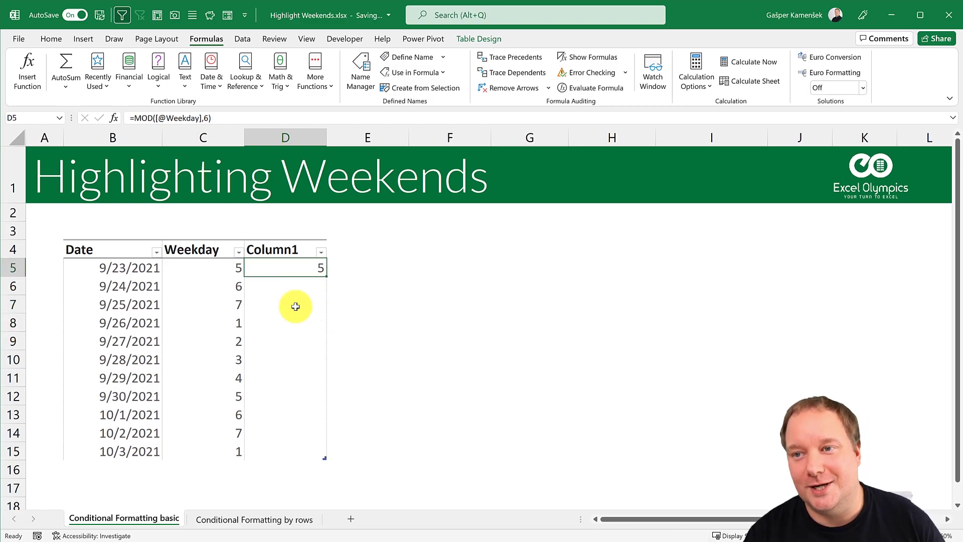
pyautogui.hotkey('ctrl', 'z')
pyautogui.click(223, 263)
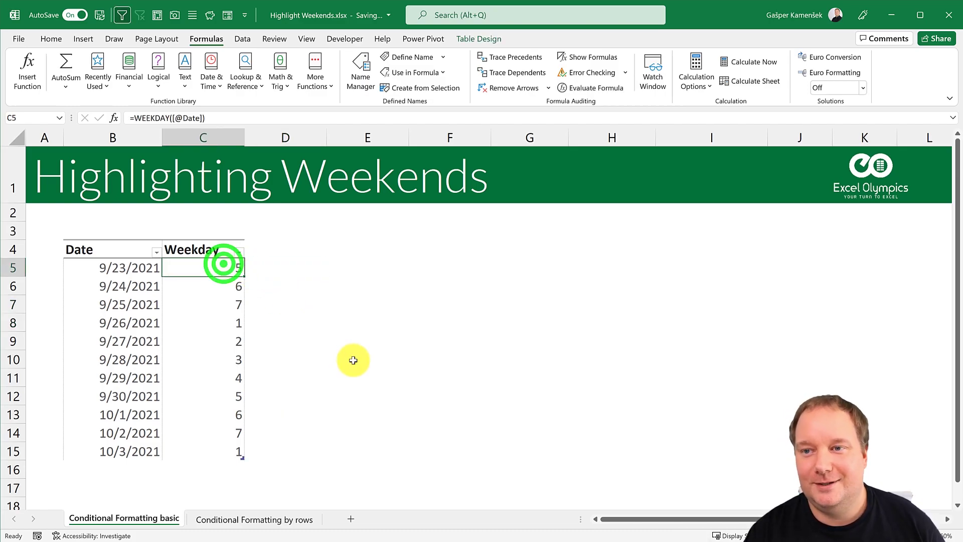
pyautogui.press('F2')
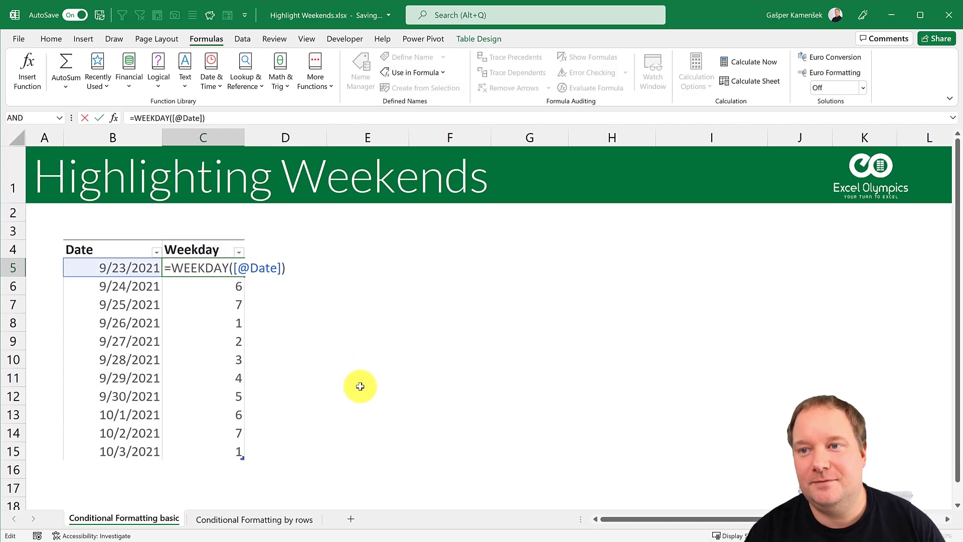
pyautogui.click(283, 268)
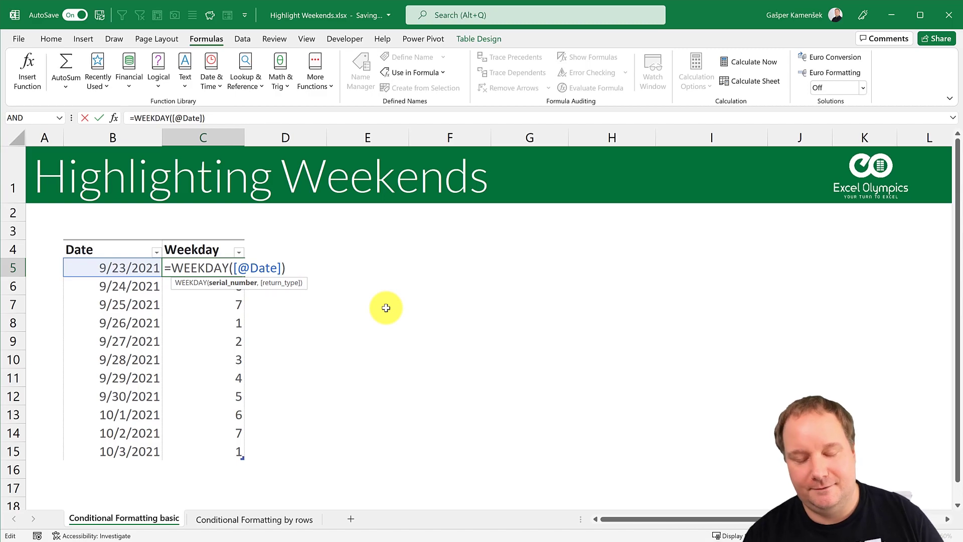
pyautogui.write(',2')
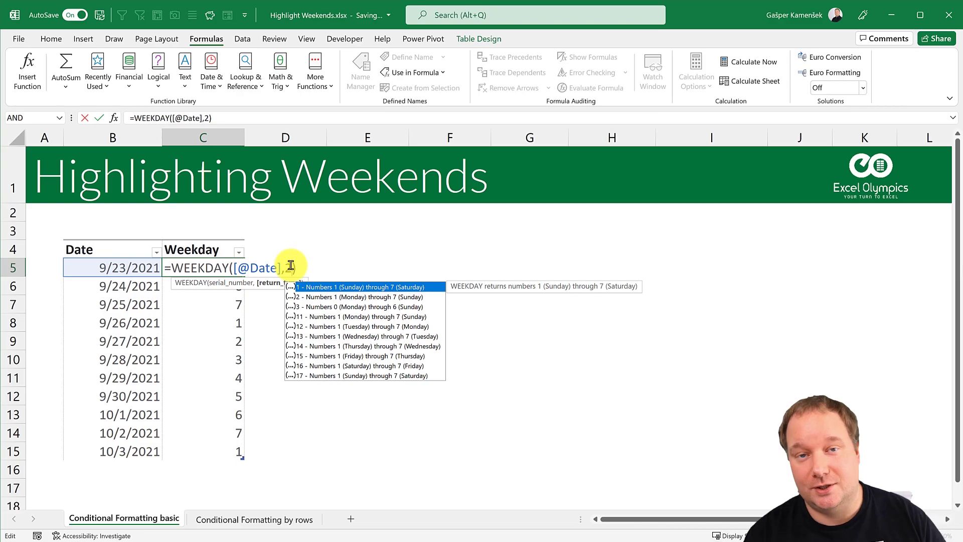
pyautogui.hotkey('ctrl', 'Return')
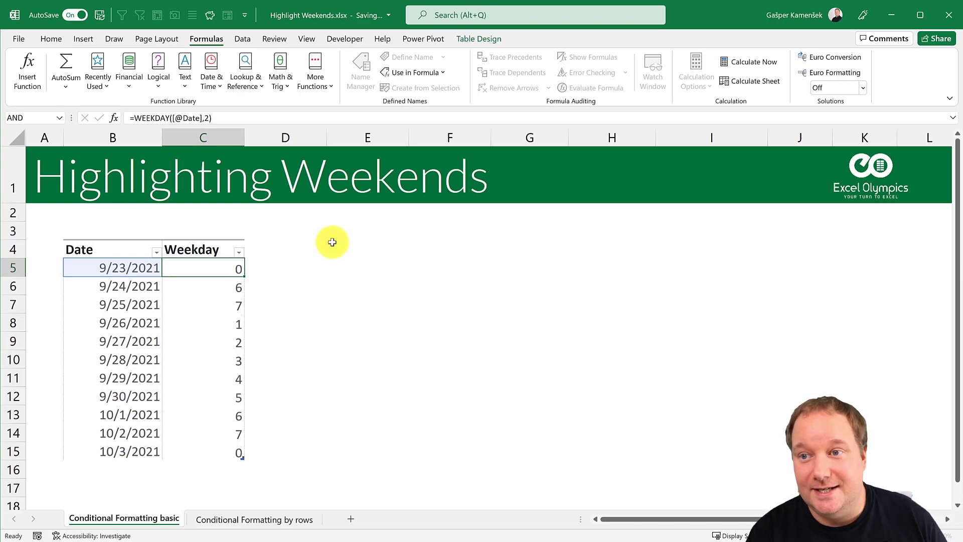
pyautogui.press('Return')
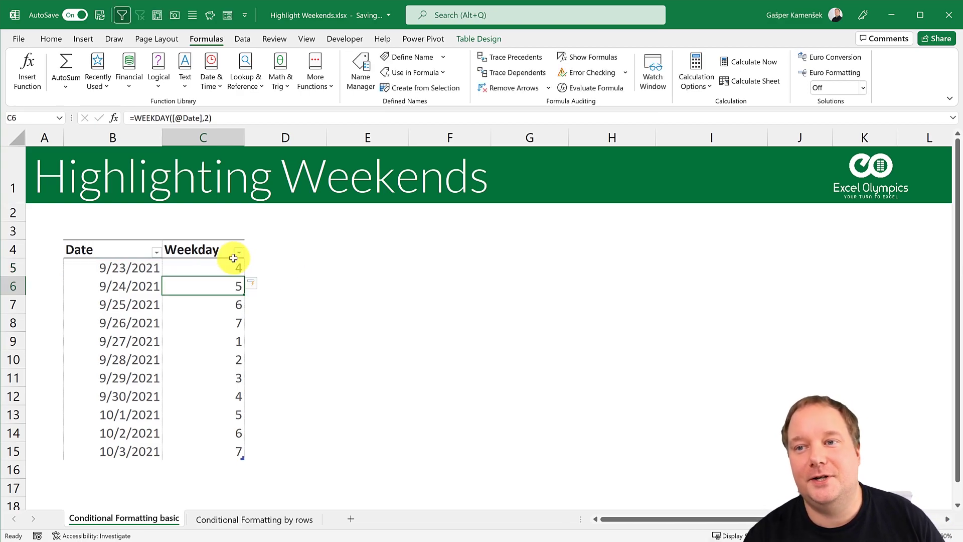
pyautogui.moveTo(144, 305); pyautogui.dragTo(215, 317)
# Step: Append >5 so the Weekday column shows TRUE for the weekend dates 9/25 and 9/26
pyautogui.click(221, 266)
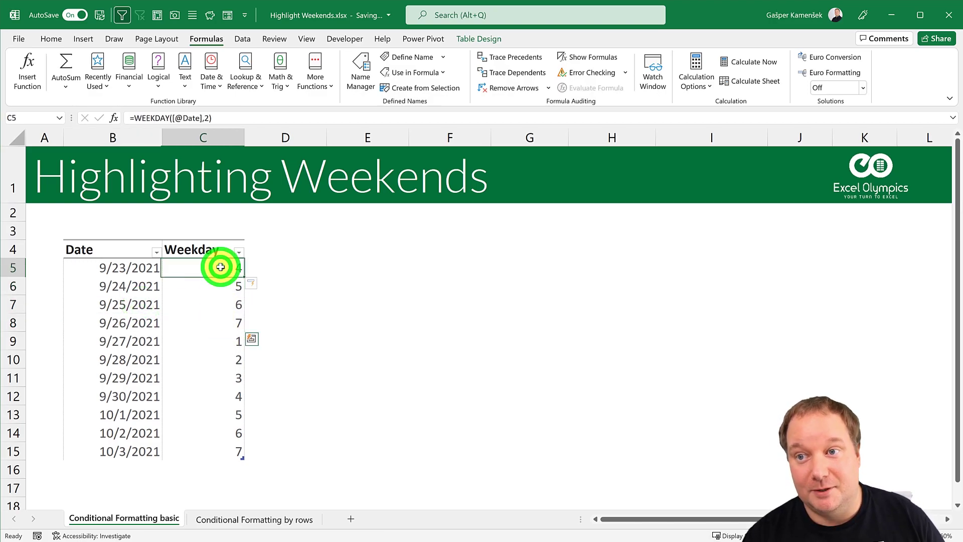
pyautogui.press('F2')
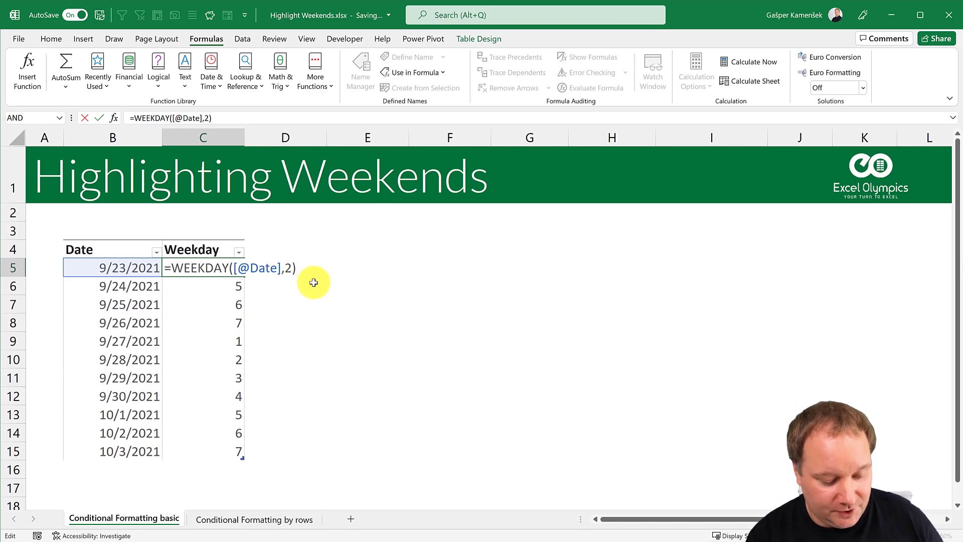
pyautogui.write('>5')
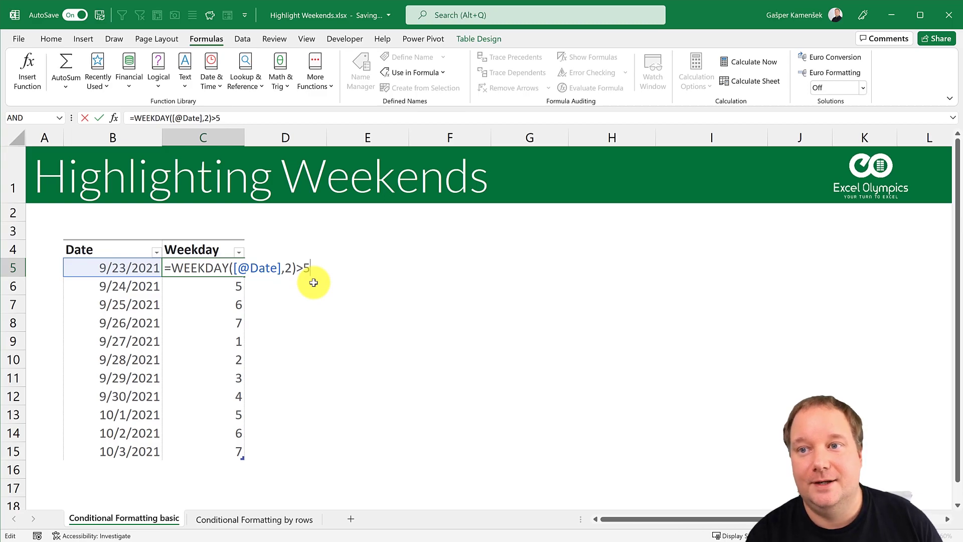
pyautogui.press('Return')
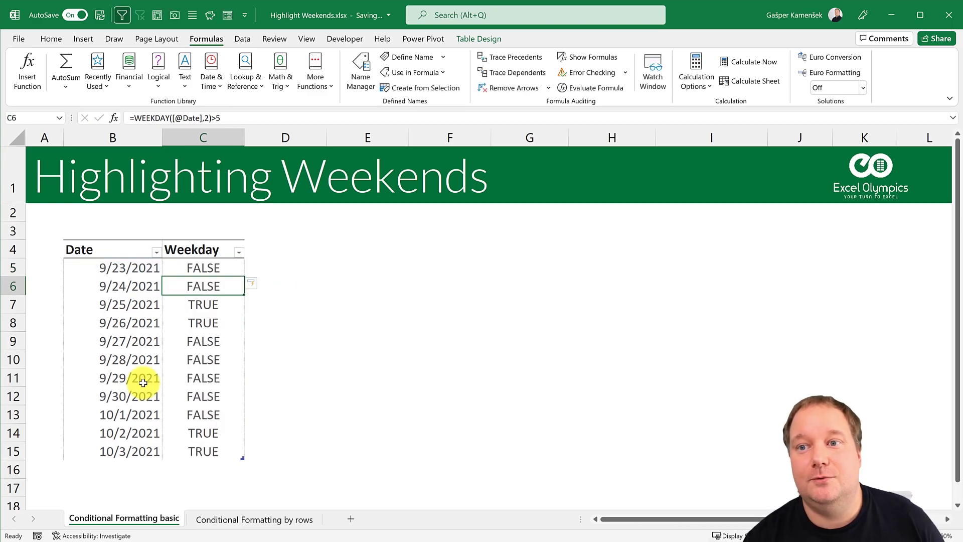
pyautogui.moveTo(117, 304); pyautogui.dragTo(207, 323)
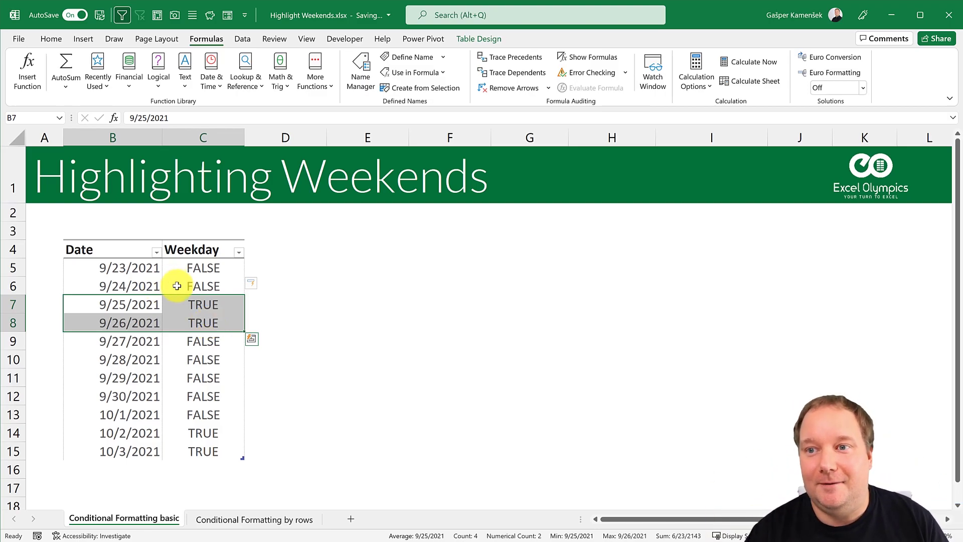
pyautogui.click(211, 311)
pyautogui.moveTo(211, 311); pyautogui.dragTo(212, 317)
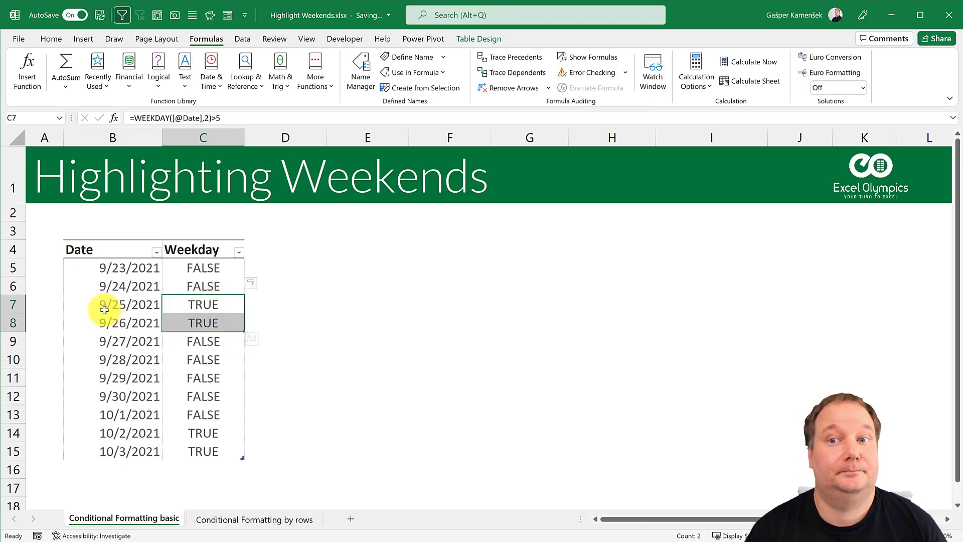
pyautogui.moveTo(100, 308); pyautogui.dragTo(189, 323)
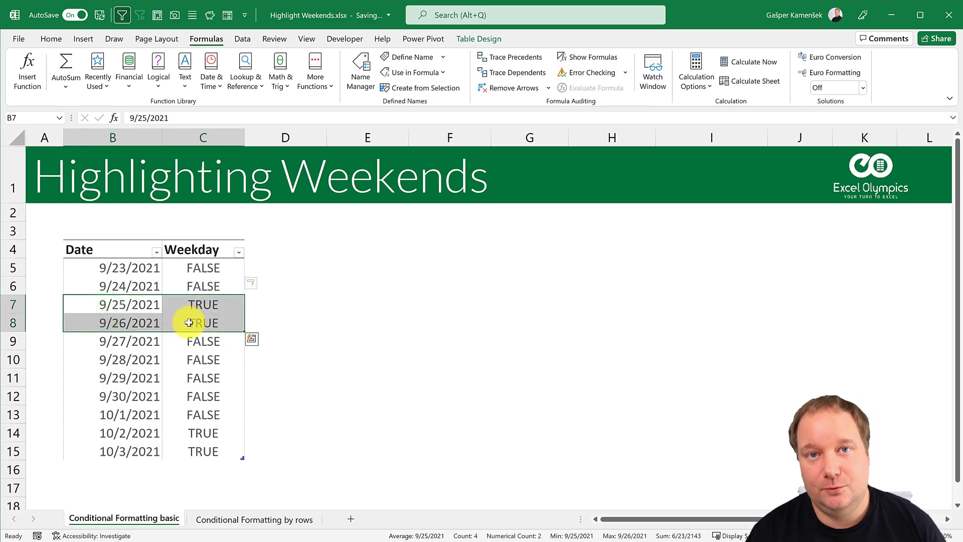
# Step: Open the Function Arguments dialog for WEEKDAY from the C5 formula
pyautogui.click(217, 262)
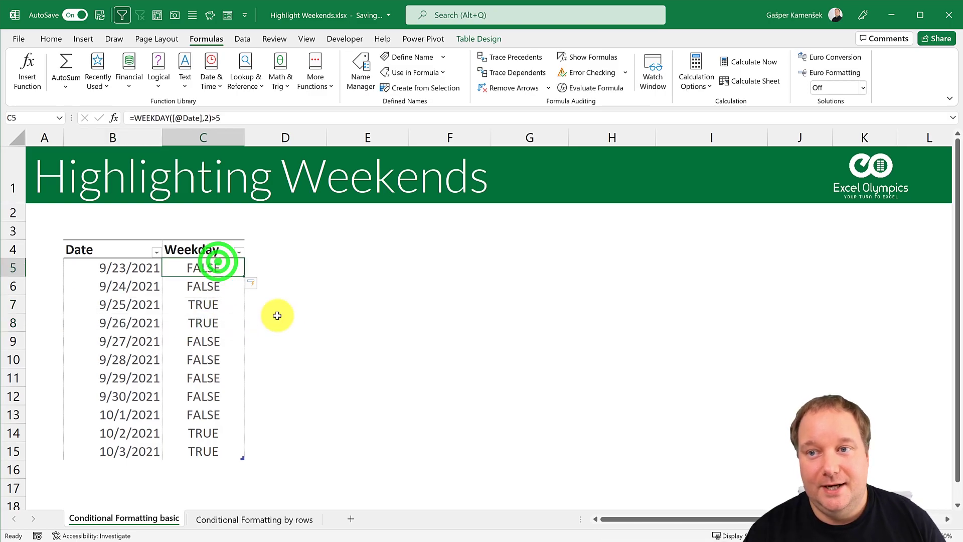
pyautogui.press('F2')
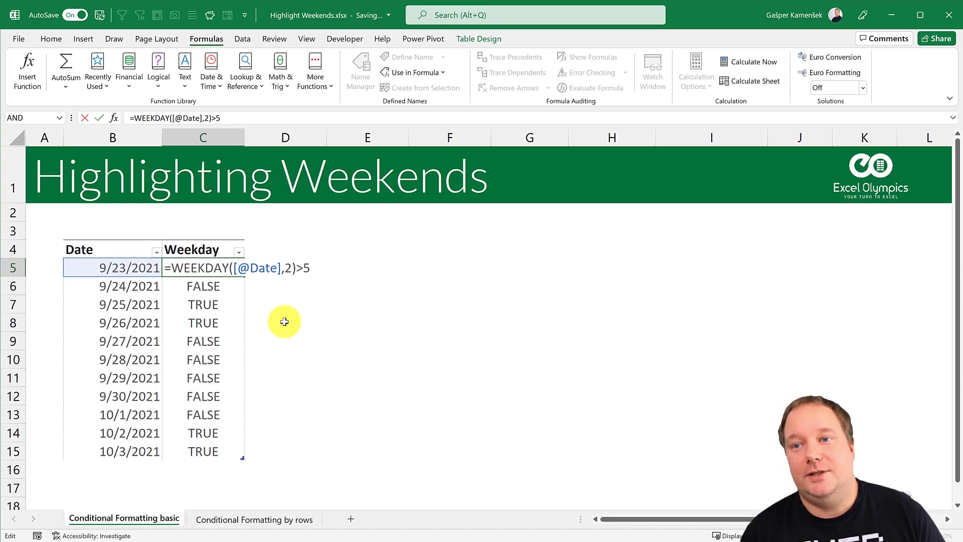
pyautogui.click(293, 266)
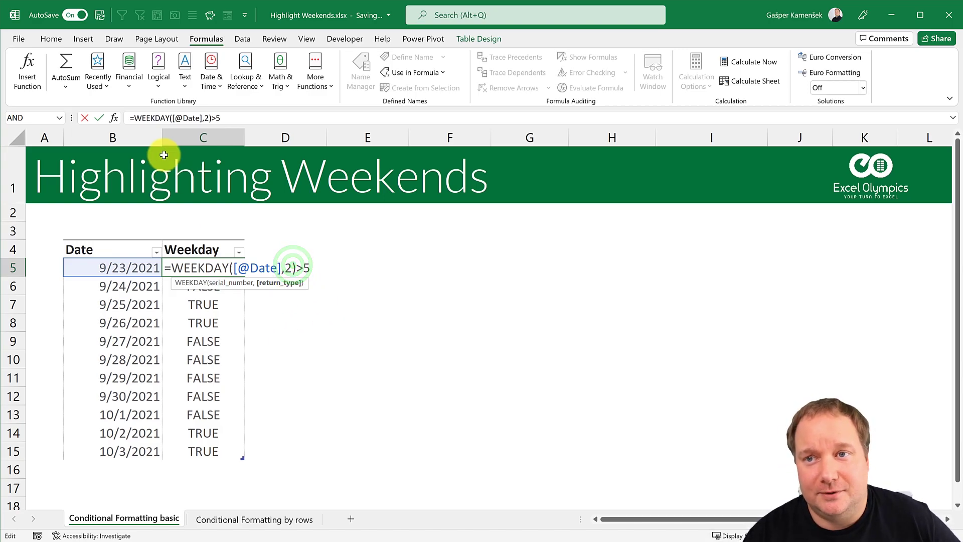
pyautogui.click(114, 118)
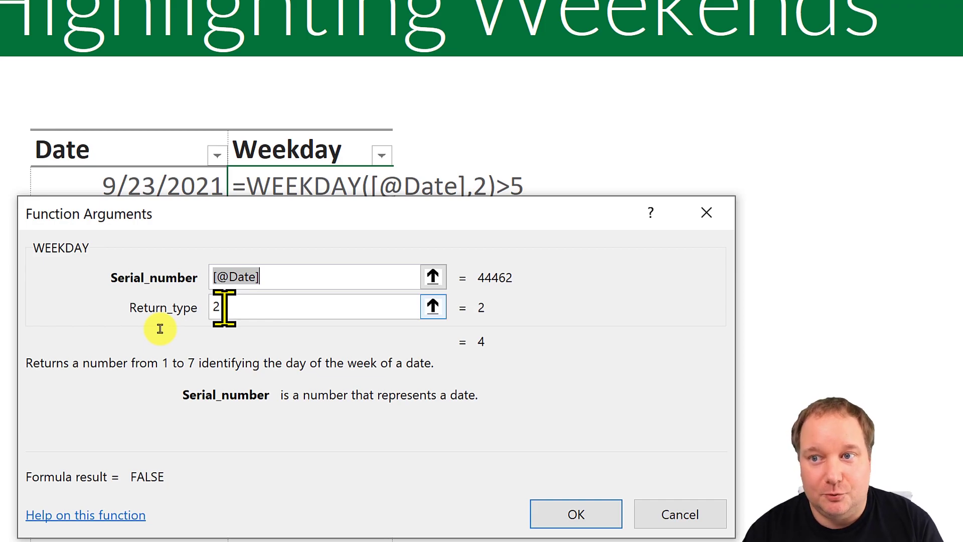
# Step: Read the Return_type description in WEEKDAY's Function Arguments dialog, then close it
pyautogui.click(224, 308)
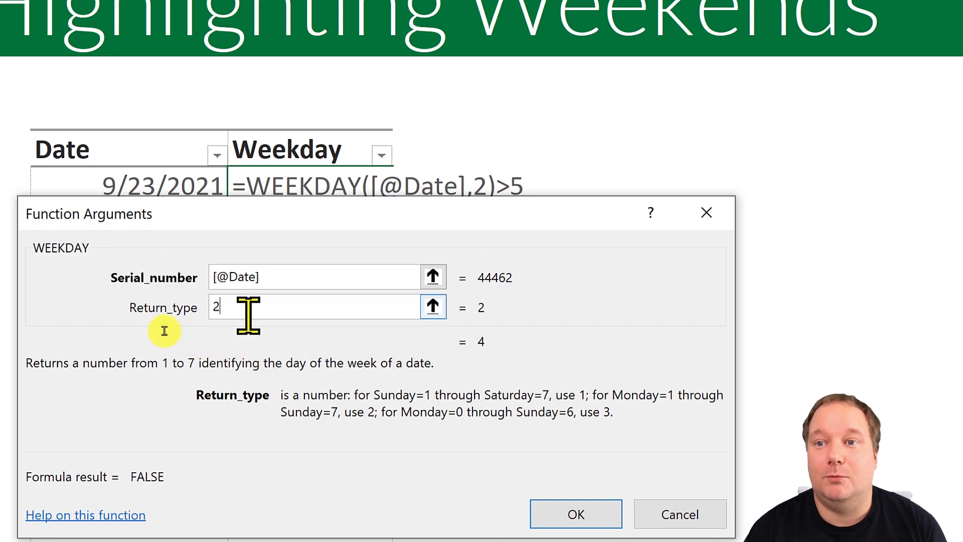
pyautogui.click(232, 308)
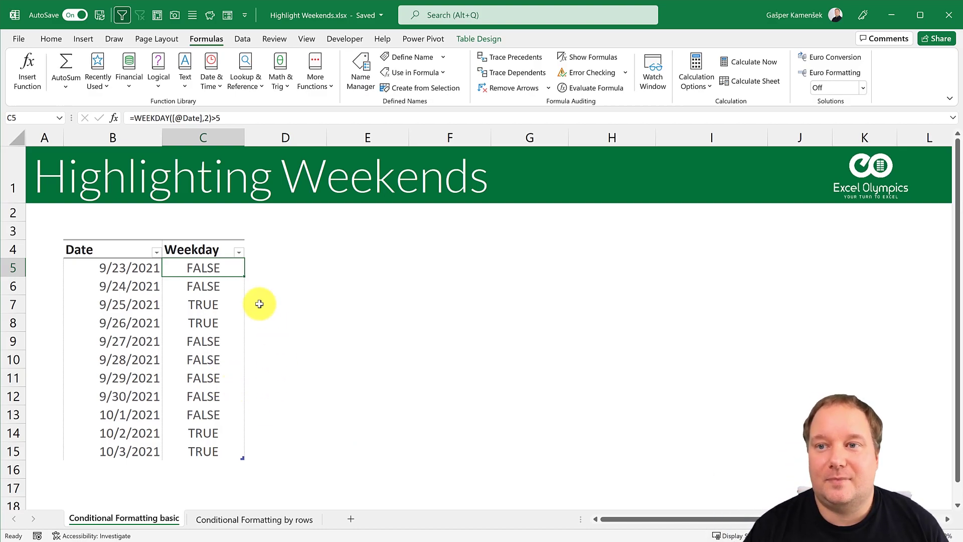
# Step: Select the dates B5:B15 and start a new formula-based conditional formatting rule
pyautogui.moveTo(208, 266); pyautogui.dragTo(202, 450)
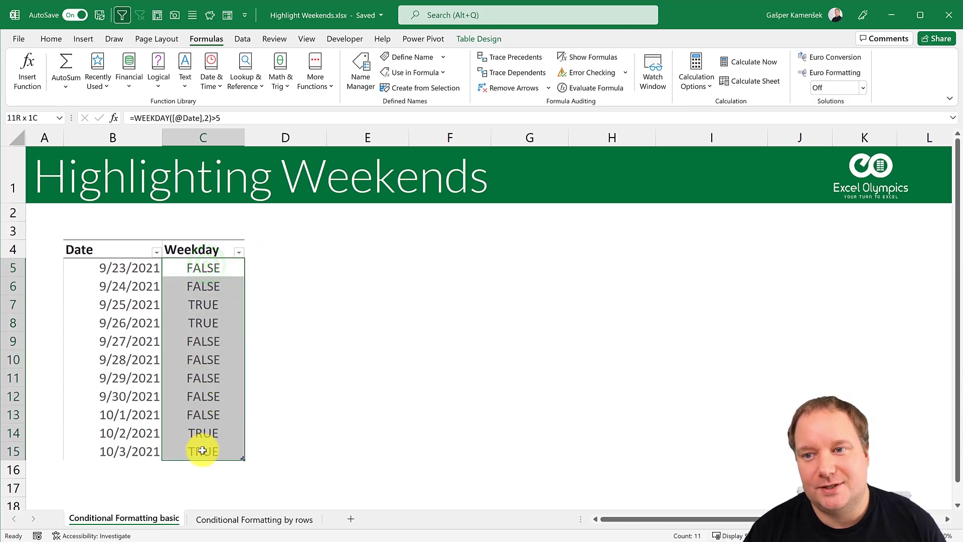
pyautogui.click(119, 266)
pyautogui.moveTo(119, 266); pyautogui.dragTo(108, 445)
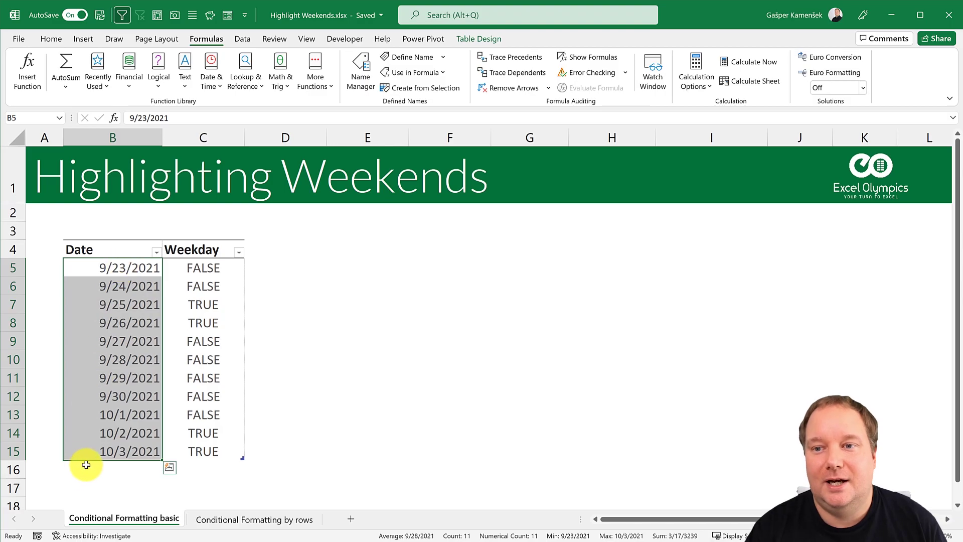
pyautogui.click(50, 39)
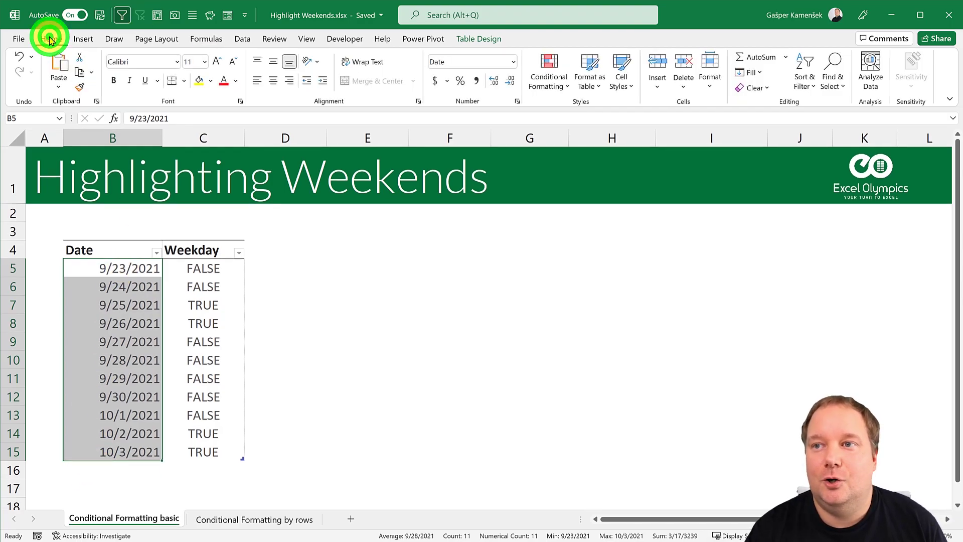
pyautogui.click(563, 80)
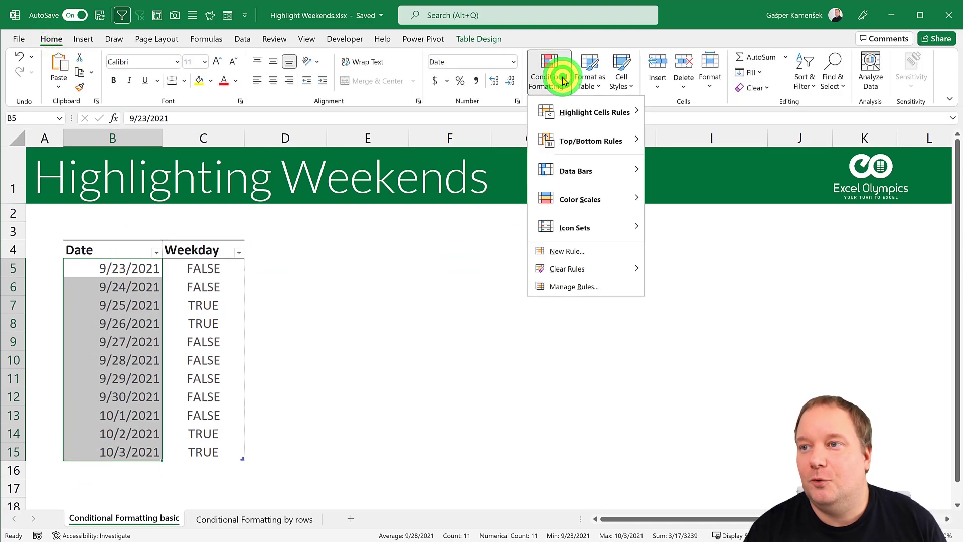
pyautogui.click(567, 251)
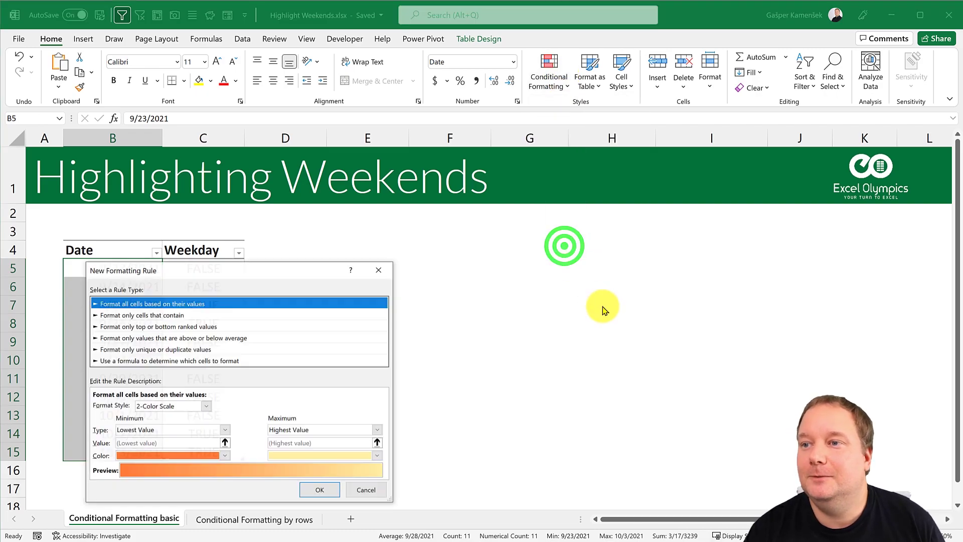
pyautogui.click(193, 361)
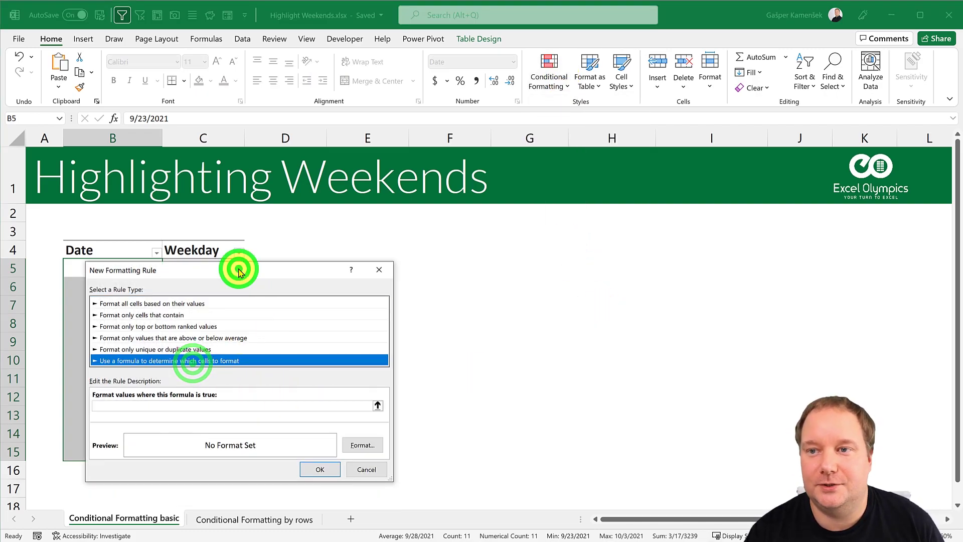
pyautogui.moveTo(236, 270); pyautogui.dragTo(443, 153)
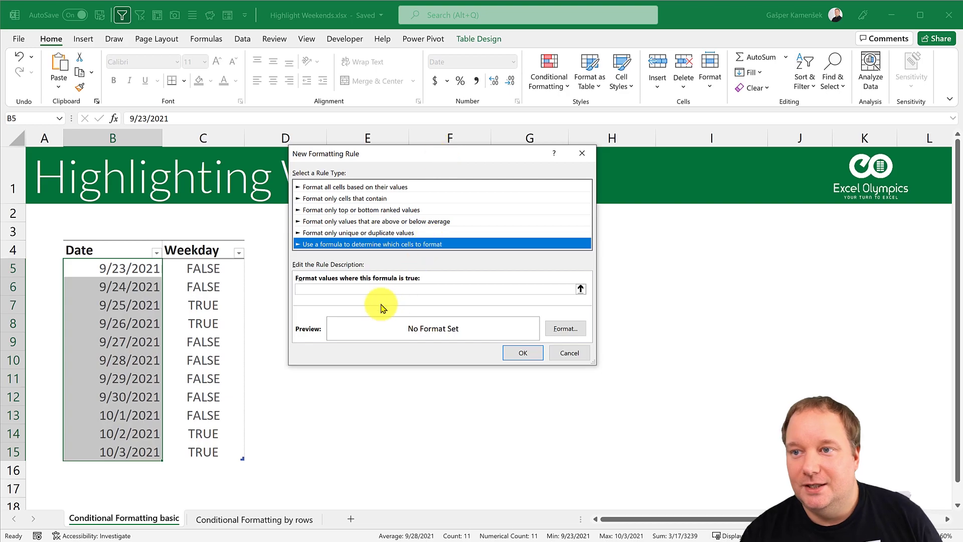
# Step: Enter the rule formula =WEEKDAY(B5,2)>5 with a relative B5 reference
pyautogui.click(350, 288)
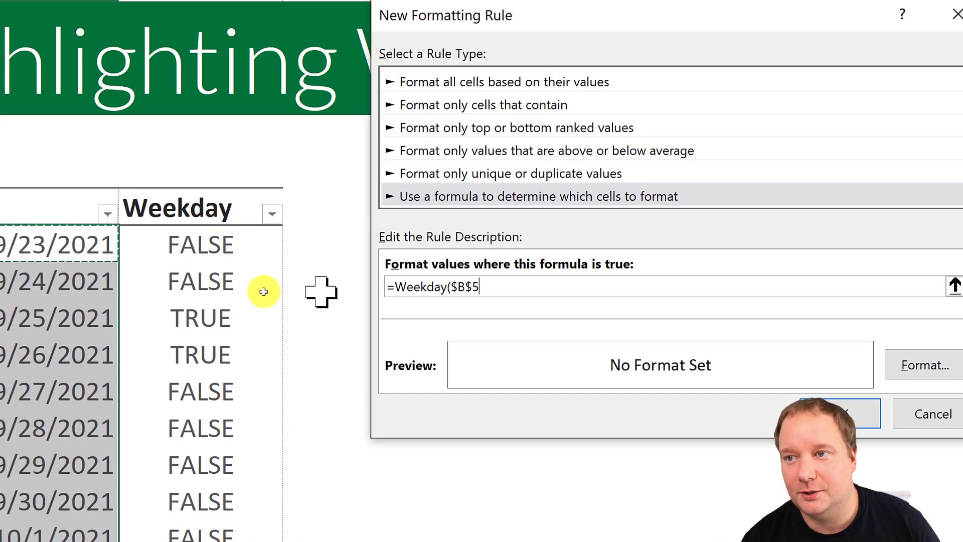
pyautogui.press('F4')
pyautogui.press('F4')
pyautogui.press('F4')
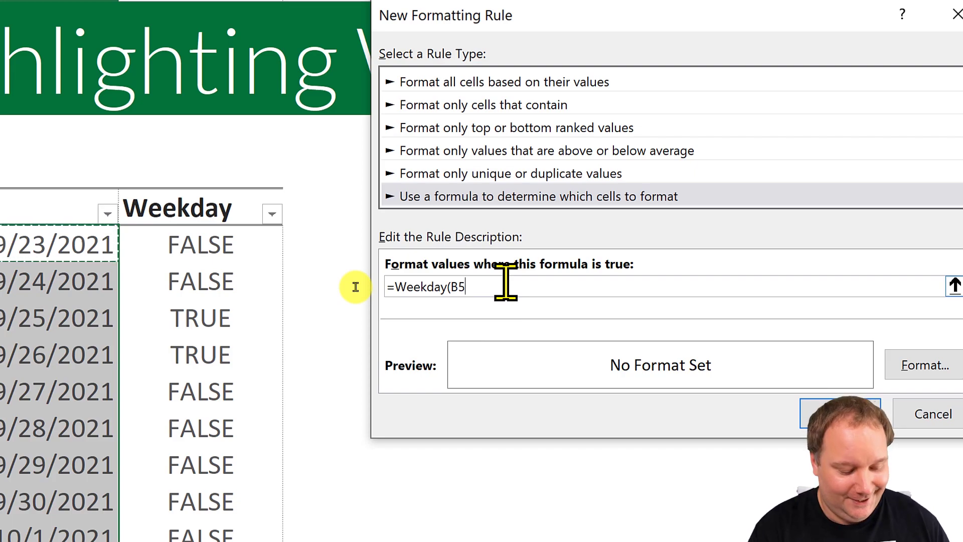
pyautogui.write(',2')
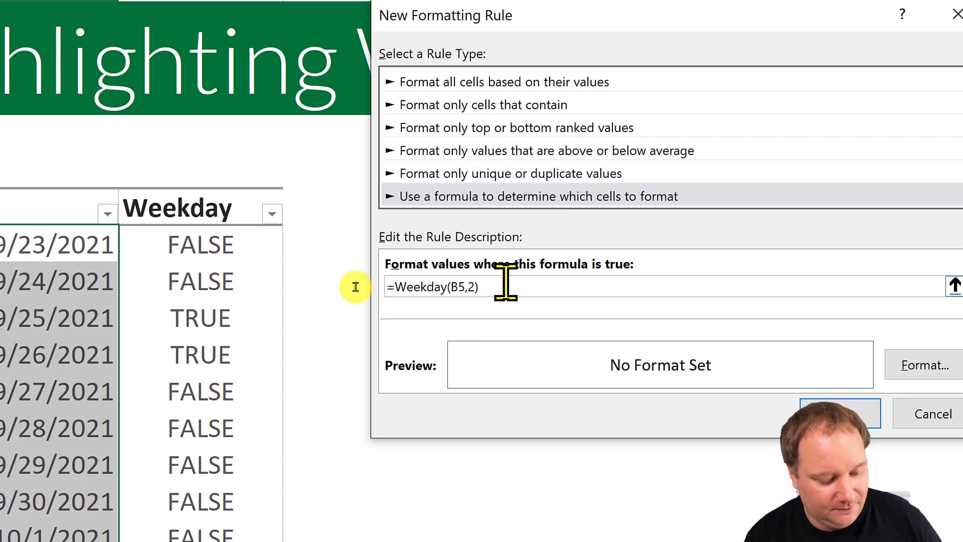
pyautogui.write(')>5')
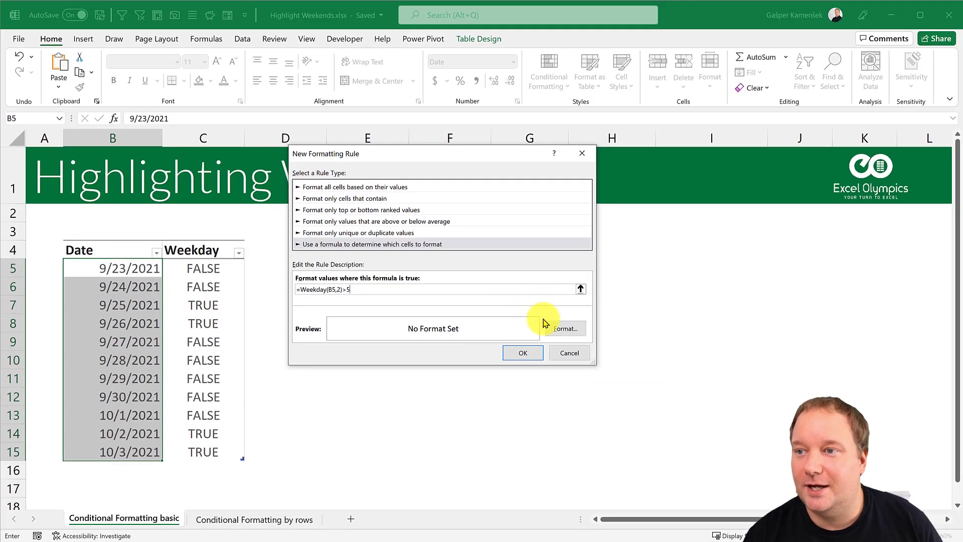
# Step: Give the rule a dark green fill and white font, and apply it to the dates
pyautogui.click(901, 455)
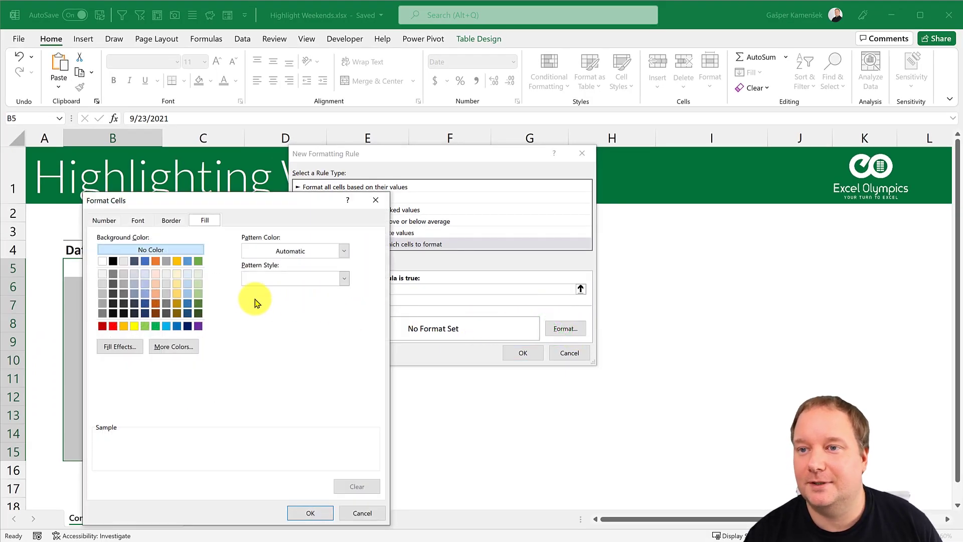
pyautogui.click(199, 303)
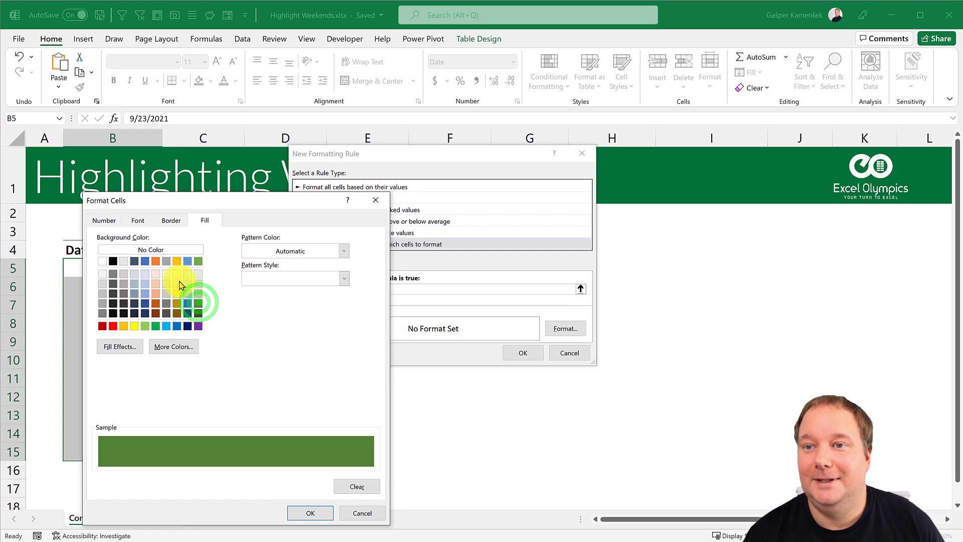
pyautogui.click(141, 221)
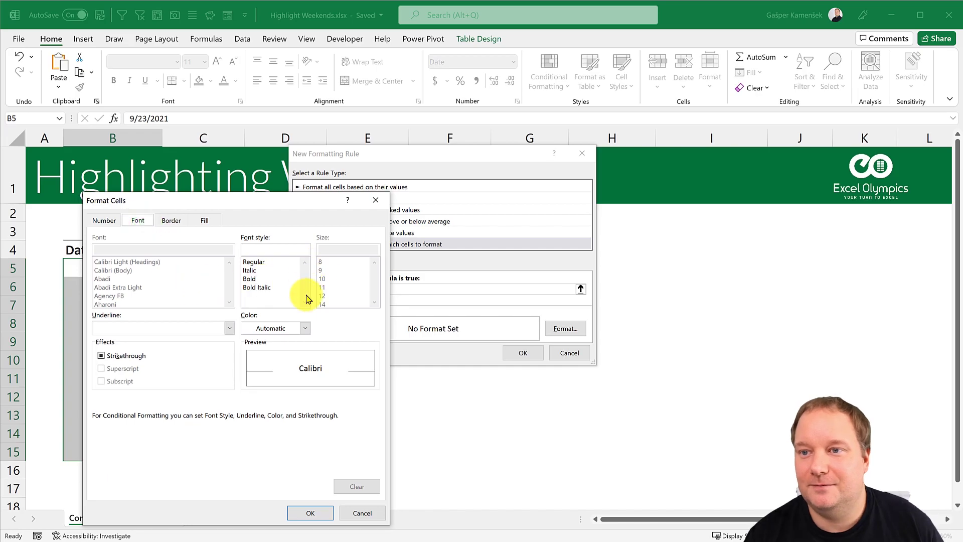
pyautogui.click(303, 328)
pyautogui.click(246, 376)
pyautogui.click(316, 514)
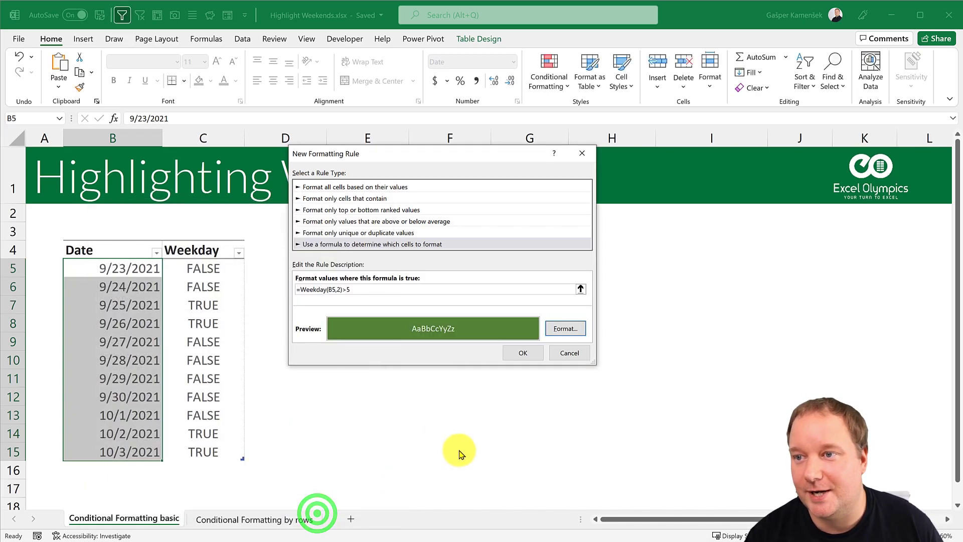
pyautogui.click(518, 355)
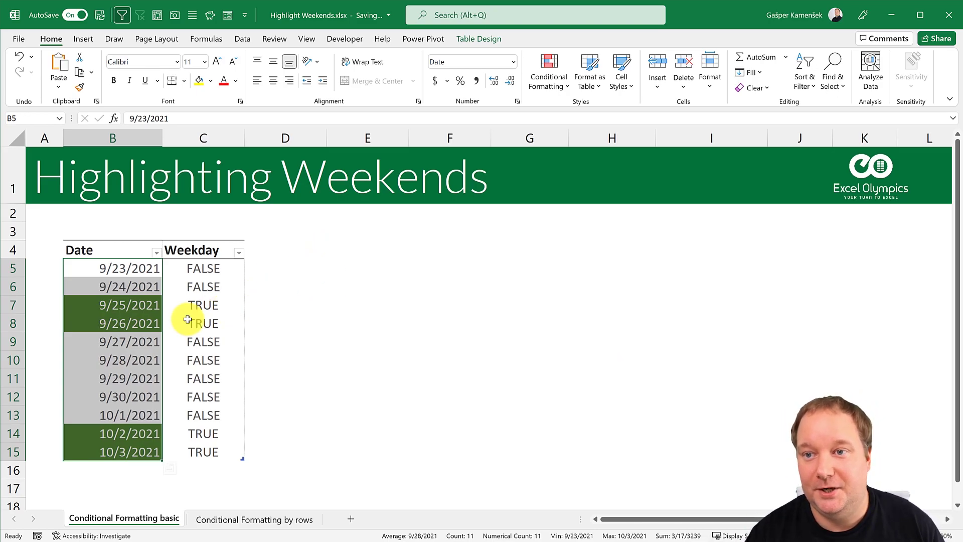
# Step: On the Conditional Formatting by rows sheet, enter 1/1/2021 in C5 and right-drag its fill handle
pyautogui.click(224, 520)
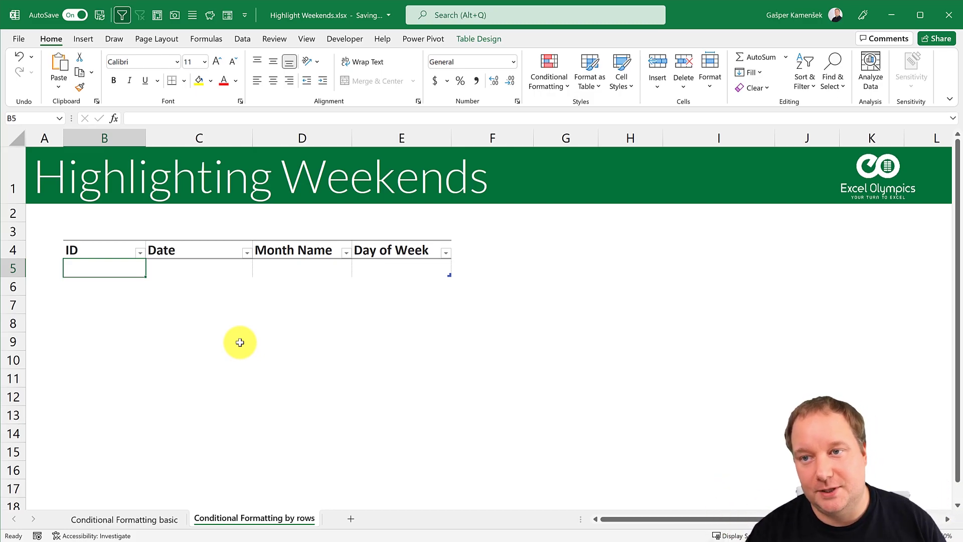
pyautogui.click(179, 268)
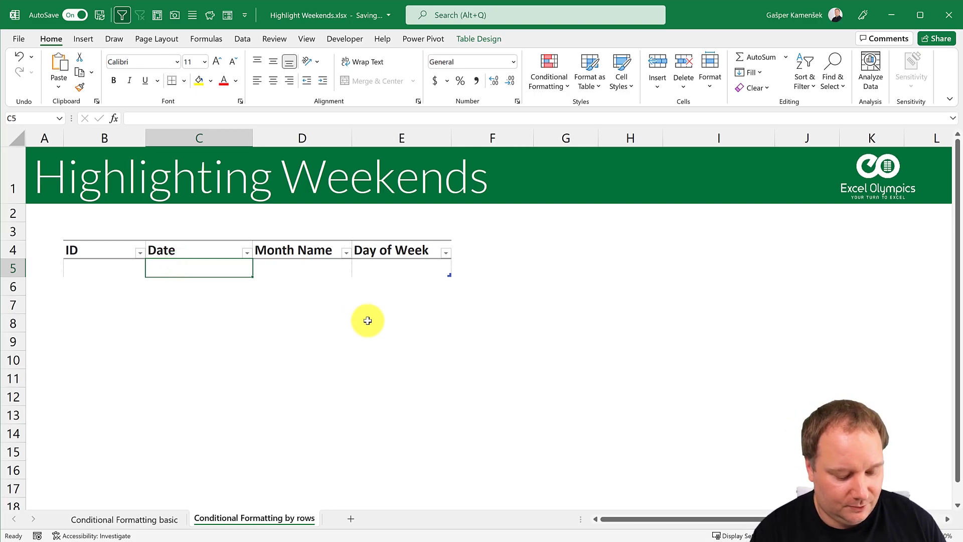
pyautogui.write('1/1/')
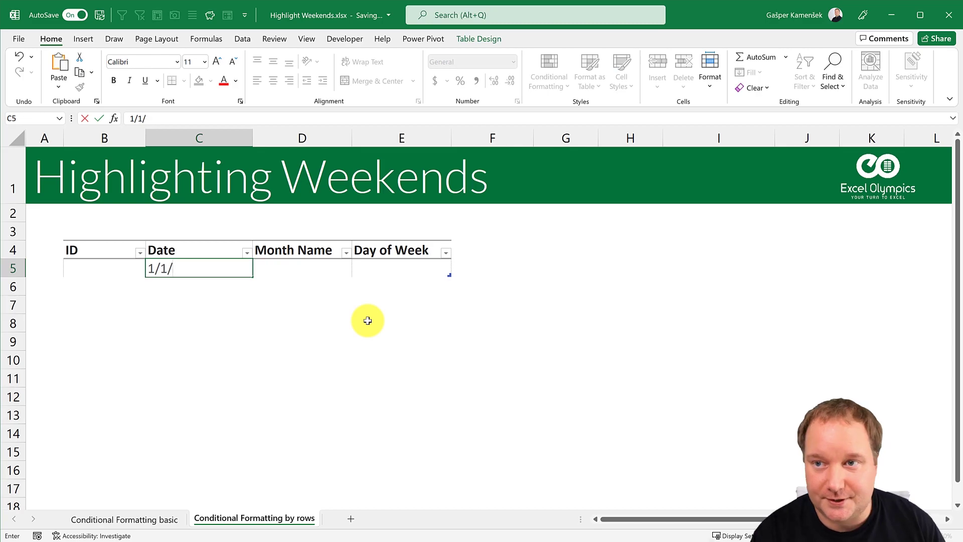
pyautogui.write('202')
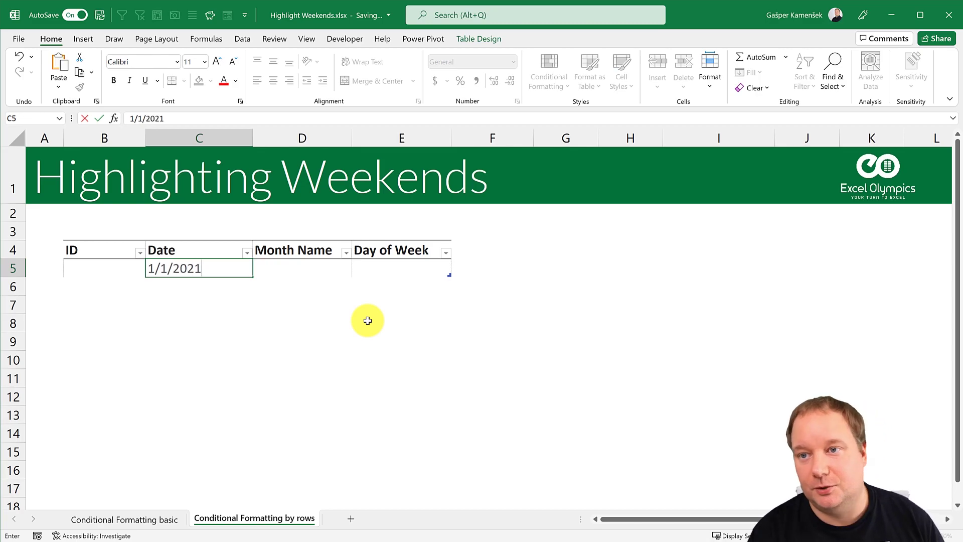
pyautogui.write('1')
pyautogui.hotkey('ctrl', 'Return')
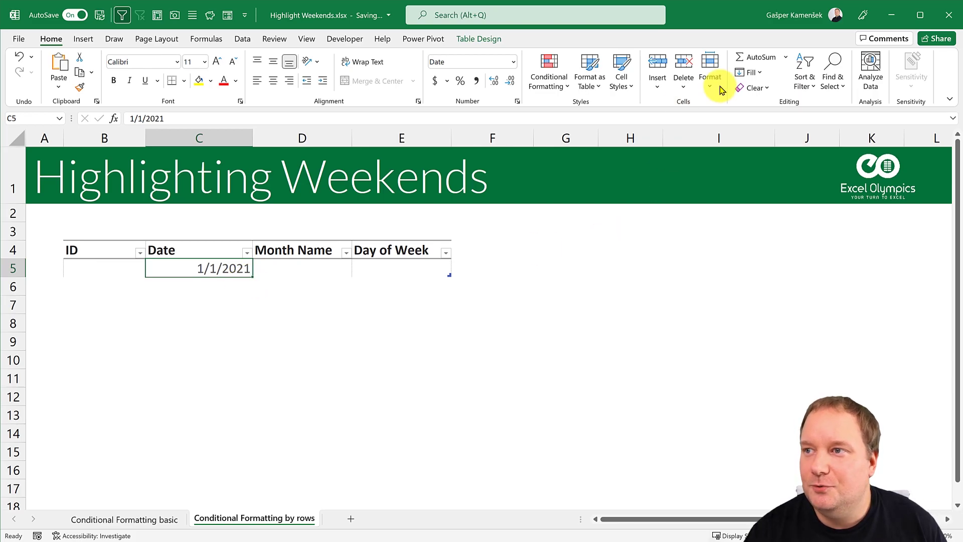
pyautogui.click(745, 74)
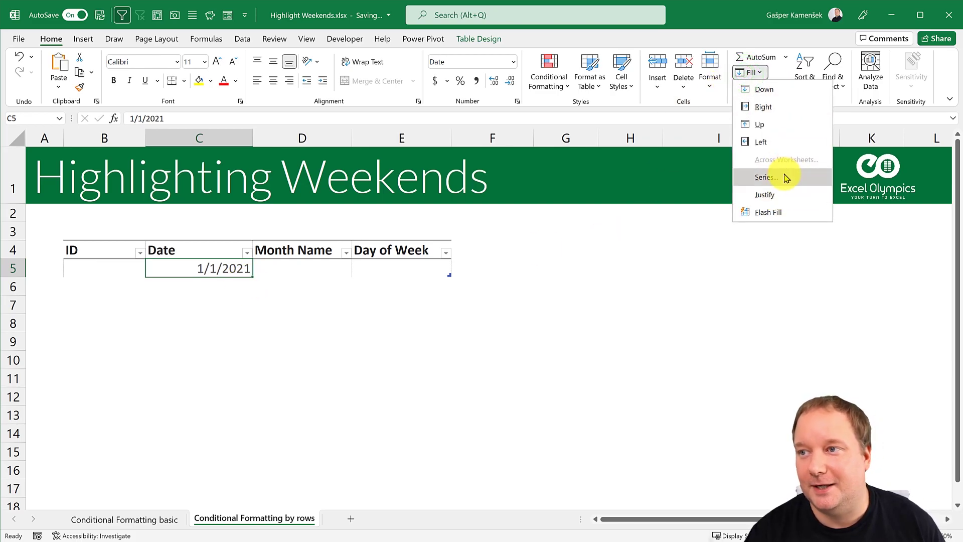
pyautogui.click(240, 269)
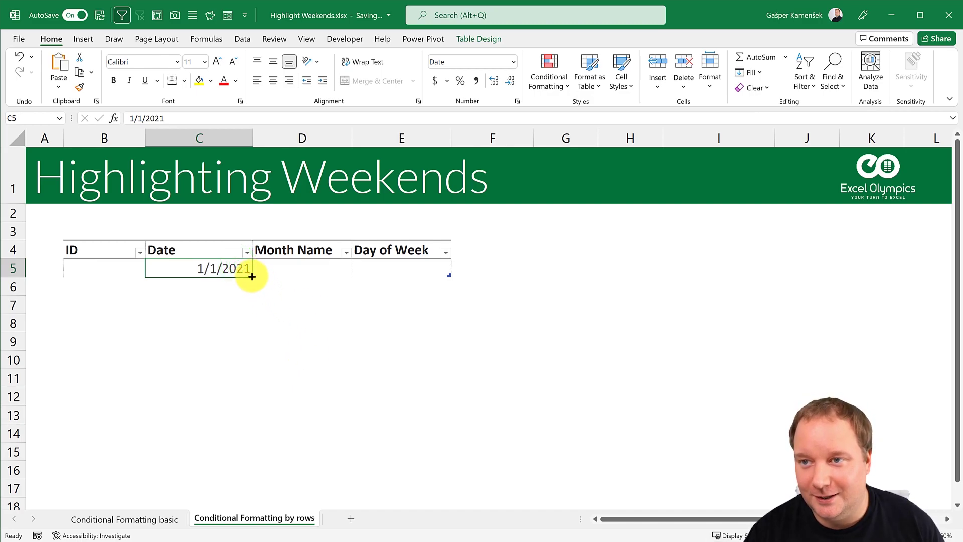
pyautogui.moveTo(252, 275)
pyautogui.mouseDown()
pyautogui.moveTo(255, 291)
pyautogui.moveTo(253, 283)
pyautogui.mouseUp()
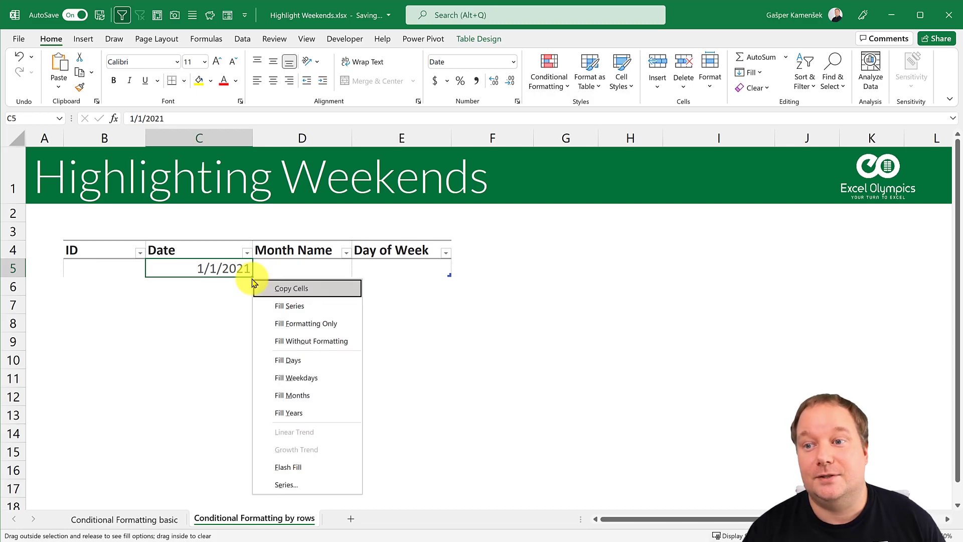
# Step: Create a daily series down the column with a stop value of 12/31/2021
pyautogui.click(269, 483)
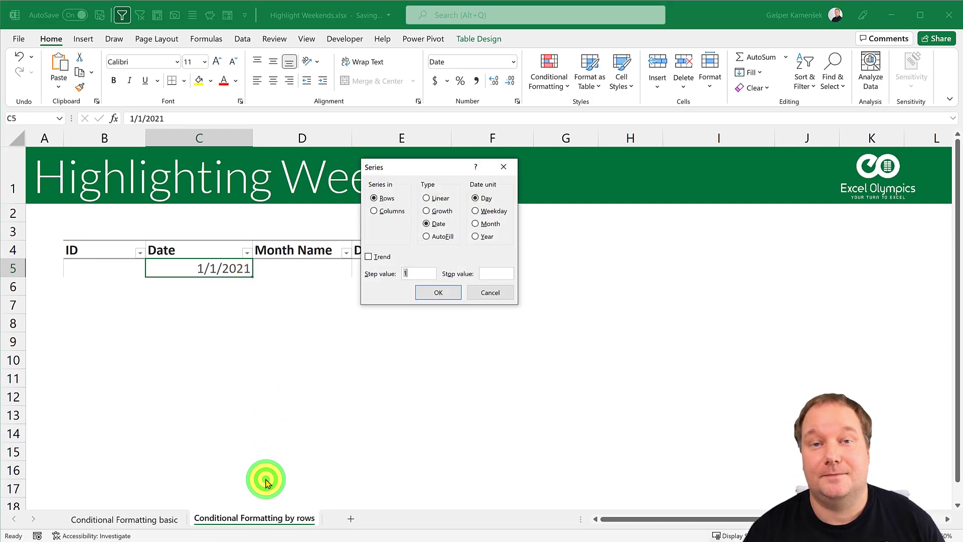
pyautogui.moveTo(419, 159); pyautogui.dragTo(324, 238)
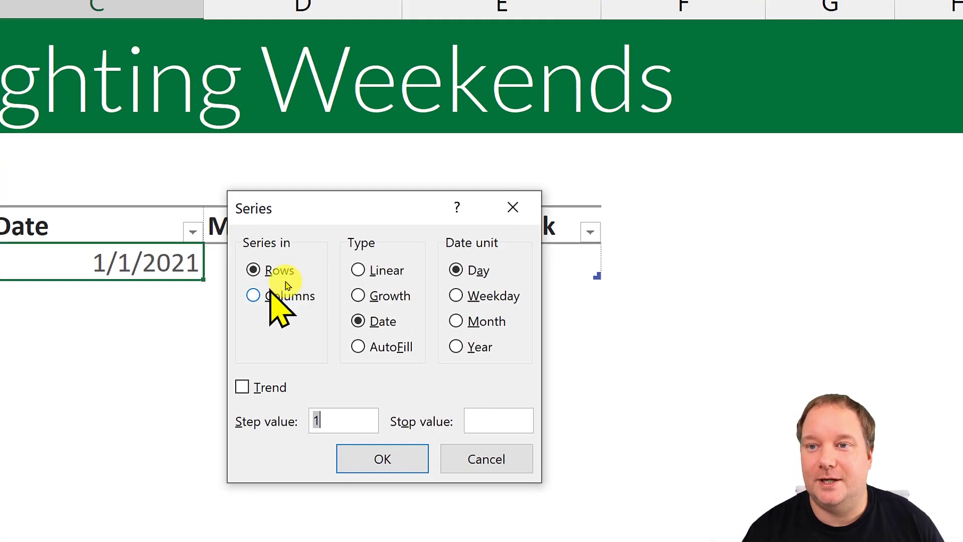
pyautogui.click(293, 281)
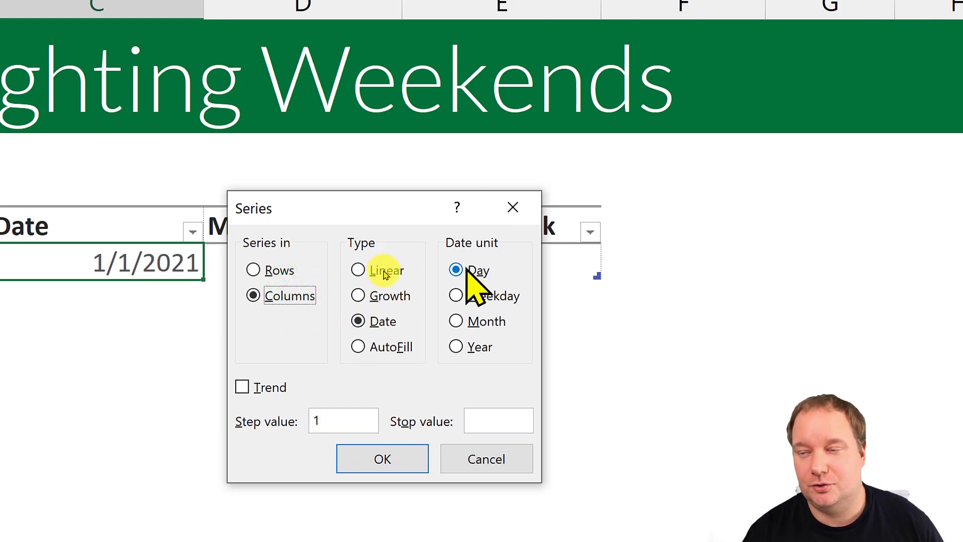
pyautogui.click(481, 412)
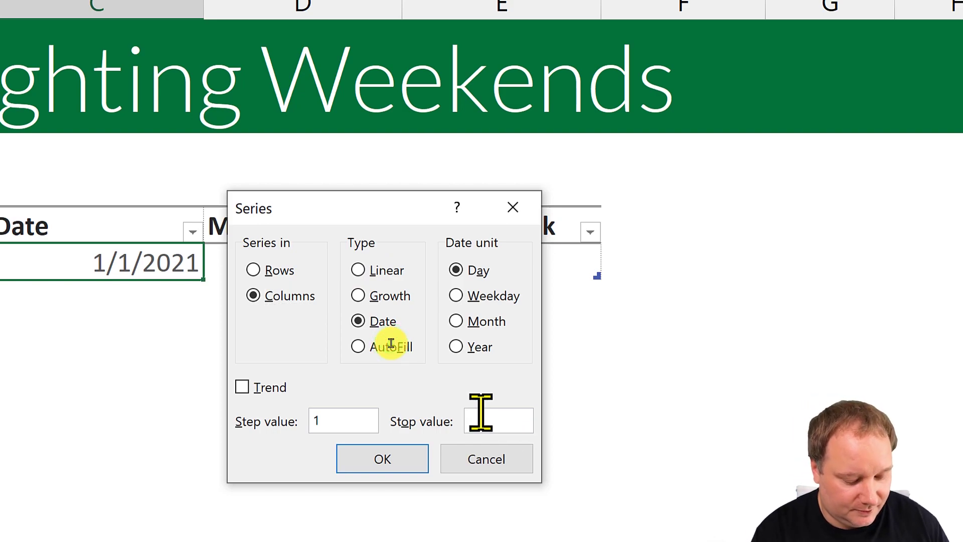
pyautogui.write('12/31')
pyautogui.write('/2021')
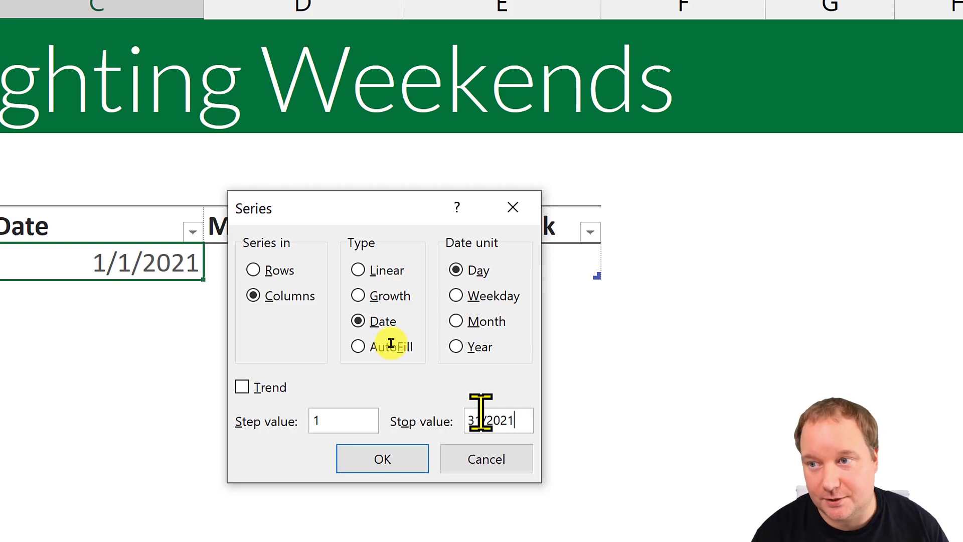
pyautogui.click(380, 459)
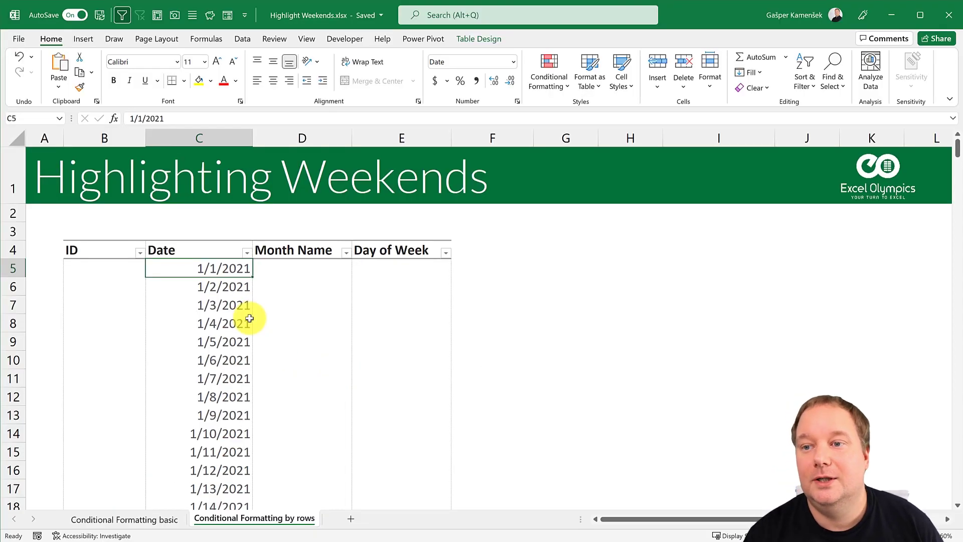
# Step: Enter =ROW()-1 in the first ID cell, B5, to fill the ID column
pyautogui.hotkey('ctrl', 'Down')
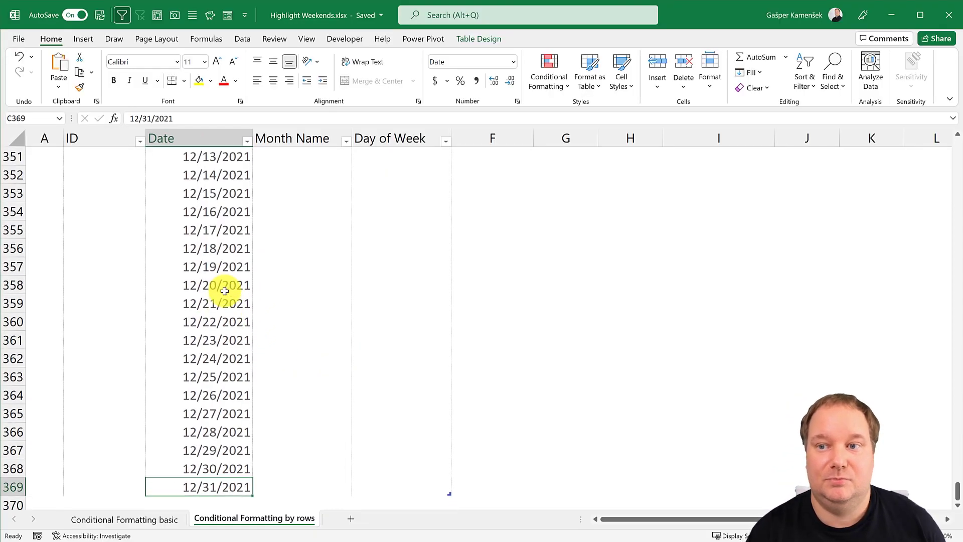
pyautogui.hotkey('ctrl', 'Up')
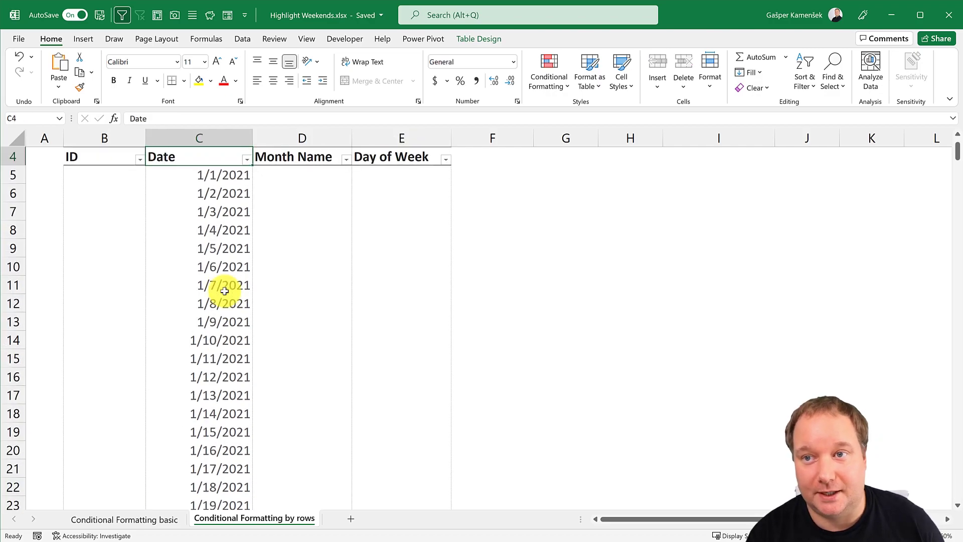
pyautogui.press('Down')
pyautogui.press('Left')
pyautogui.click(112, 174)
pyautogui.scroll(1, 468, 313)
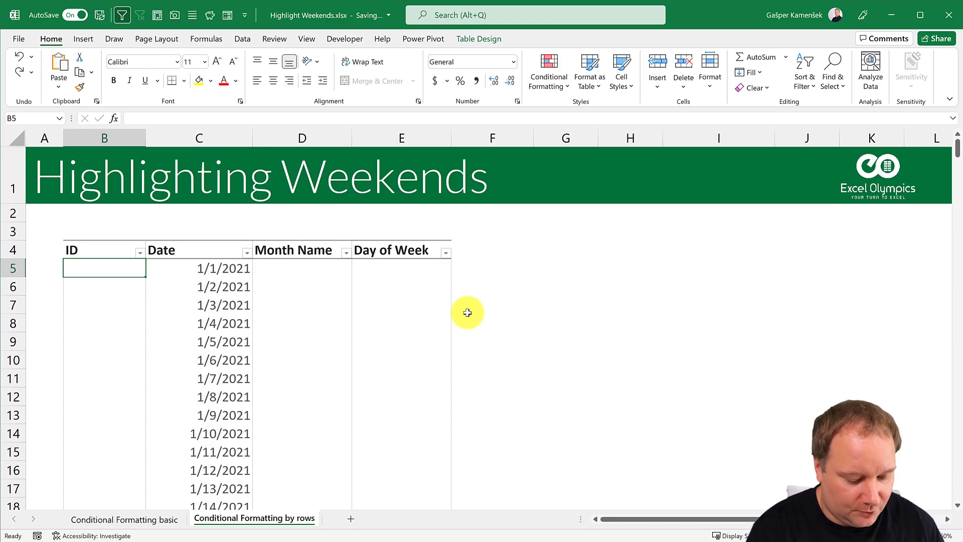
pyautogui.write('=ro')
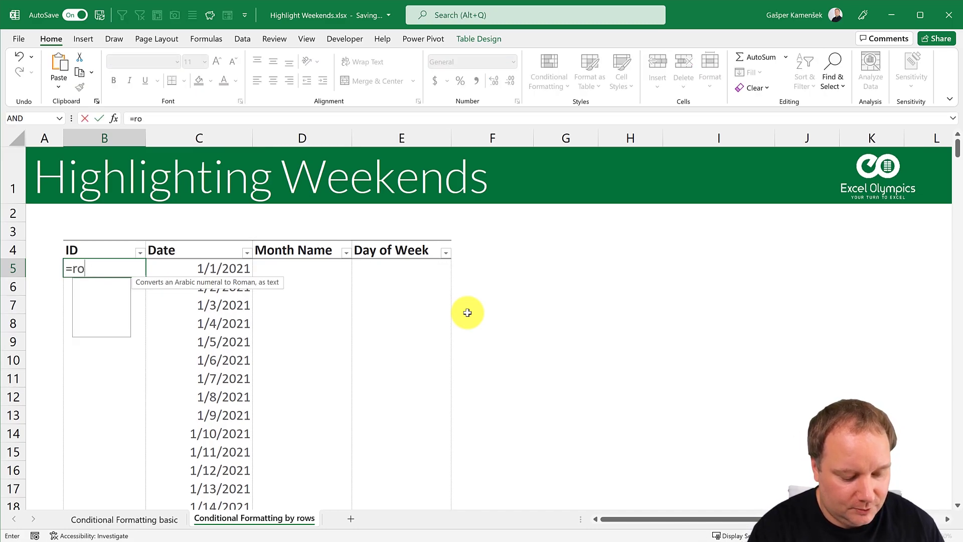
pyautogui.write('w')
pyautogui.press('Tab')
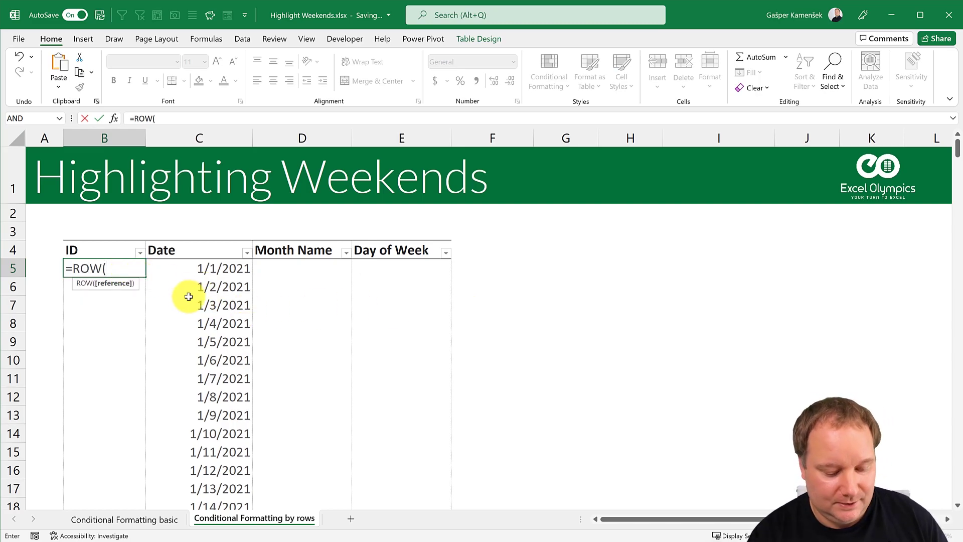
pyautogui.write(')')
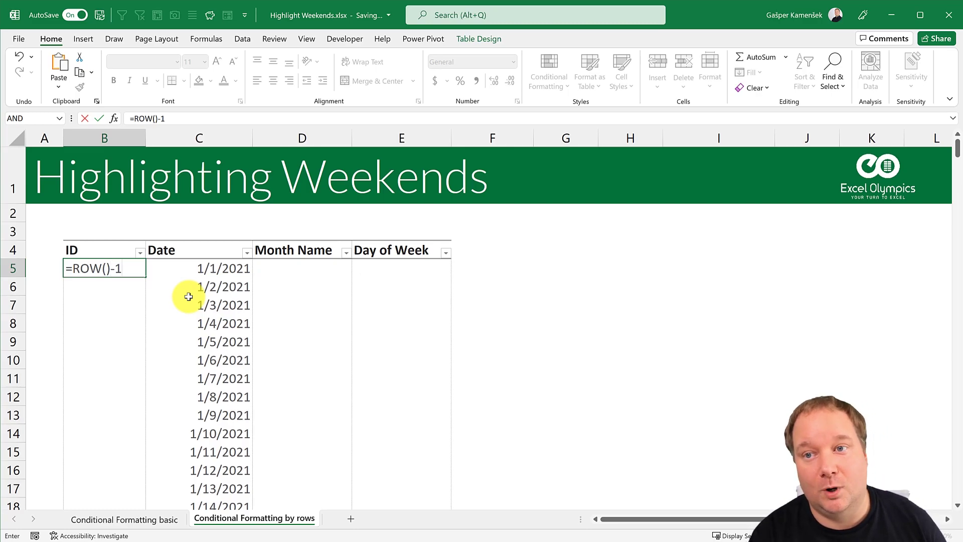
pyautogui.write('-1')
pyautogui.press('Return')
# Step: Correct the ID formula to =ROW()-4 so the IDs start at 1
pyautogui.press('Up')
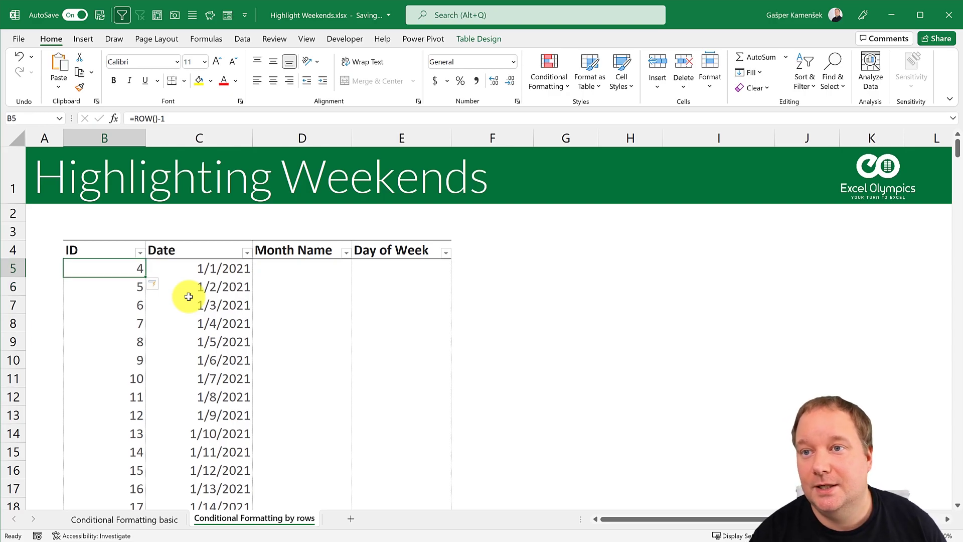
pyautogui.click(178, 123)
pyautogui.press('BackSpace')
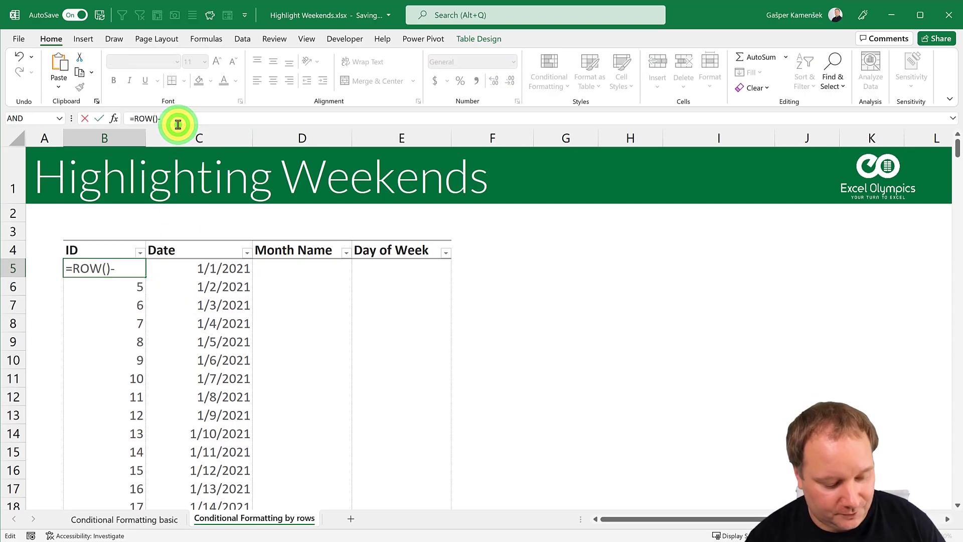
pyautogui.write('4')
pyautogui.press('Return')
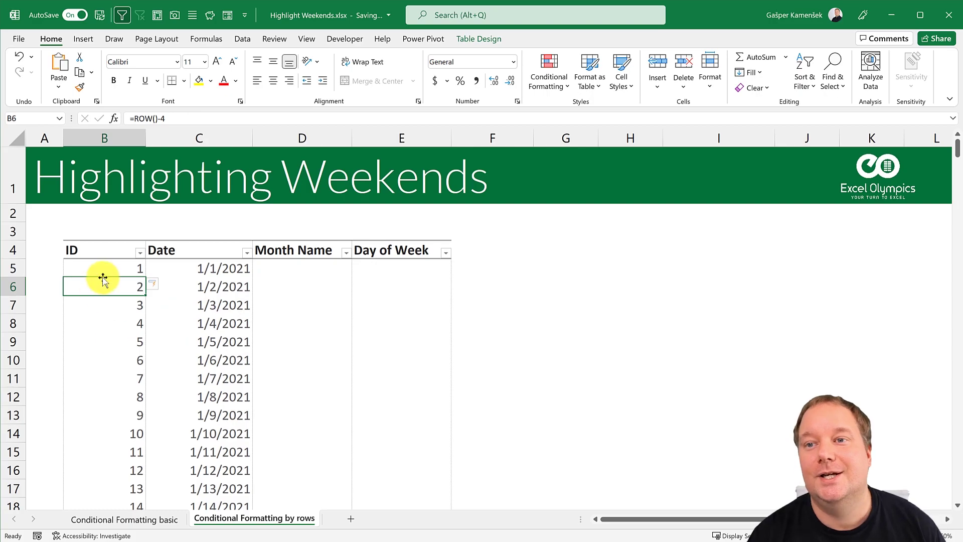
pyautogui.moveTo(111, 267); pyautogui.dragTo(114, 355)
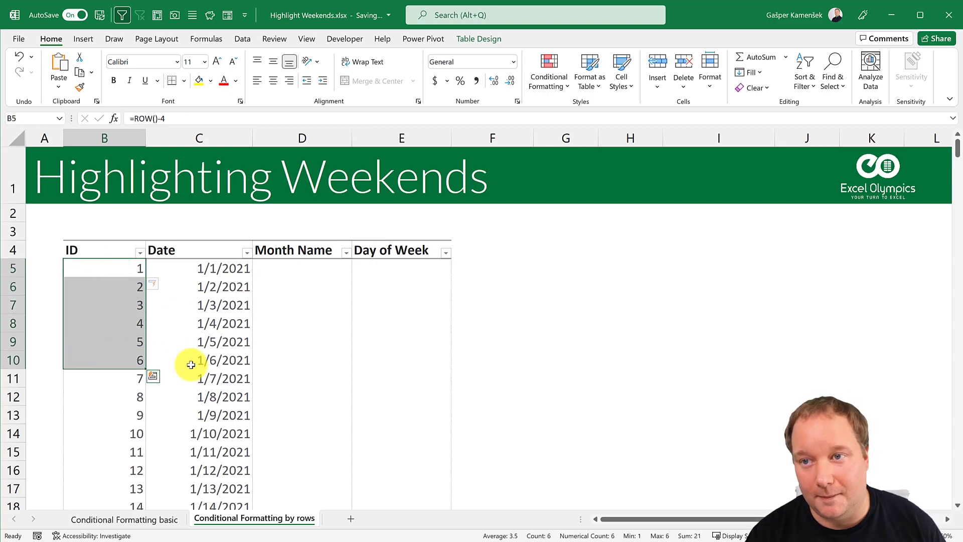
pyautogui.click(218, 269)
pyautogui.moveTo(219, 277); pyautogui.dragTo(226, 370)
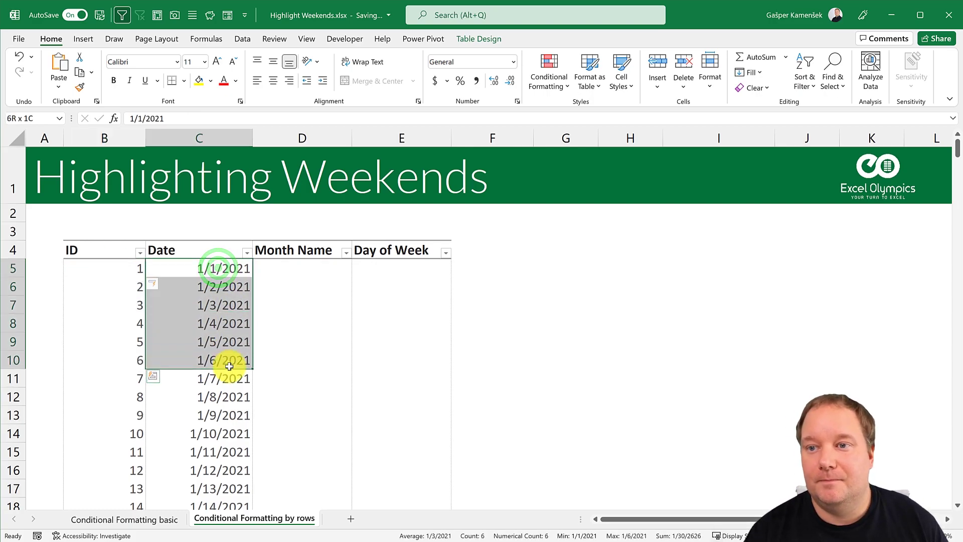
pyautogui.click(121, 271)
pyautogui.click(311, 267)
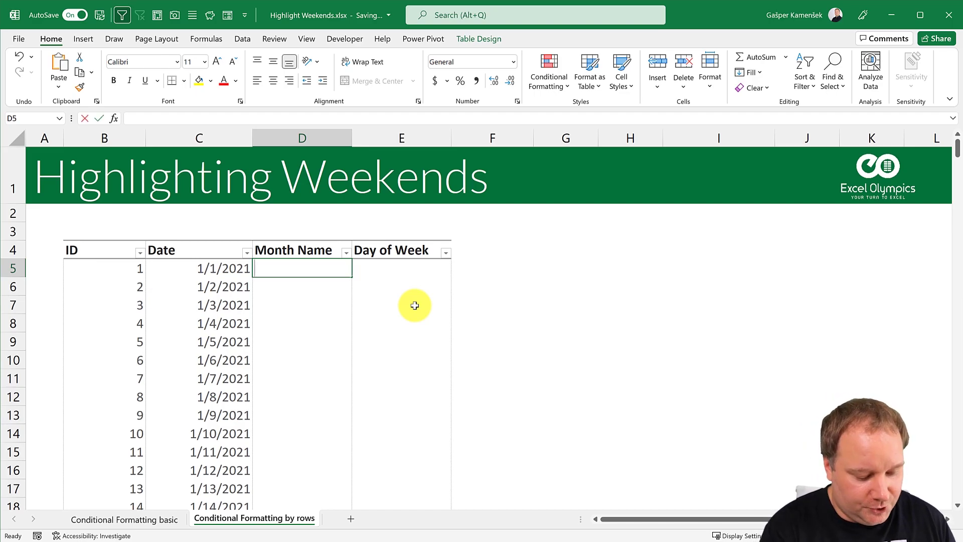
pyautogui.write('=text')
pyautogui.press('Tab')
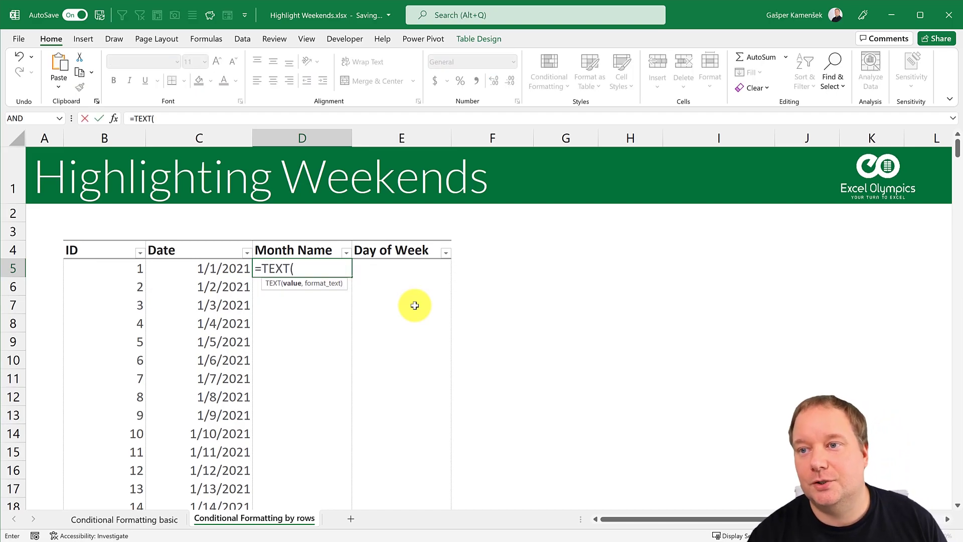
pyautogui.click(184, 268)
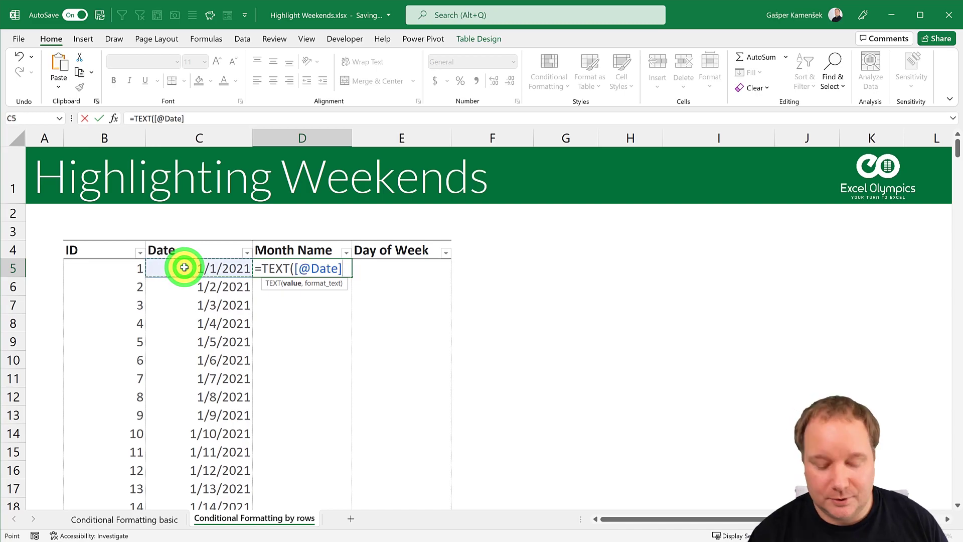
pyautogui.write(';"')
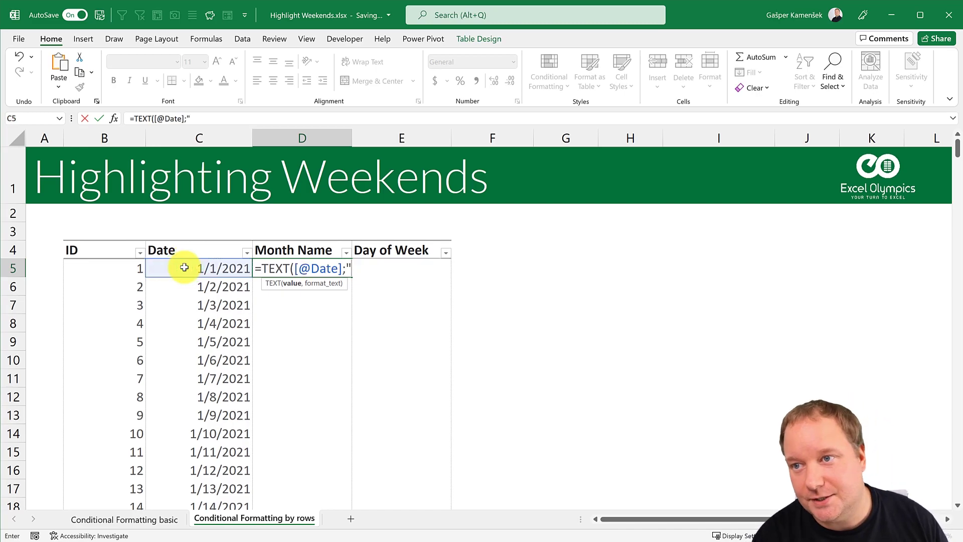
pyautogui.write('mmmm')
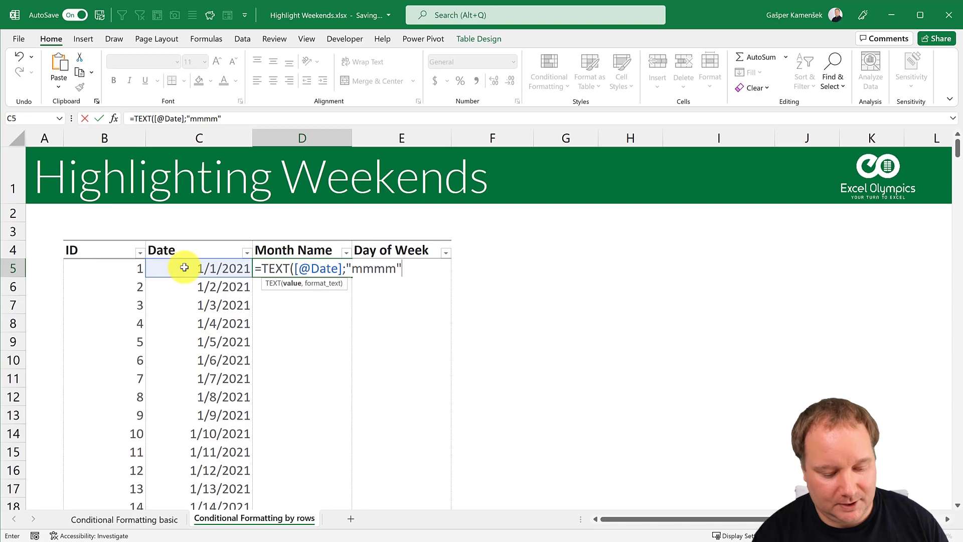
pyautogui.write('")')
pyautogui.press('Return')
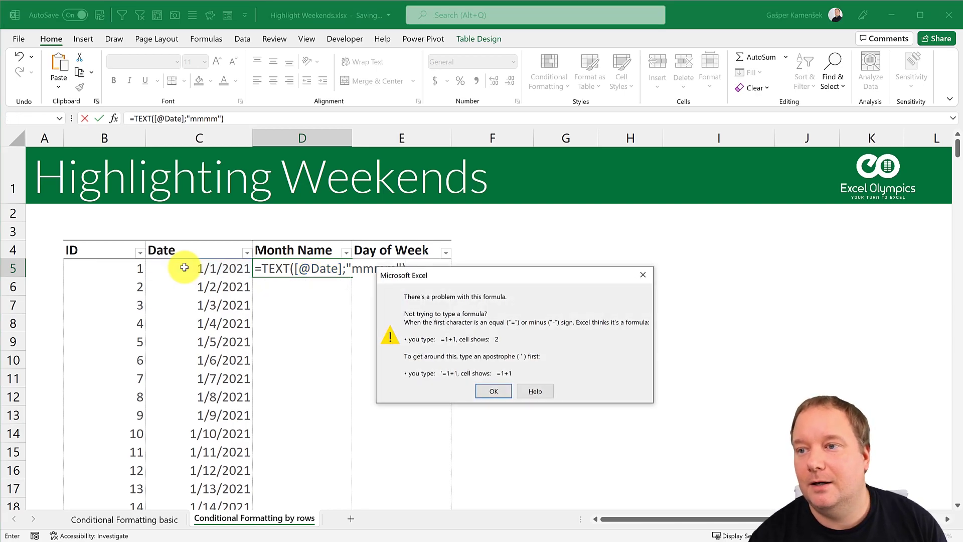
pyautogui.press('Return')
pyautogui.click(349, 268)
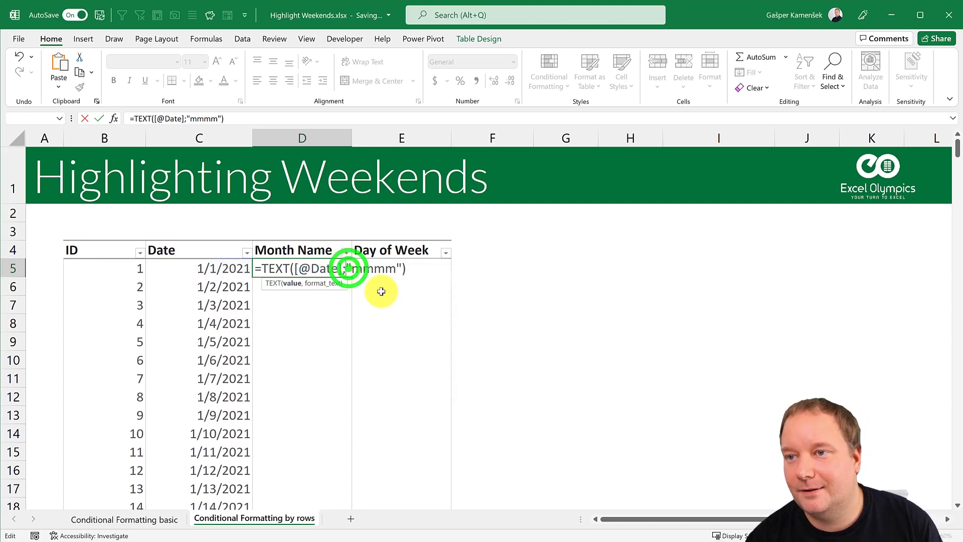
pyautogui.press('BackSpace')
pyautogui.write(',')
pyautogui.press('Return')
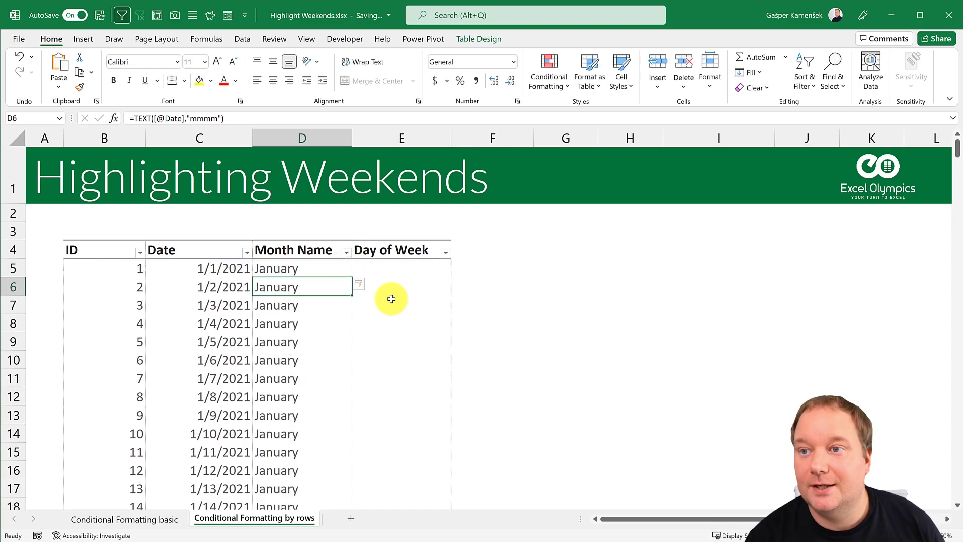
pyautogui.click(401, 268)
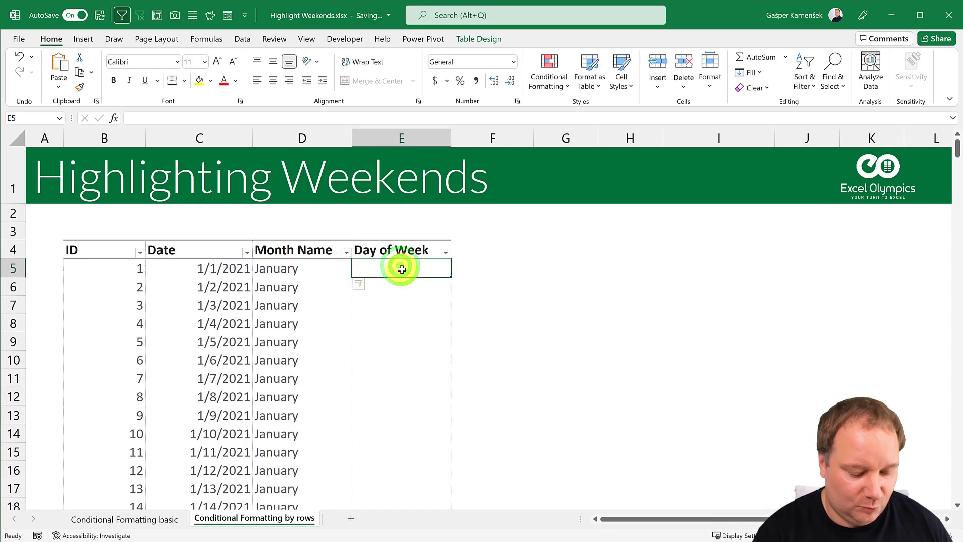
pyautogui.write('=Tex')
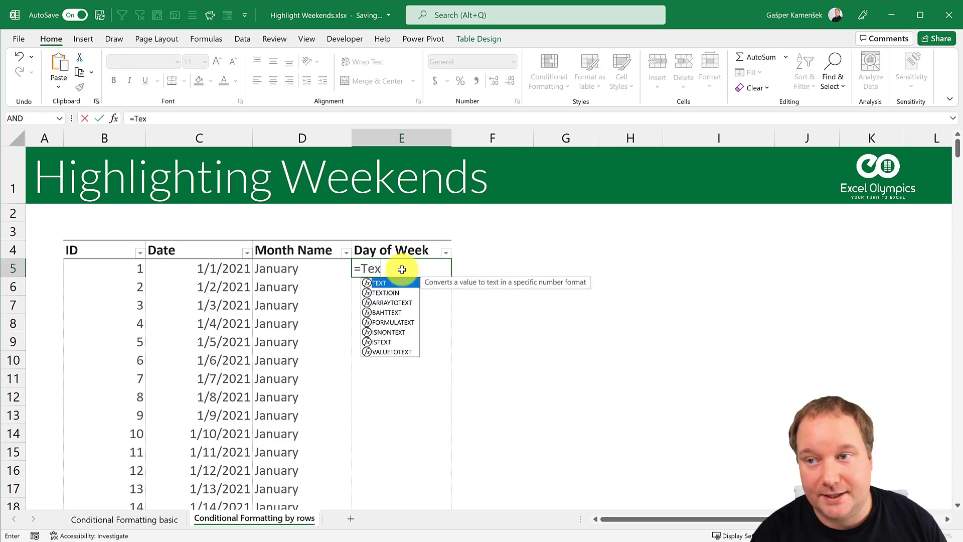
pyautogui.press('Tab')
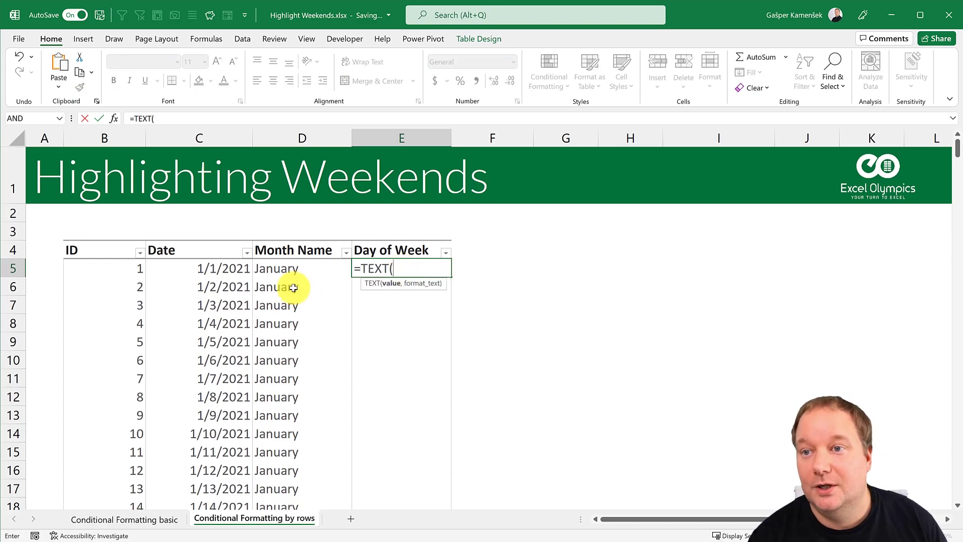
pyautogui.click(222, 271)
pyautogui.write(',"dddd")')
pyautogui.press('Return')
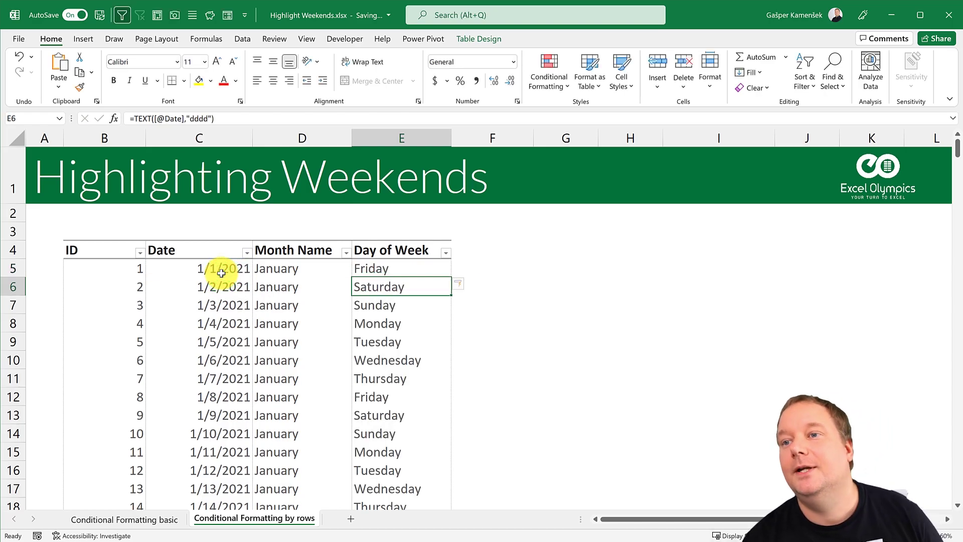
# Step: Review the month-name and weekday formulas and the first date's value
pyautogui.click(300, 273)
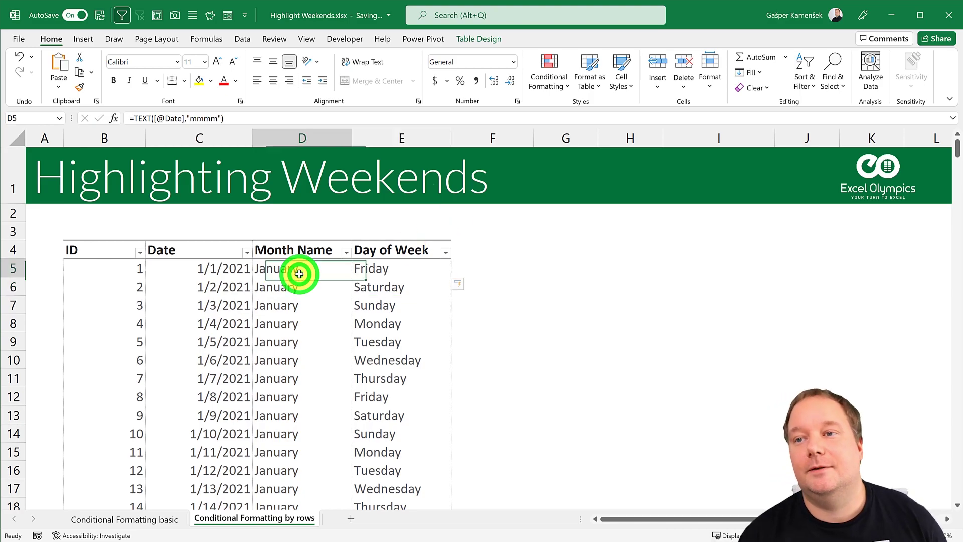
pyautogui.click(395, 269)
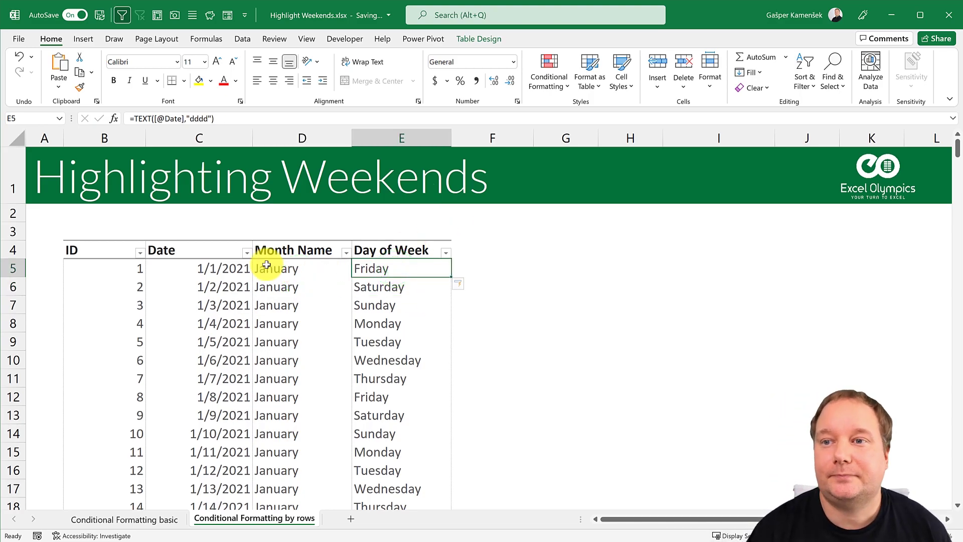
pyautogui.click(223, 268)
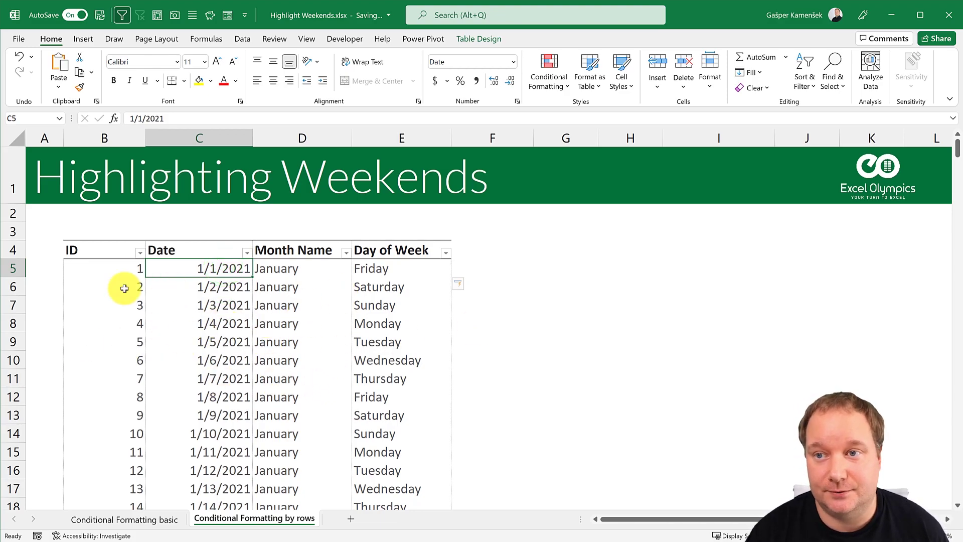
# Step: Mark weekend rows 6–7 and 13–14, then select the entire table body
pyautogui.moveTo(105, 287); pyautogui.dragTo(387, 301)
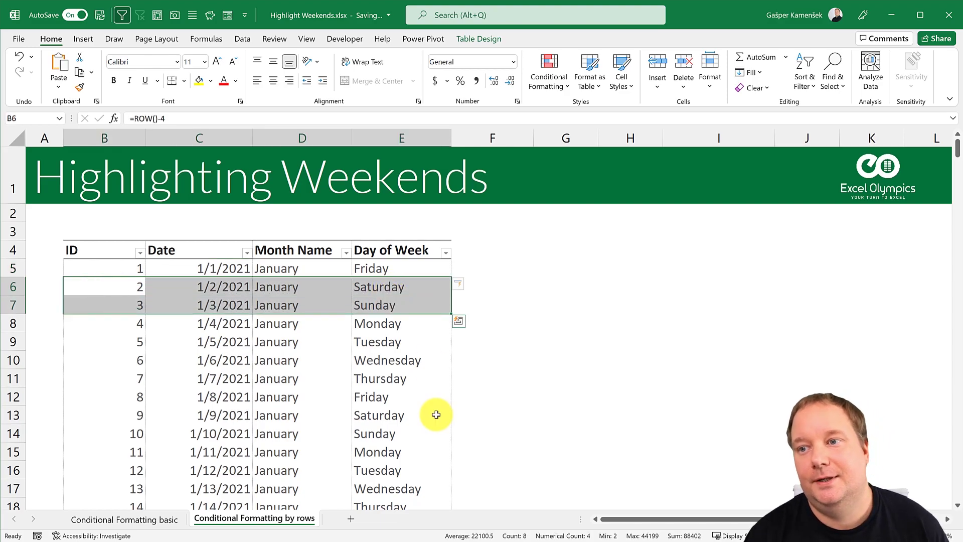
pyautogui.click(128, 413)
pyautogui.moveTo(264, 424); pyautogui.dragTo(382, 441)
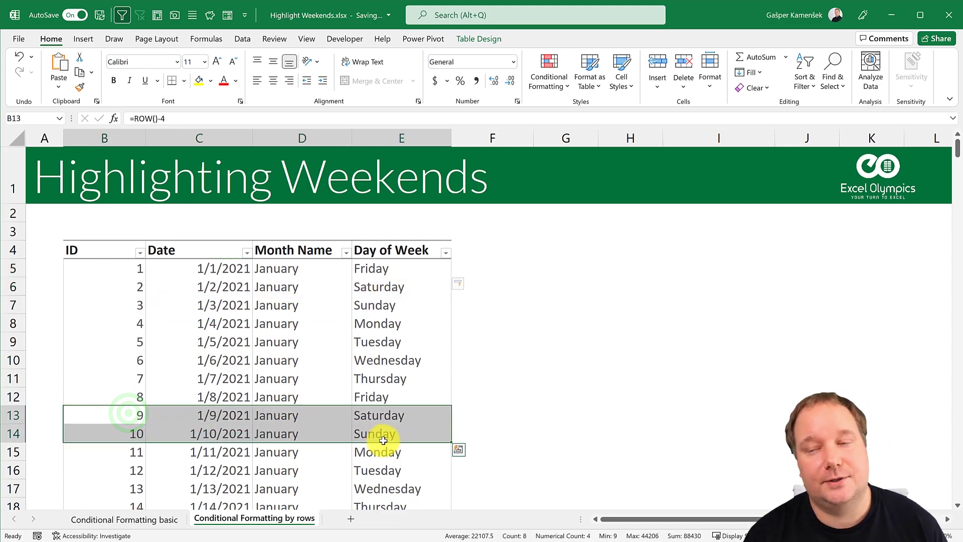
pyautogui.click(211, 268)
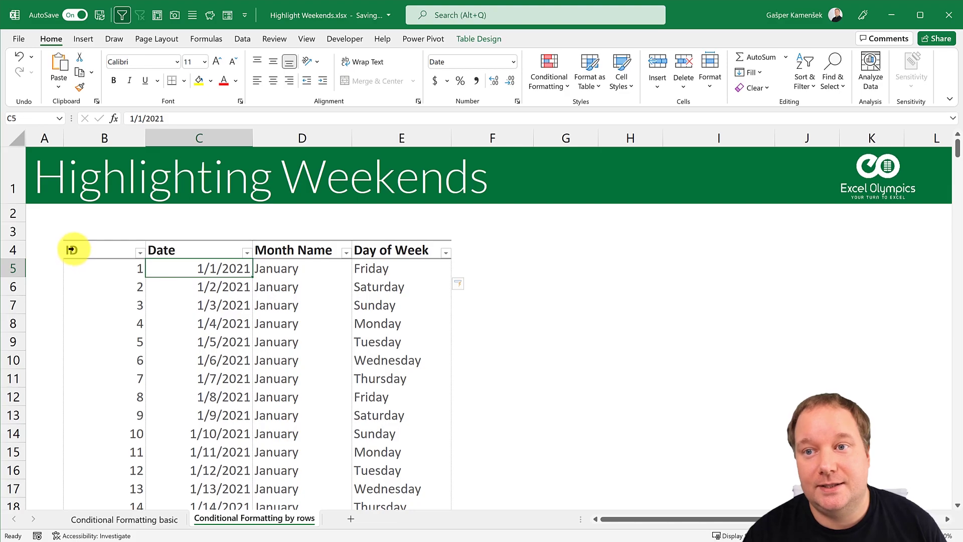
pyautogui.click(73, 244)
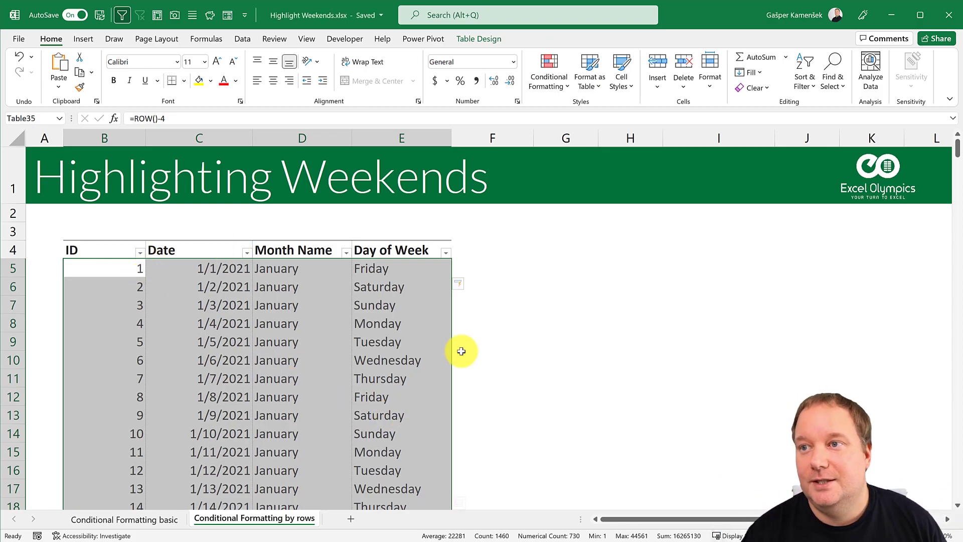
# Step: Start a new formula-based conditional format rule with =WEEKDAY($C5,2)>5
pyautogui.click(545, 71)
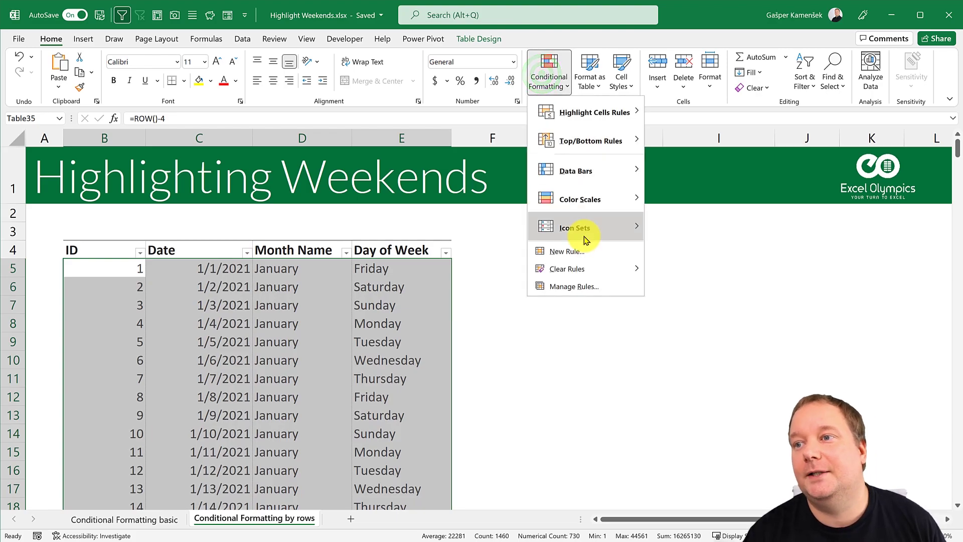
pyautogui.click(577, 250)
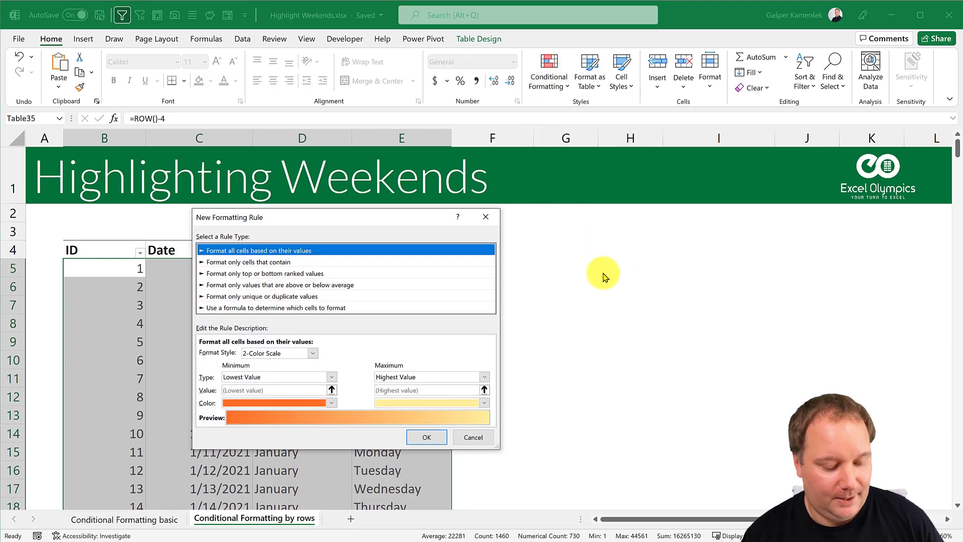
pyautogui.click(279, 307)
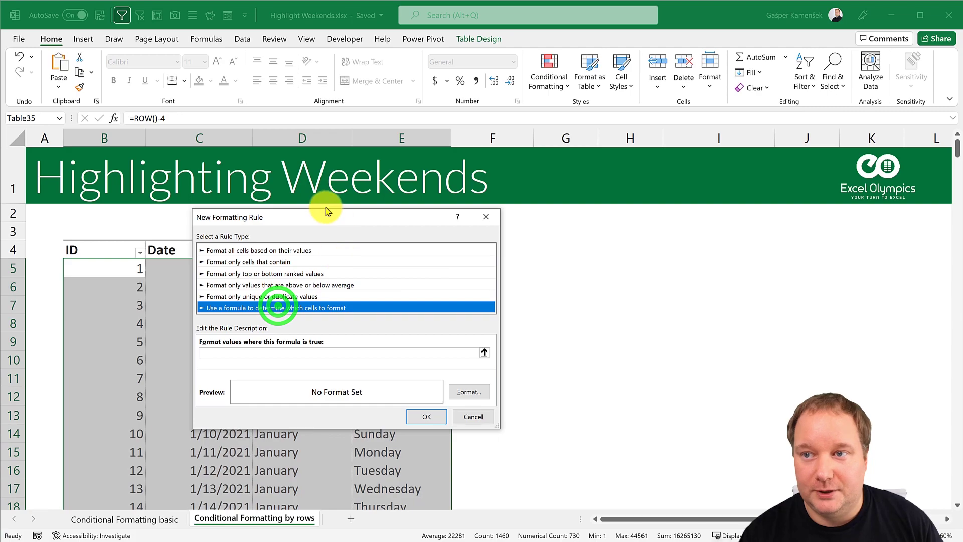
pyautogui.moveTo(326, 211); pyautogui.dragTo(417, 161)
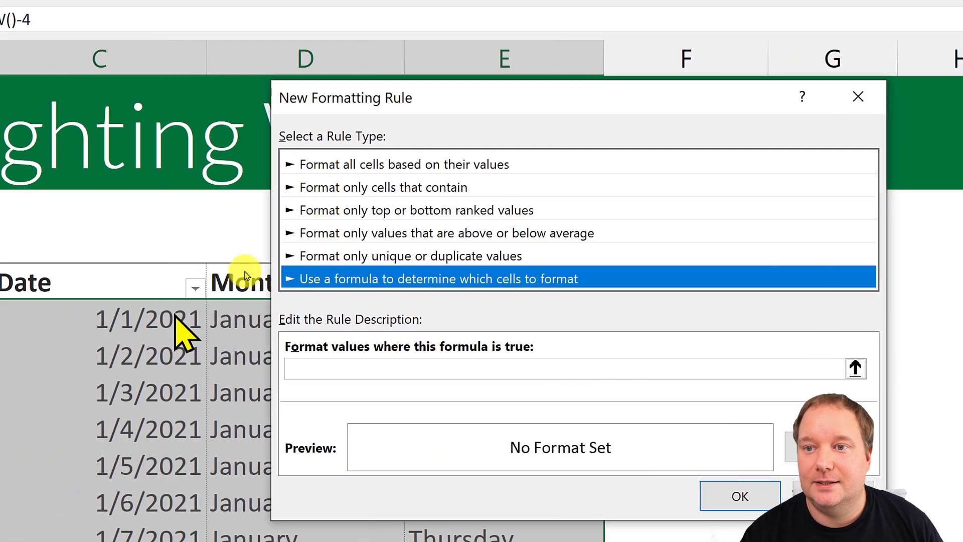
pyautogui.click(303, 369)
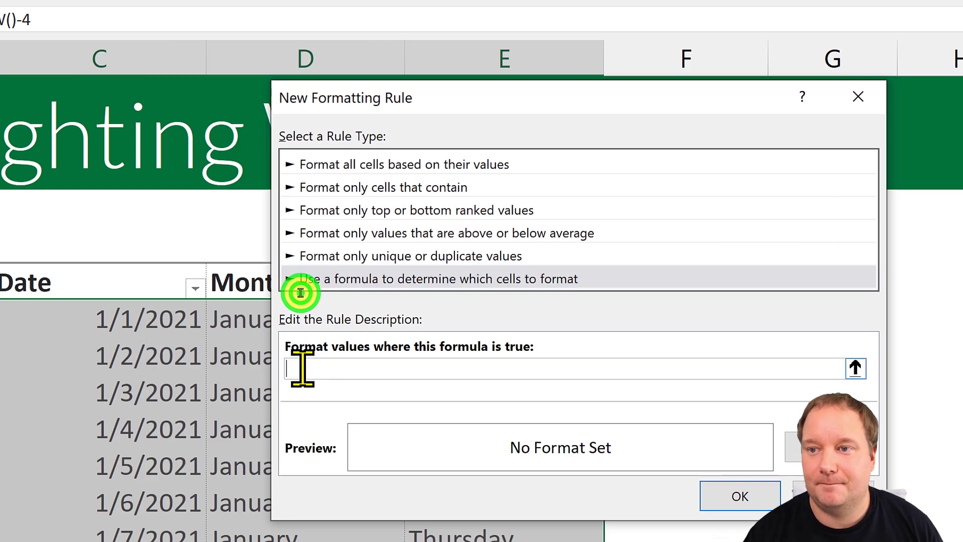
pyautogui.write('=')
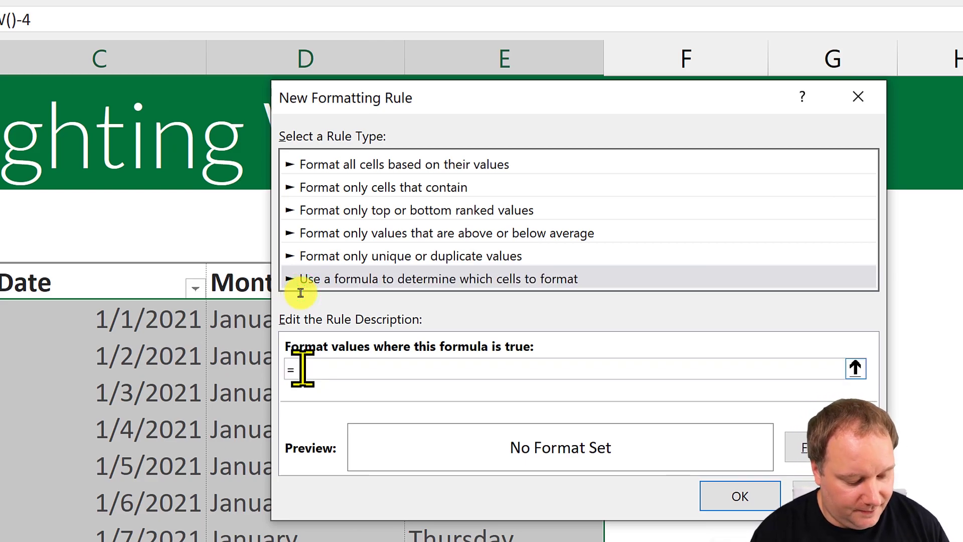
pyautogui.write('Weekday(')
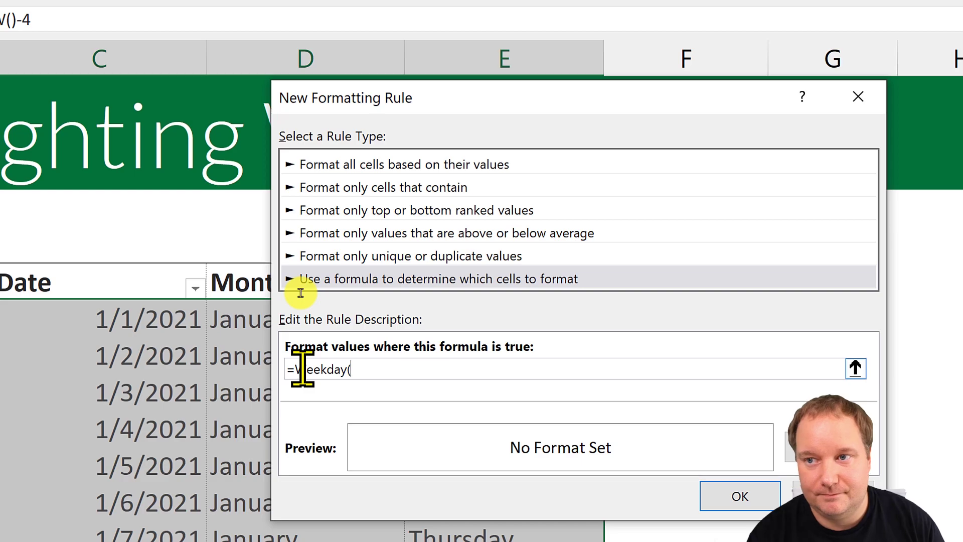
pyautogui.click(166, 324)
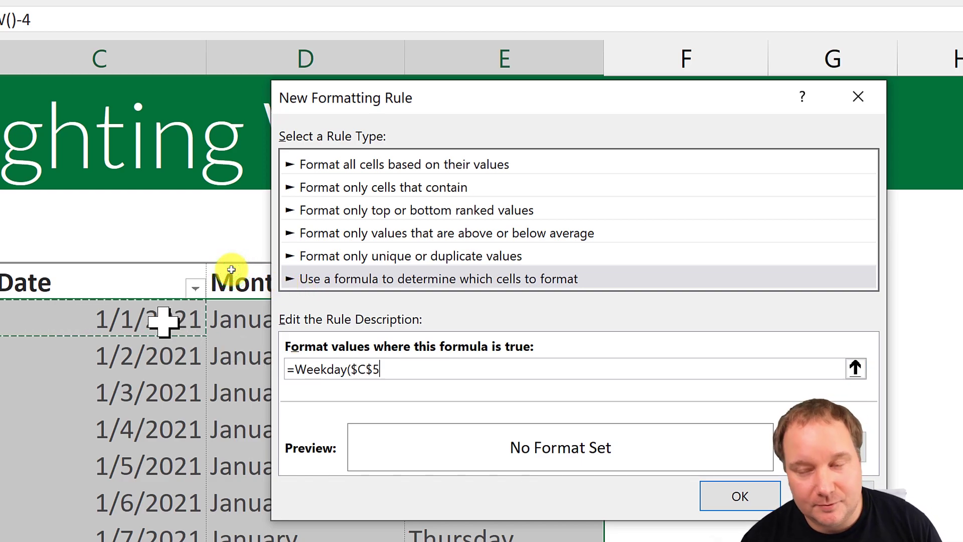
pyautogui.press('F4')
pyautogui.press('F4')
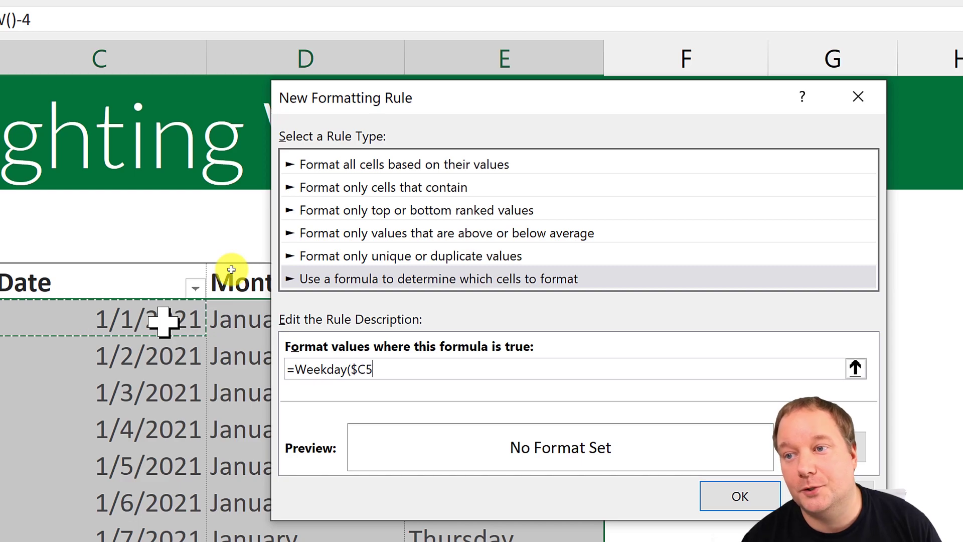
pyautogui.click(382, 369)
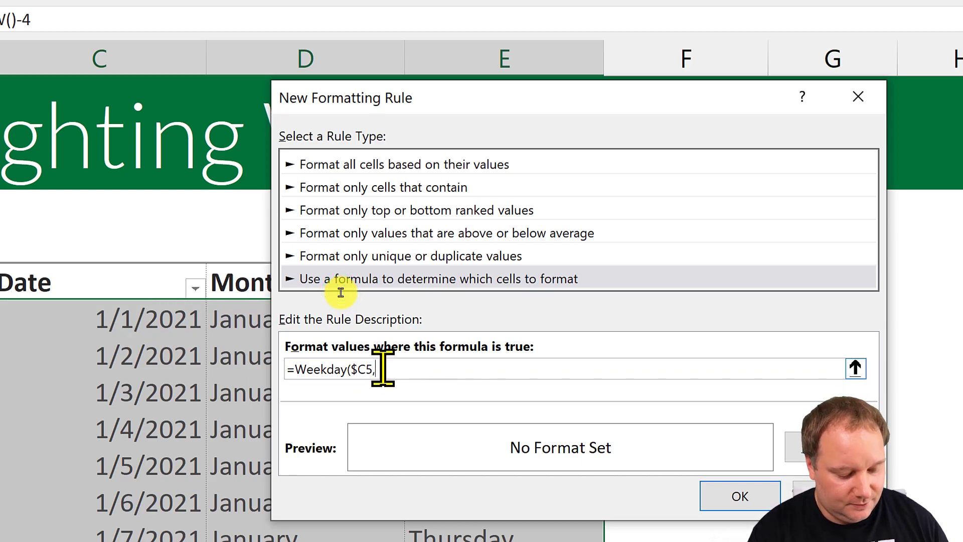
pyautogui.write(',2)>5')
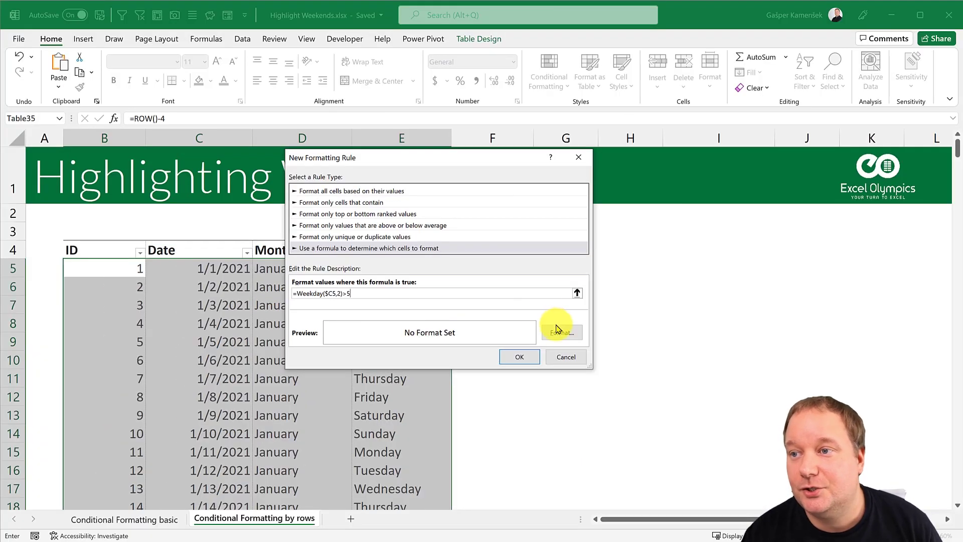
# Step: Set the rule's format to a dark green fill with white font
pyautogui.click(814, 447)
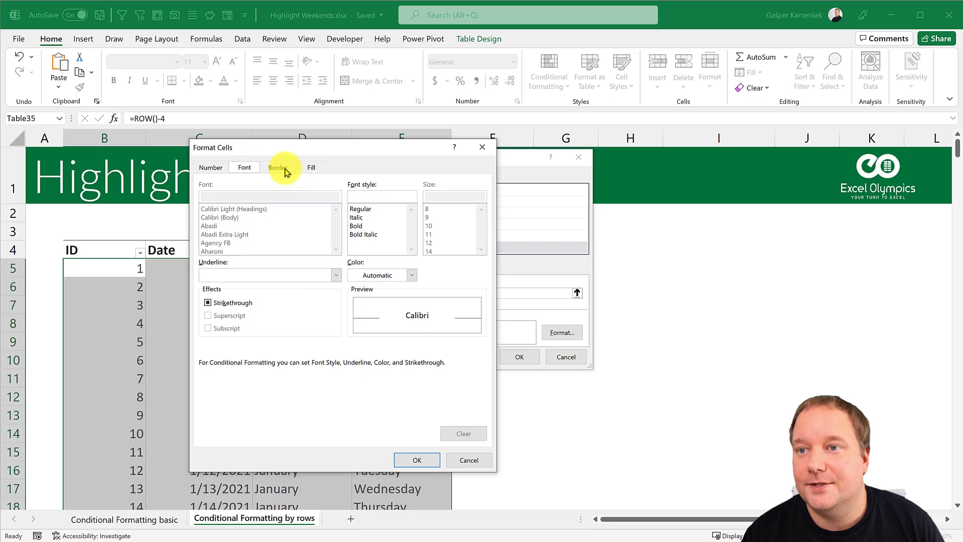
pyautogui.click(311, 167)
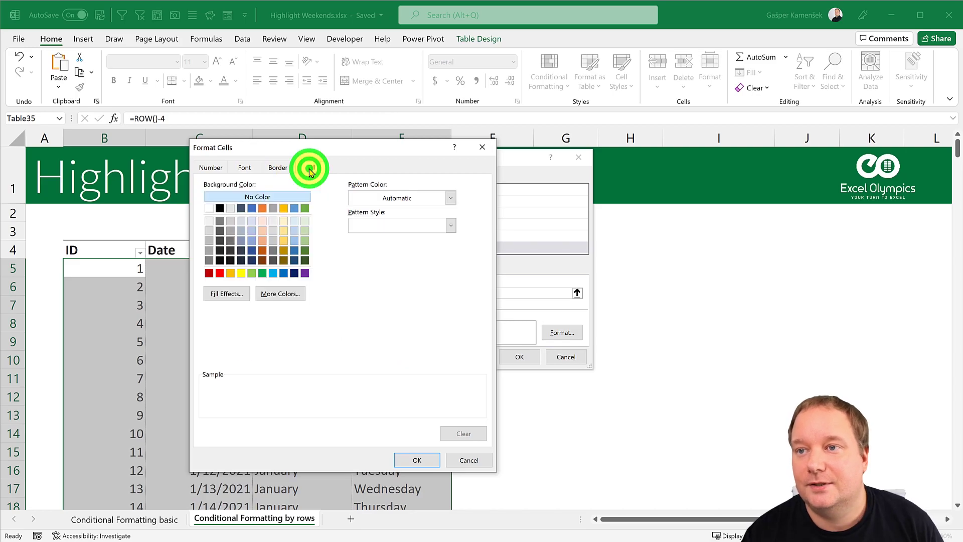
pyautogui.click(305, 260)
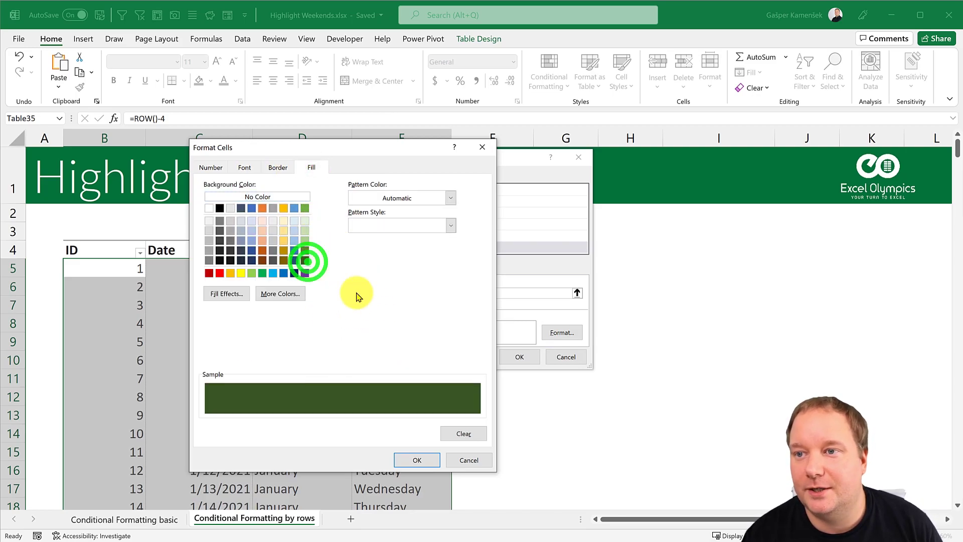
pyautogui.click(250, 167)
pyautogui.click(408, 275)
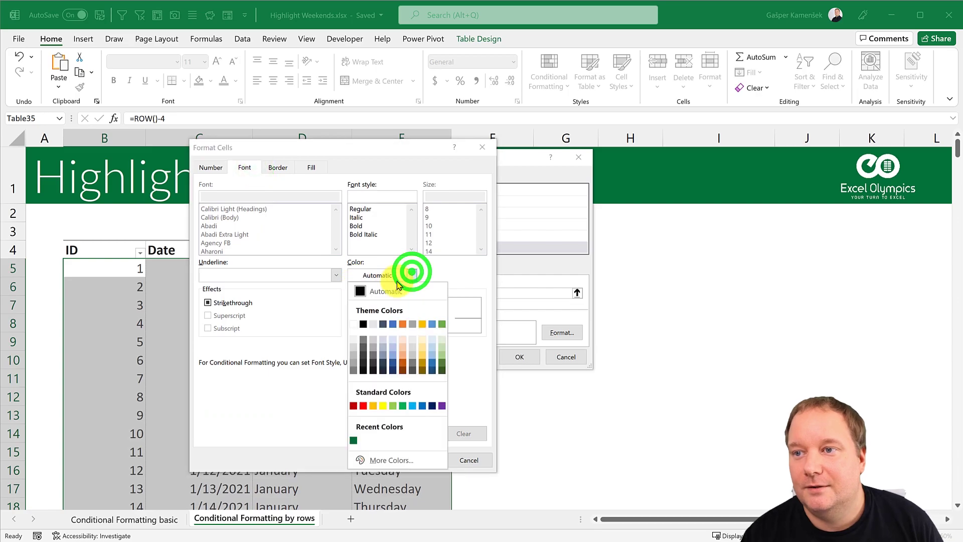
pyautogui.click(355, 320)
pyautogui.click(417, 459)
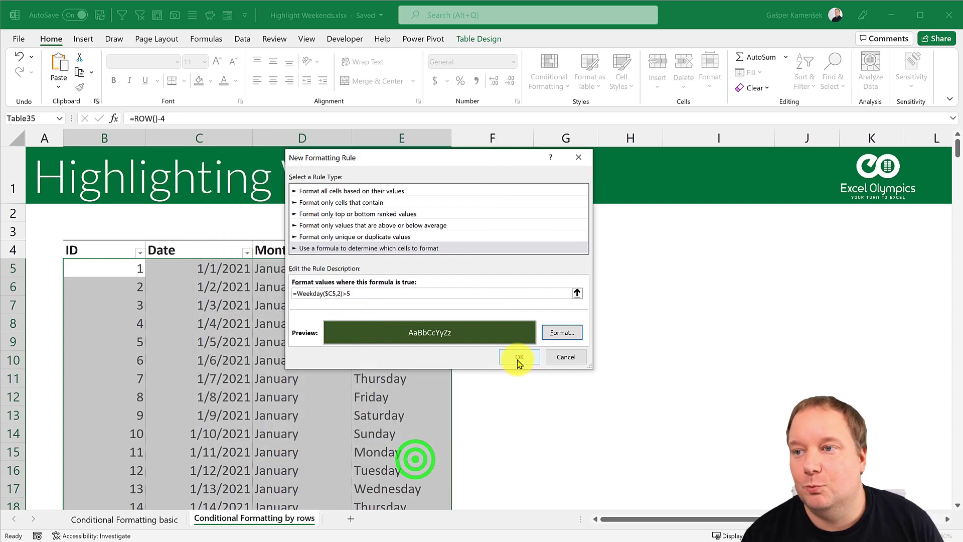
# Step: Apply the weekend rule and scroll through the table to check the dark green rows
pyautogui.click(519, 356)
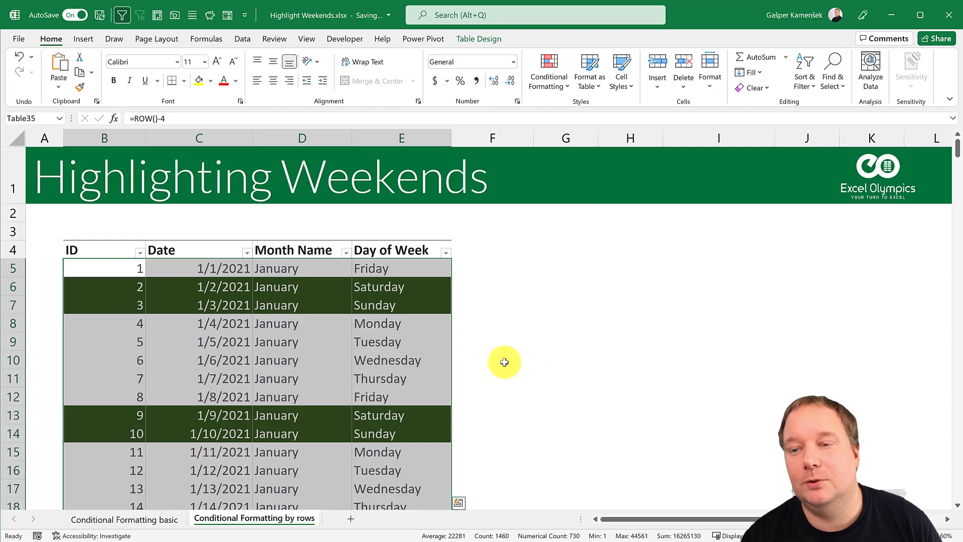
pyautogui.scroll(-5, 390, 380)
pyautogui.scroll(-5, 390, 380)
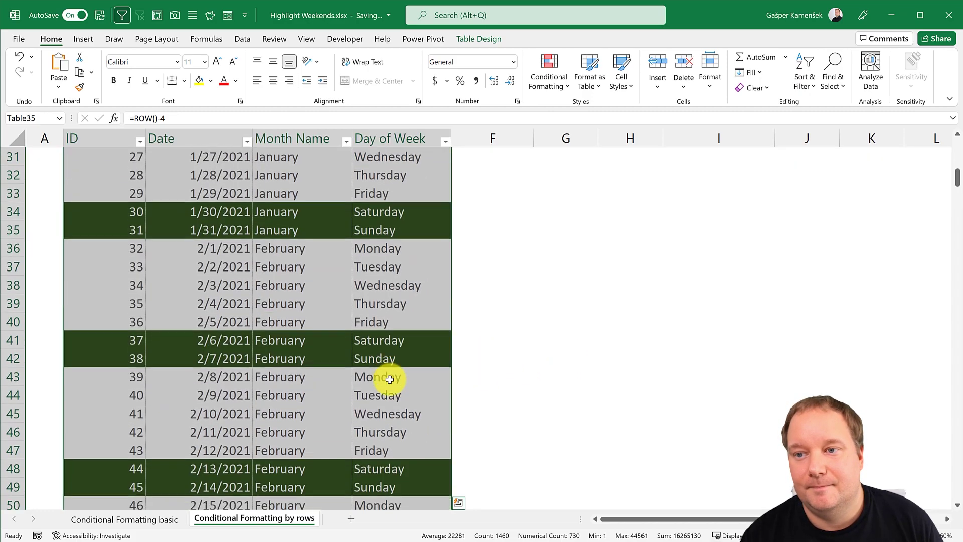
pyautogui.scroll(9, 390, 376)
pyautogui.scroll(1, 390, 375)
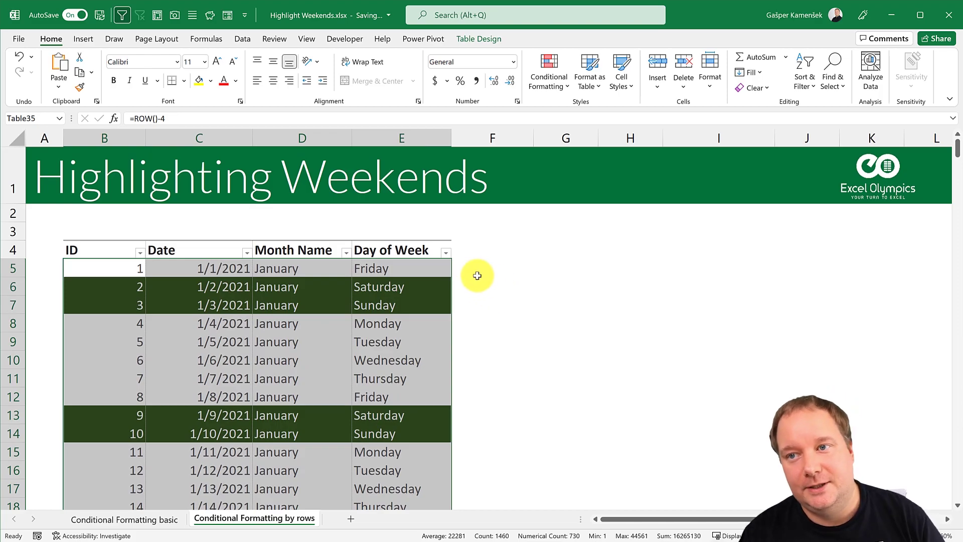
# Step: Open the Date column's filter menu and show its Filter by Color options
pyautogui.click(246, 287)
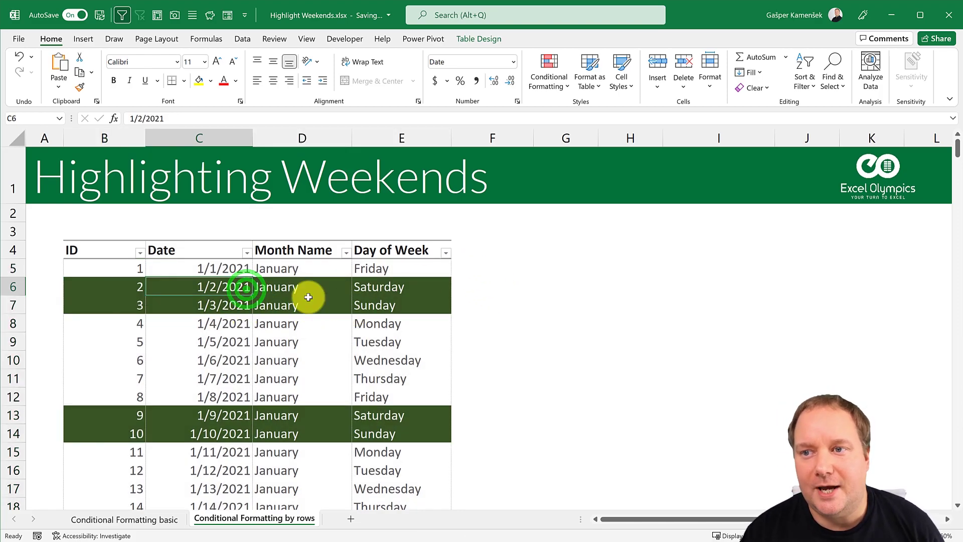
pyautogui.click(248, 255)
pyautogui.moveTo(174, 352)
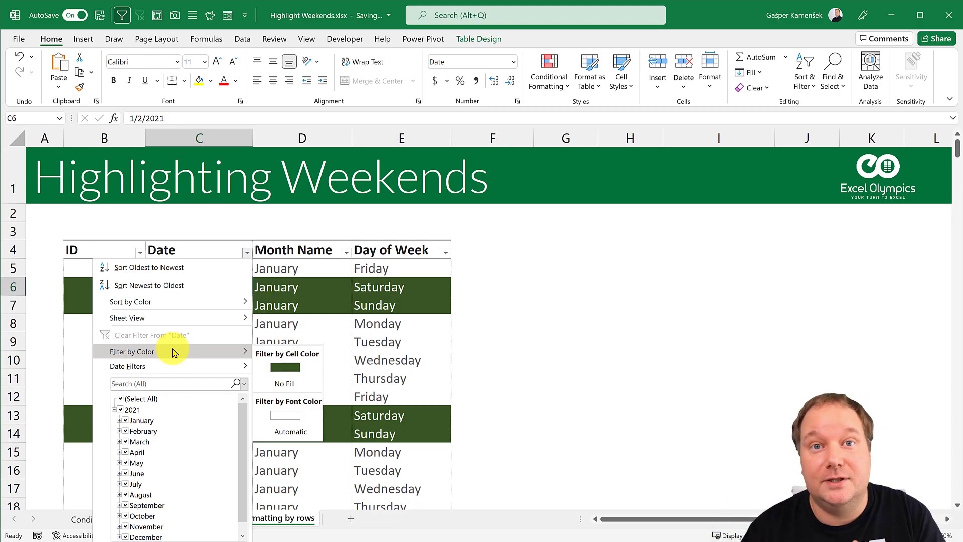
# Step: Close the Date filter and show Filter by Color in the Month Name filter menu
pyautogui.click(411, 246)
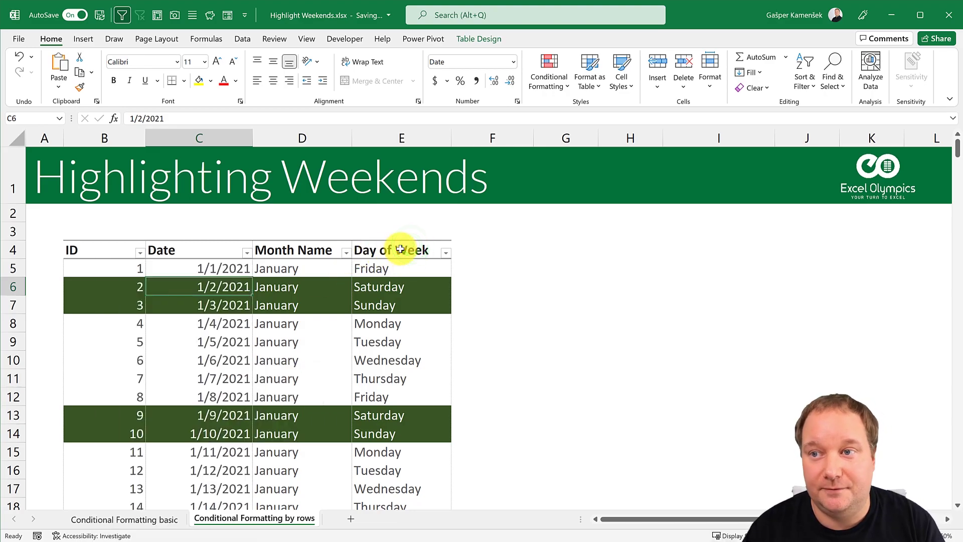
pyautogui.click(317, 249)
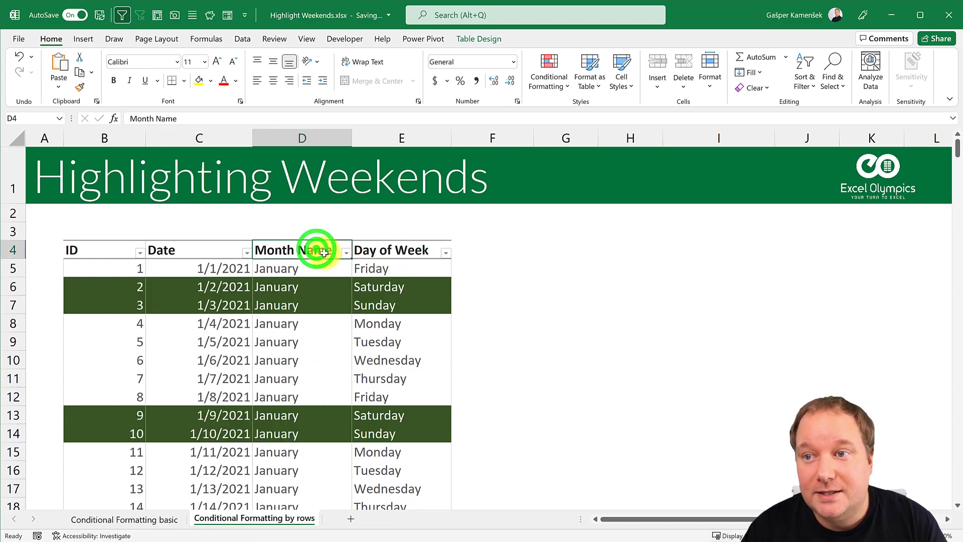
pyautogui.click(347, 253)
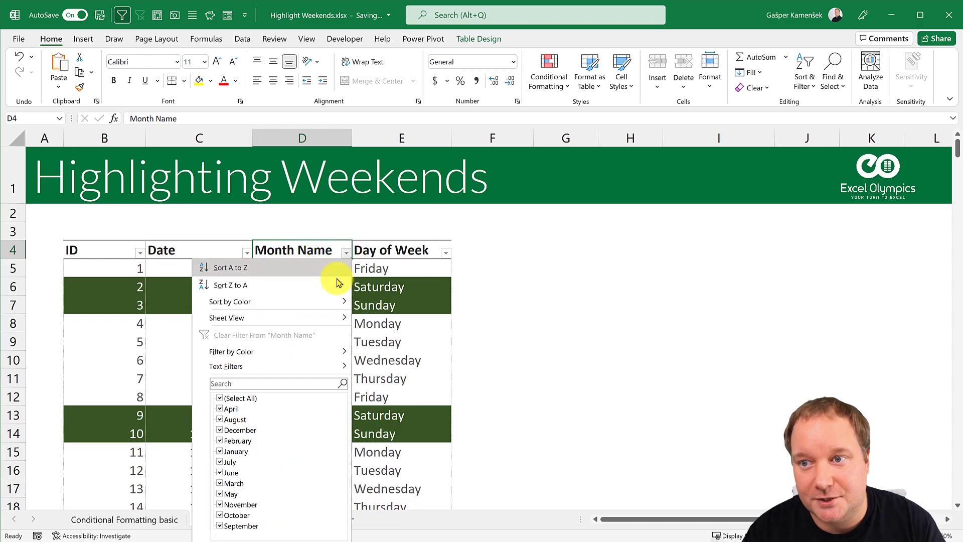
pyautogui.moveTo(315, 358)
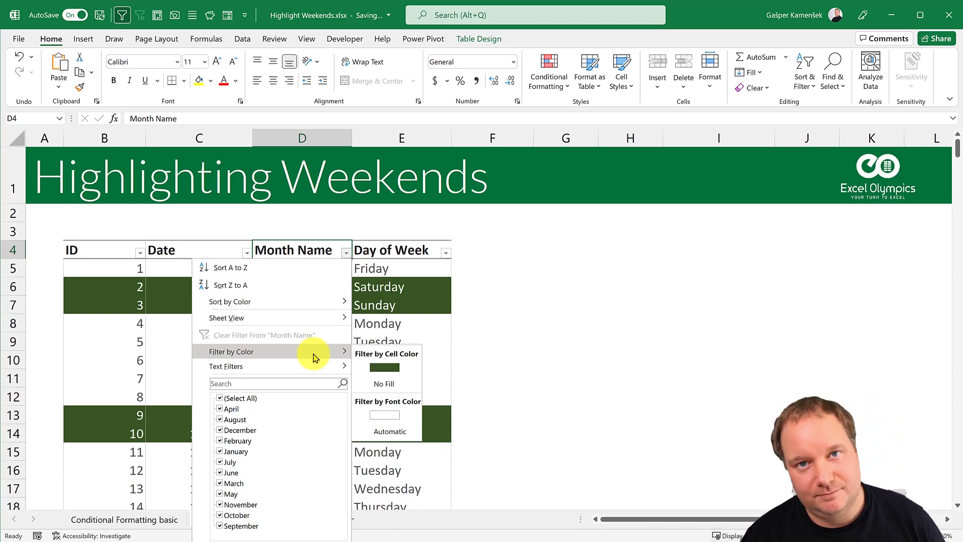
# Step: Close the filter menu and delete the WEEKDAY rule in the Conditional Formatting Rules Manager
pyautogui.click(397, 287)
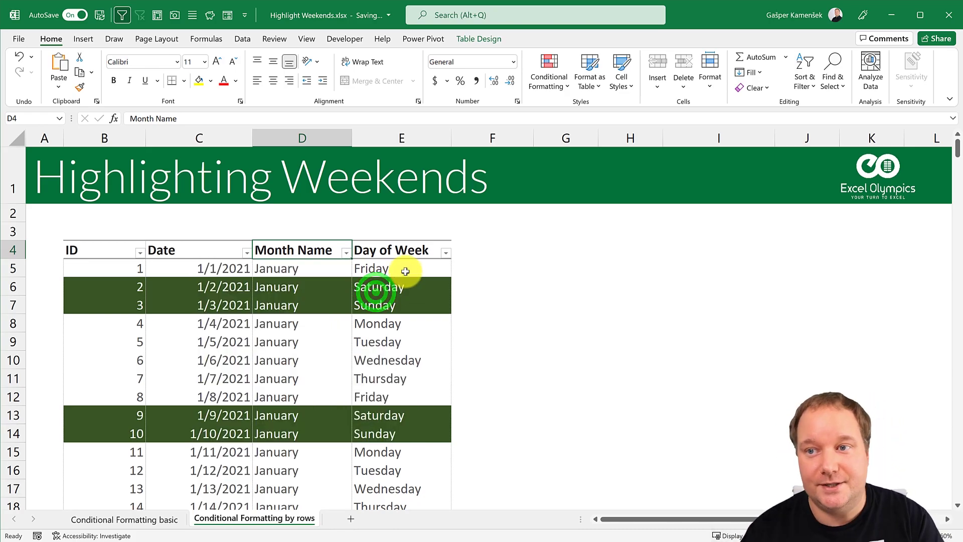
pyautogui.click(185, 269)
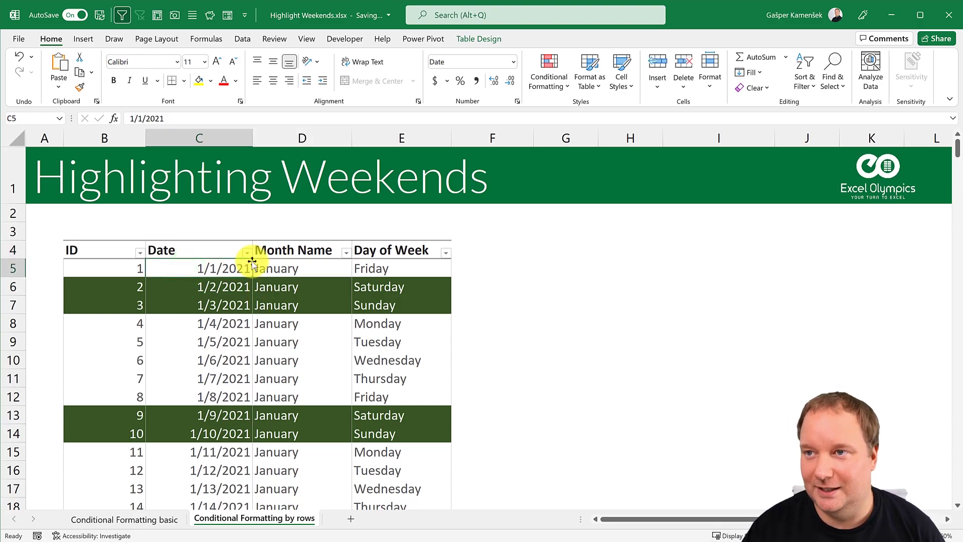
pyautogui.click(539, 81)
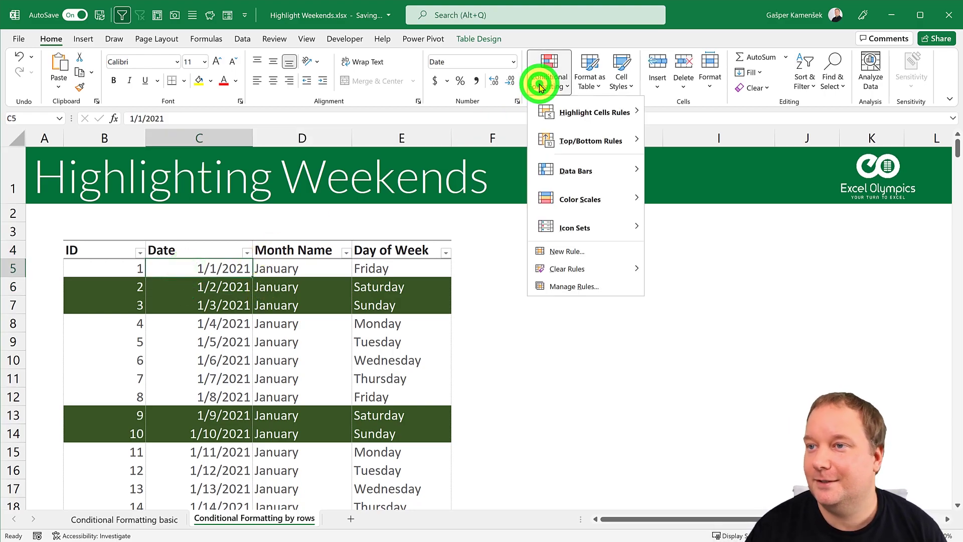
pyautogui.click(582, 289)
pyautogui.click(297, 243)
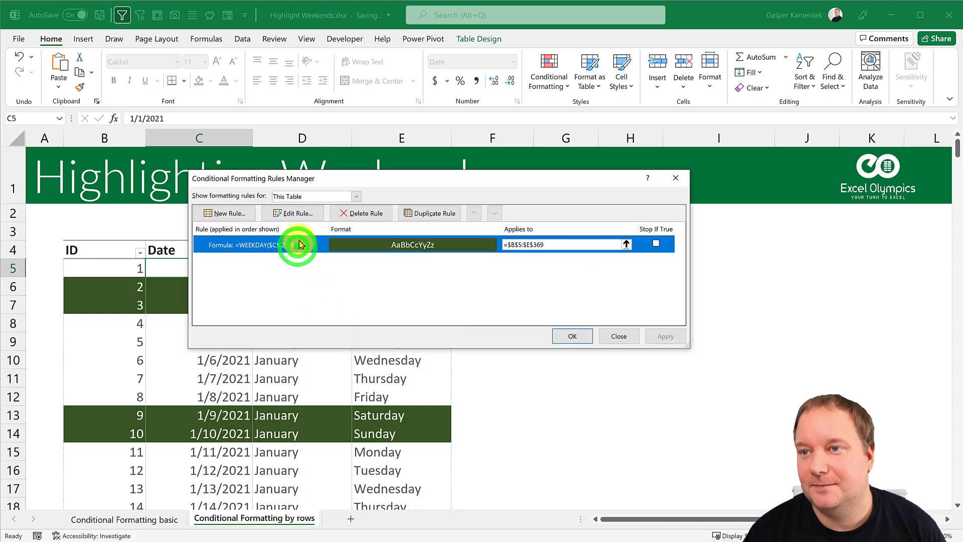
pyautogui.click(379, 210)
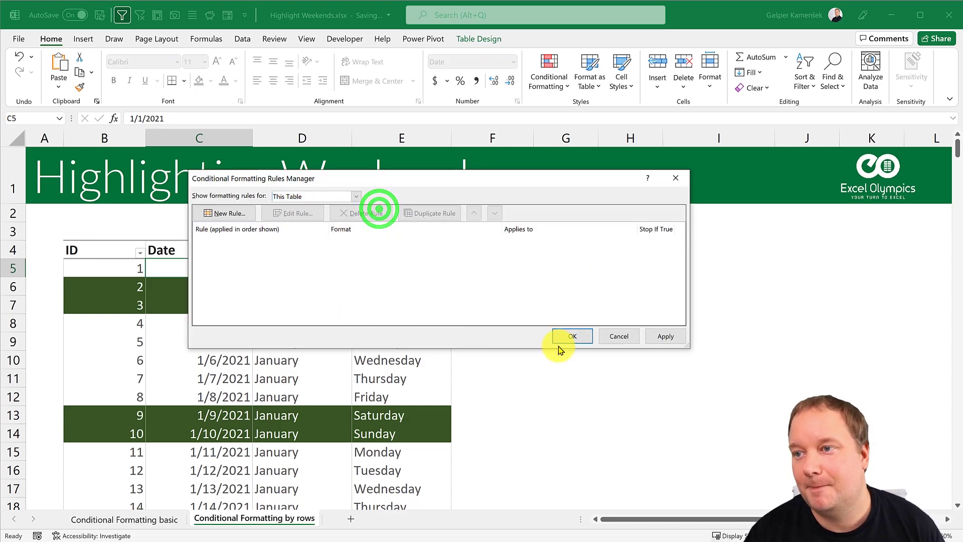
pyautogui.click(569, 335)
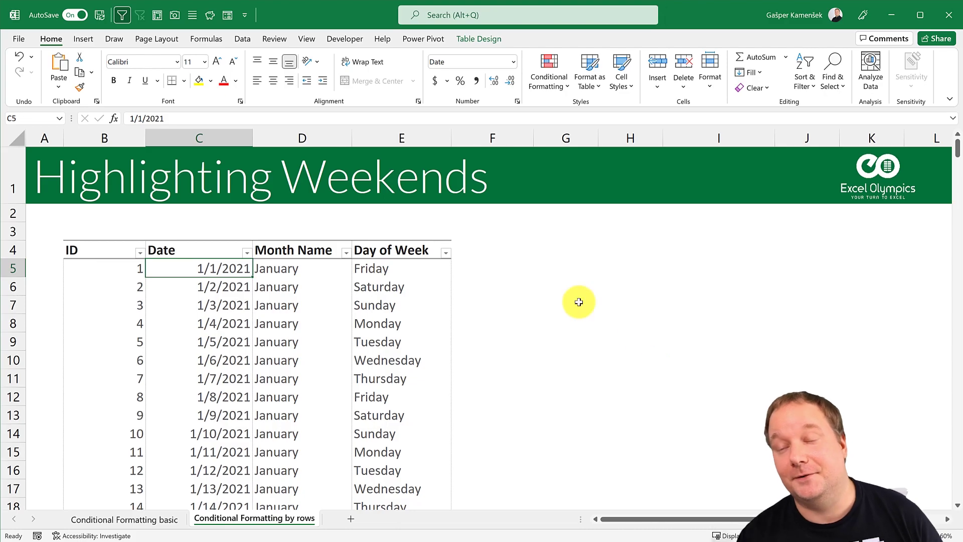
# Step: In Name Manager, create BestThingEver referring to =LAMBDA(a,WEEKDAY(a,2)>5)
pyautogui.click(219, 38)
pyautogui.click(359, 73)
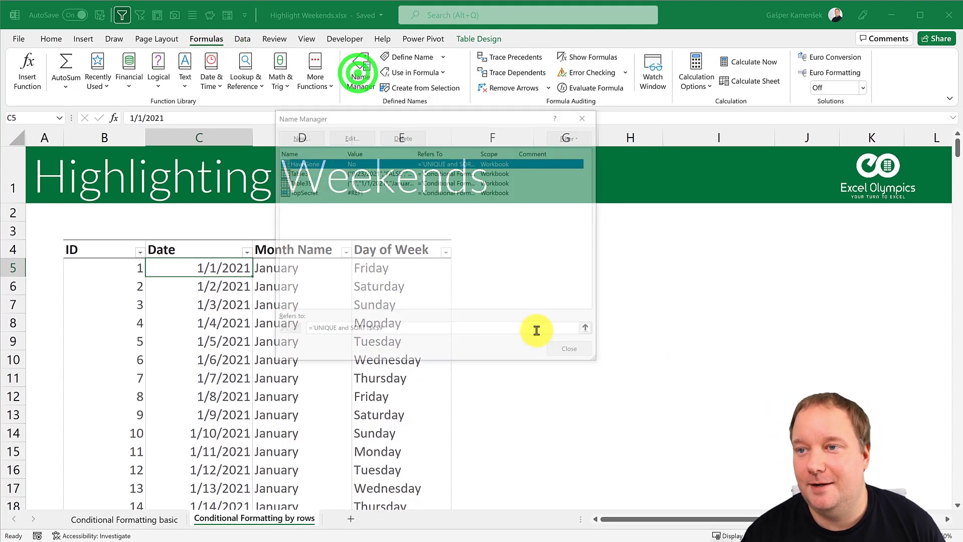
pyautogui.click(303, 131)
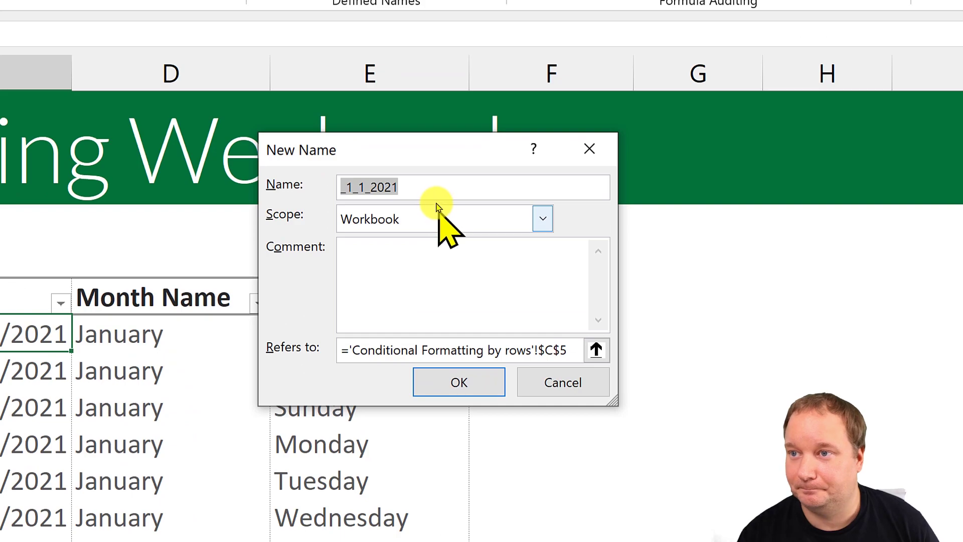
pyautogui.moveTo(432, 194); pyautogui.dragTo(328, 186)
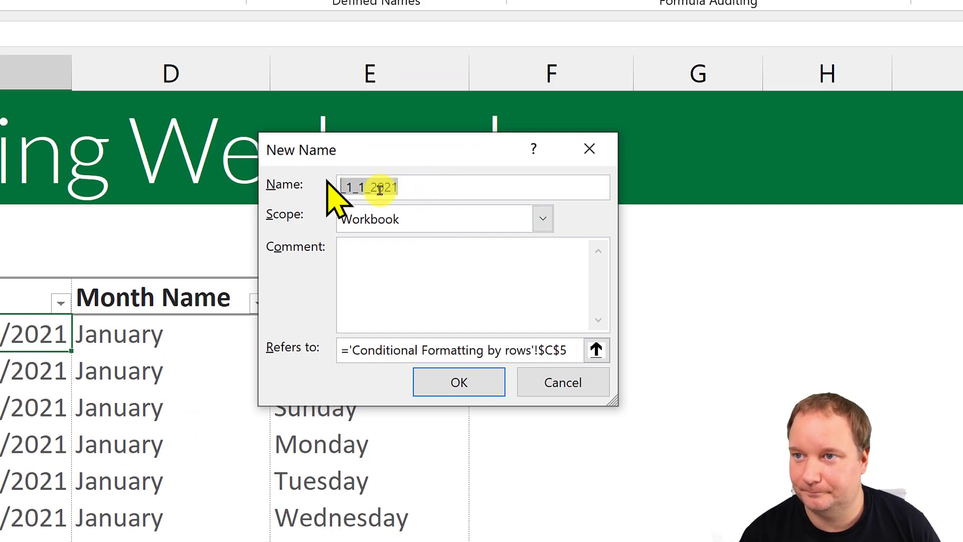
pyautogui.write('BestT')
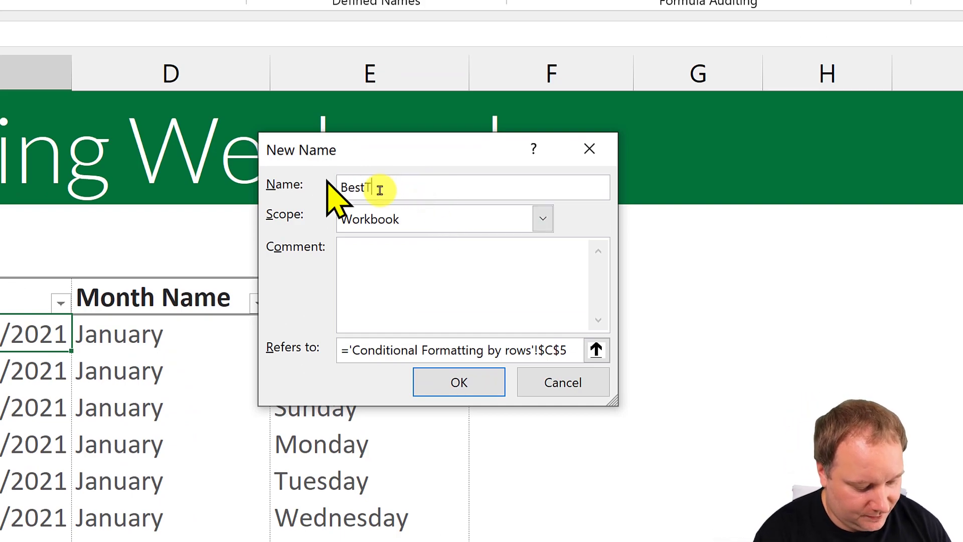
pyautogui.write('hingEver')
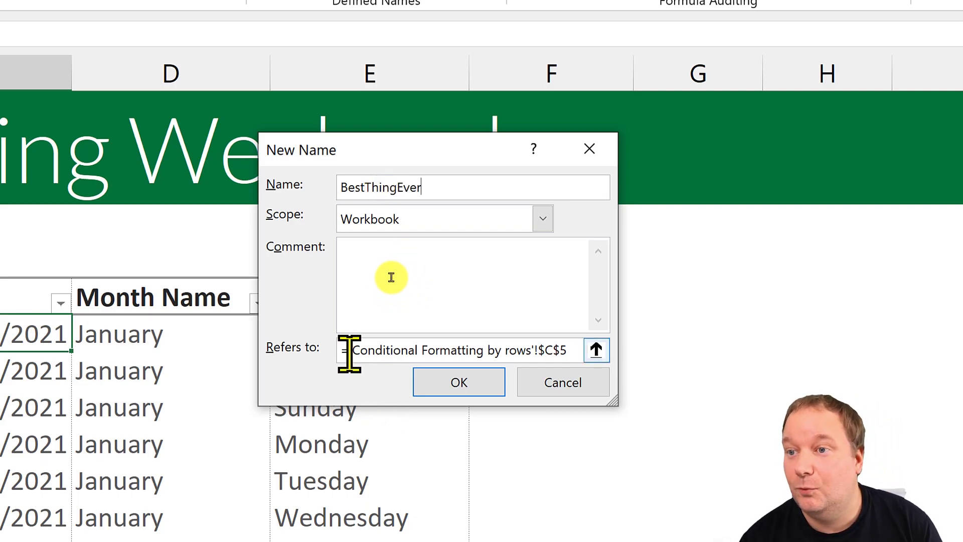
pyautogui.moveTo(347, 349); pyautogui.dragTo(711, 344)
pyautogui.press('BackSpace')
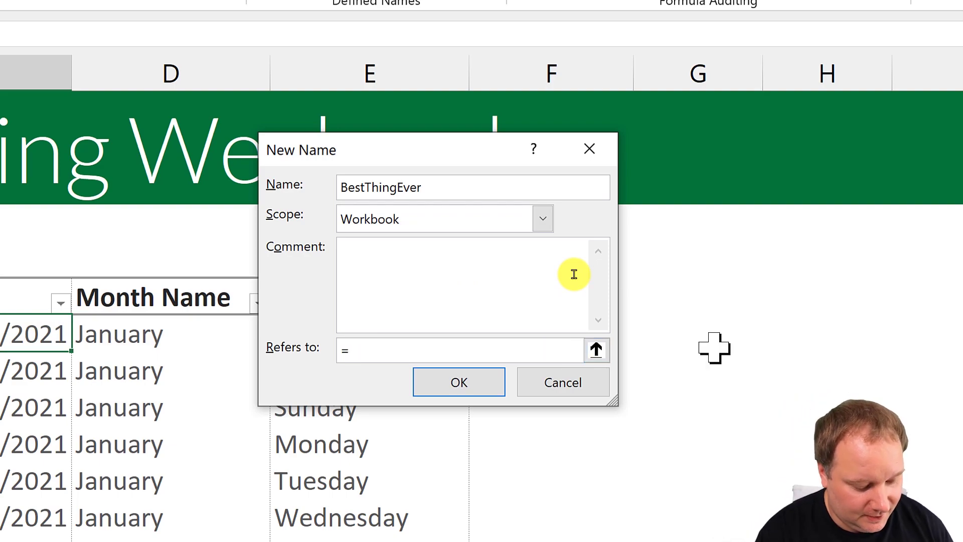
pyautogui.write('LAMBDA')
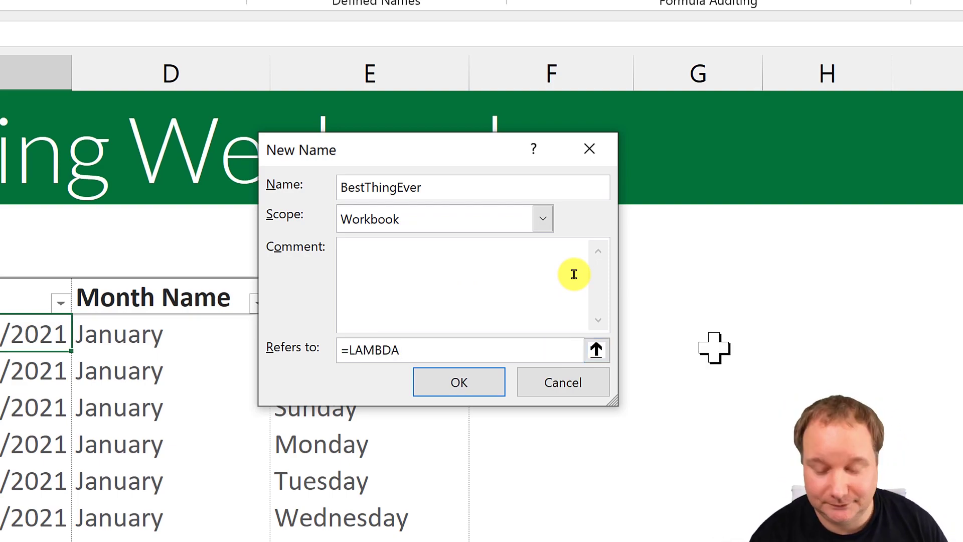
pyautogui.write('(')
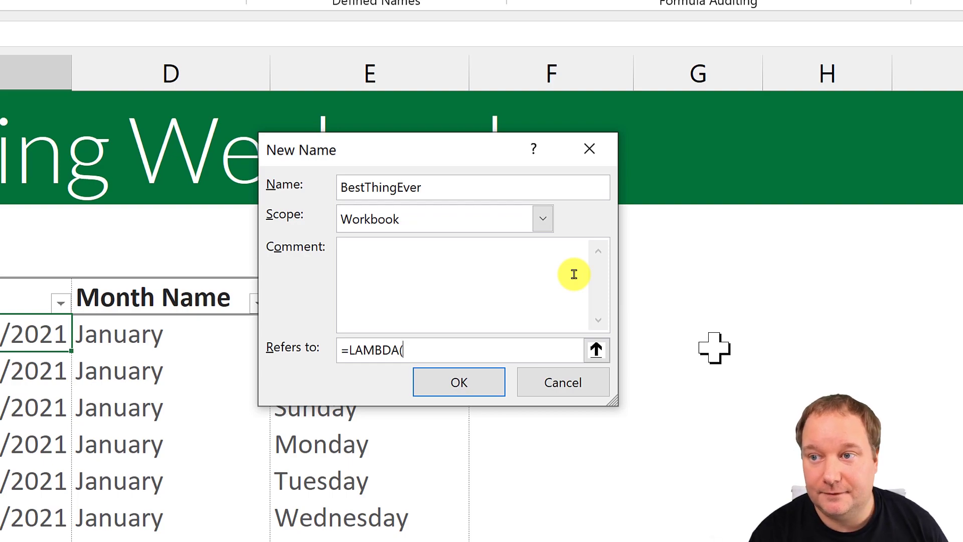
pyautogui.write('a')
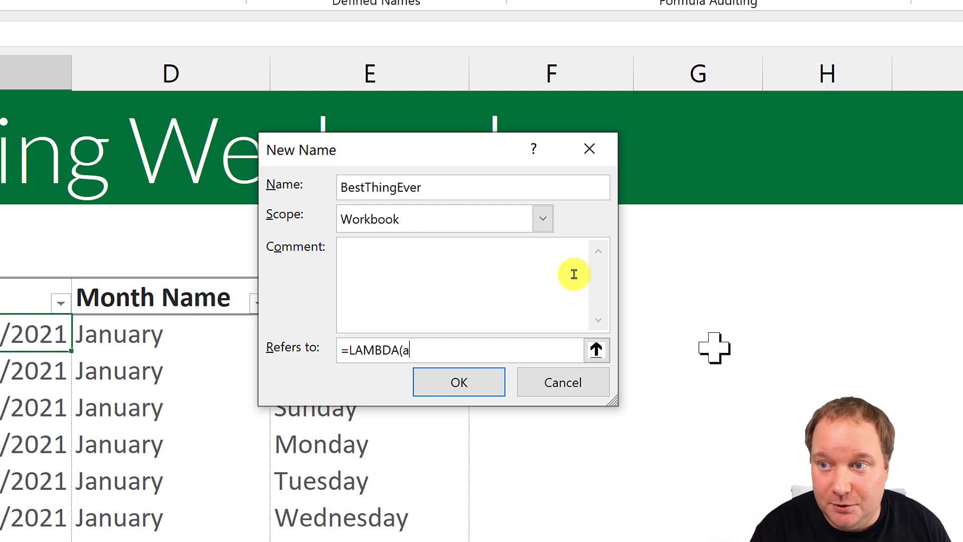
pyautogui.write(',')
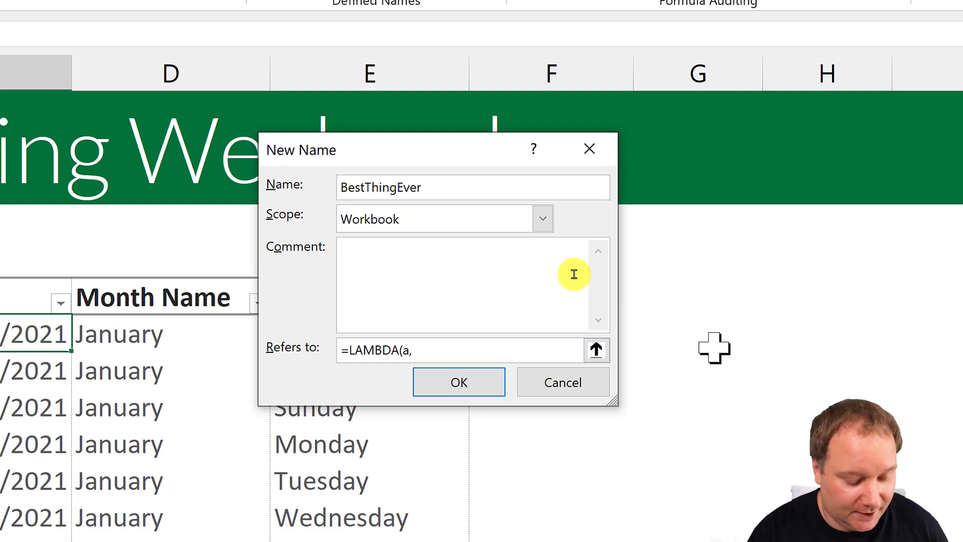
pyautogui.write('WEEKDAY')
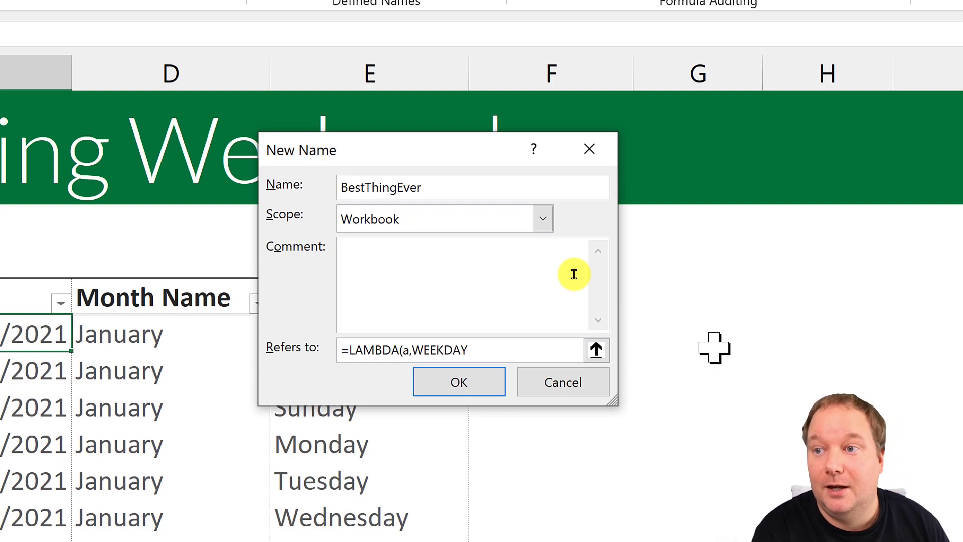
pyautogui.write('(a,2')
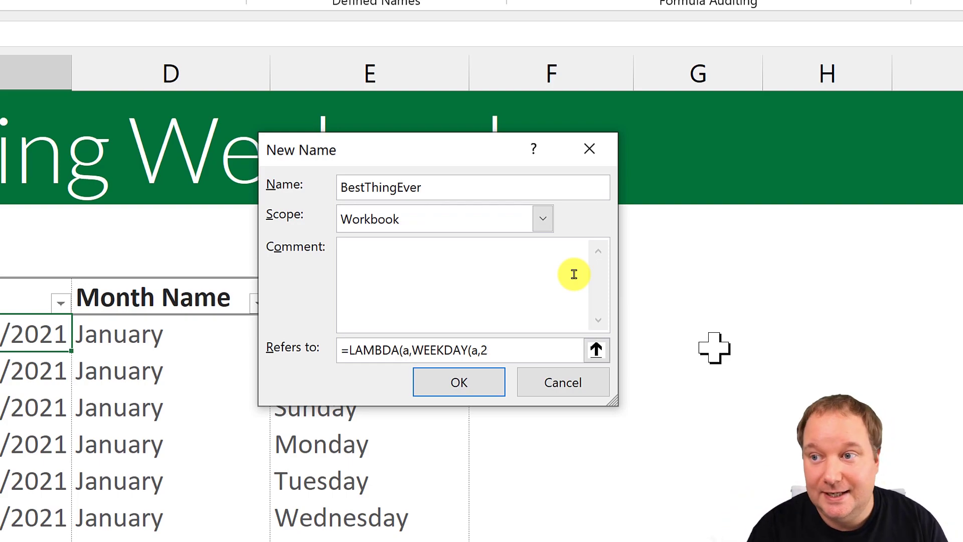
pyautogui.write(')')
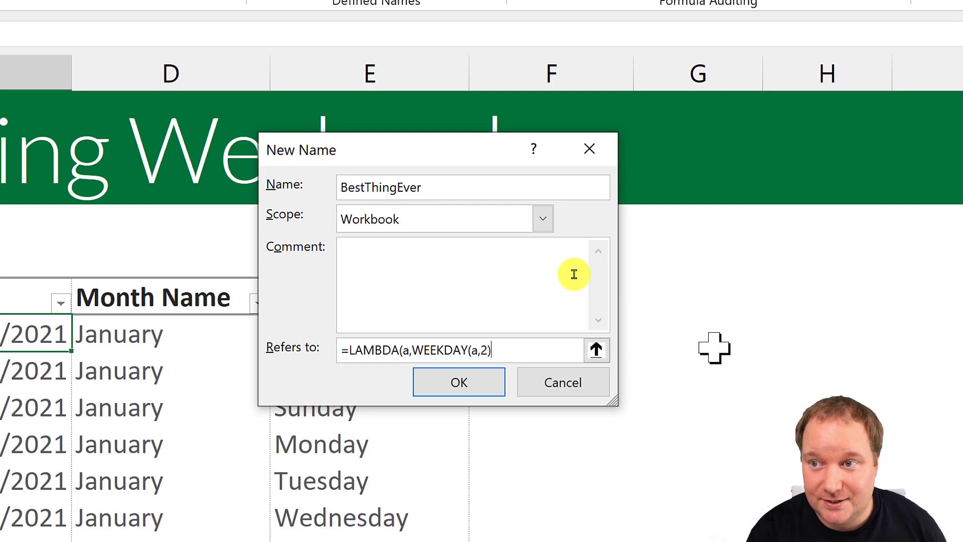
pyautogui.write('>5')
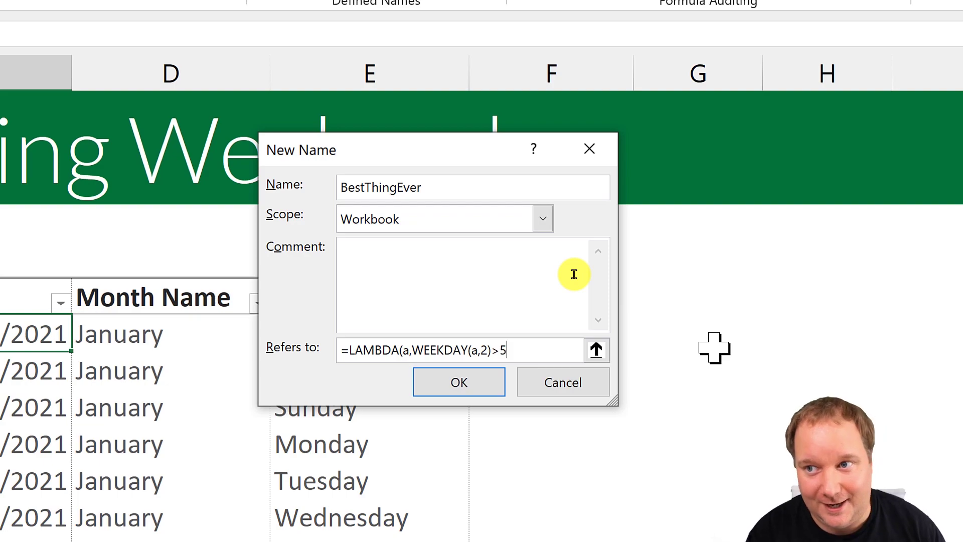
pyautogui.write(')')
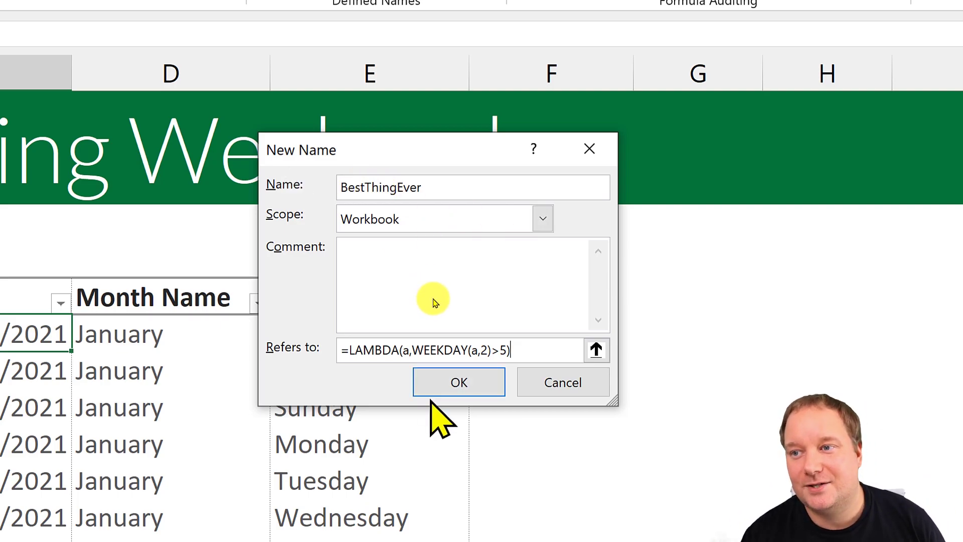
pyautogui.click(432, 383)
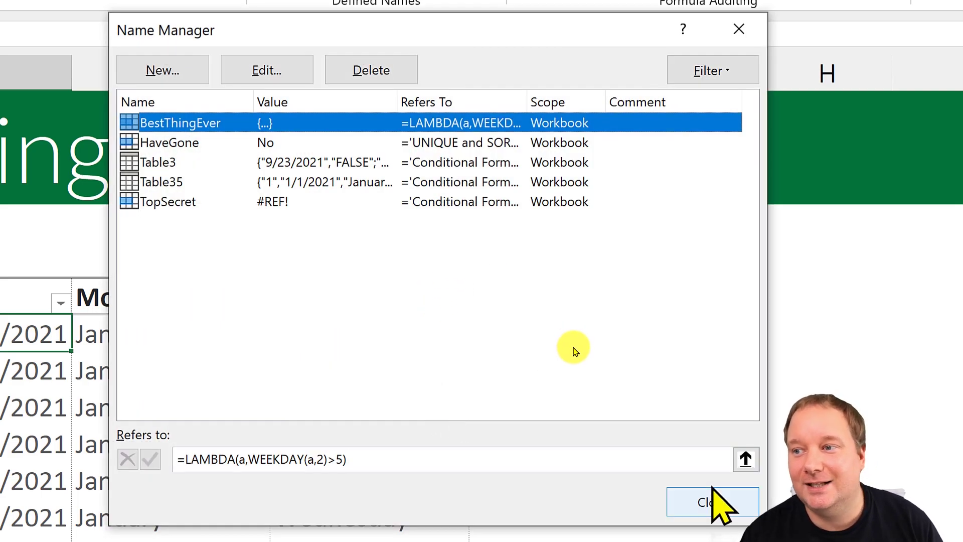
pyautogui.click(712, 501)
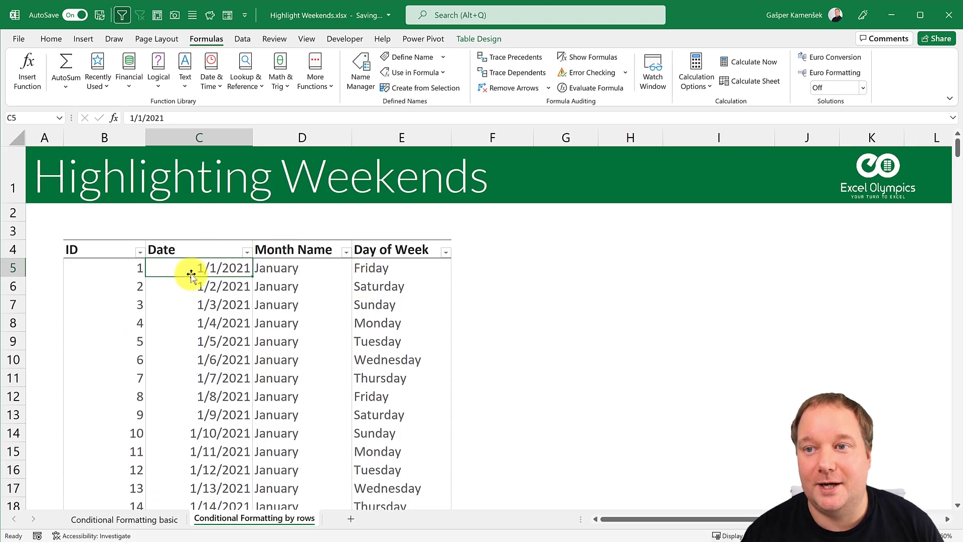
# Step: Select the table body and start a new formula-based conditional formatting rule
pyautogui.click(76, 244)
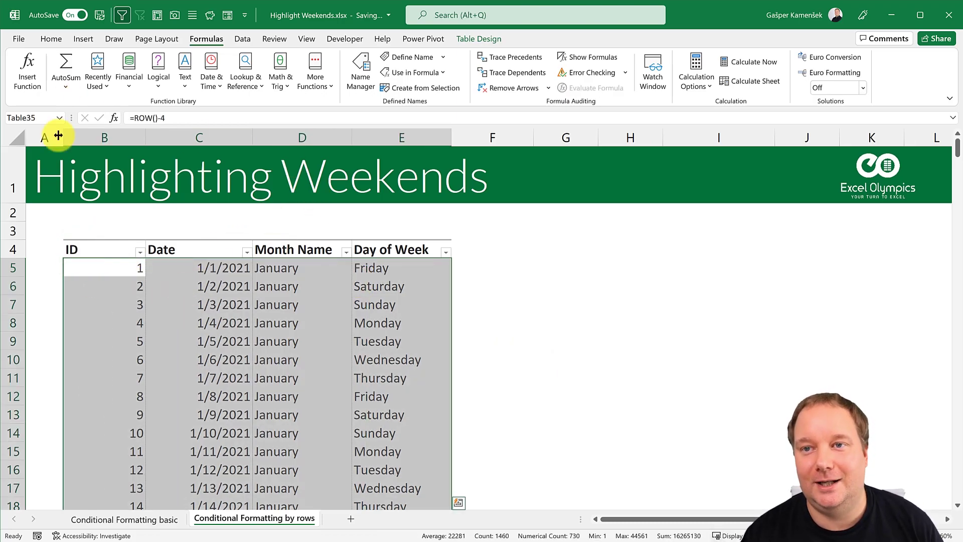
pyautogui.click(50, 40)
pyautogui.click(544, 85)
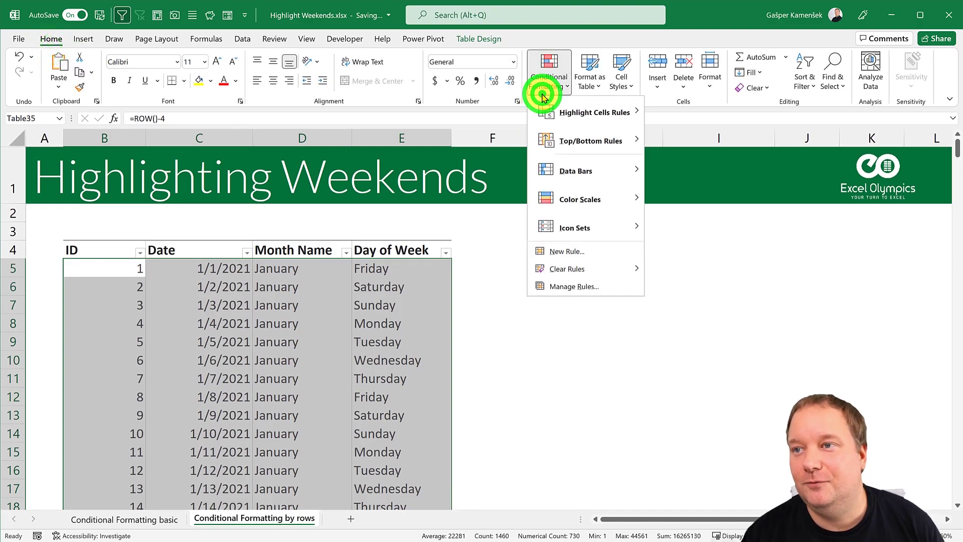
pyautogui.click(564, 250)
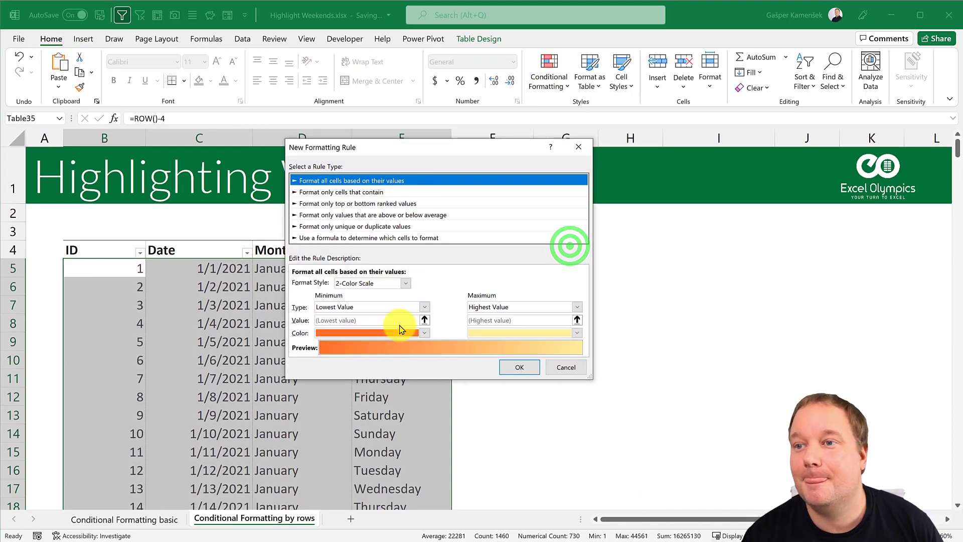
pyautogui.click(384, 239)
# Step: Enter the rule formula =BestThingEver($C5), correcting the 'BedtThingEver' typo
pyautogui.click(345, 280)
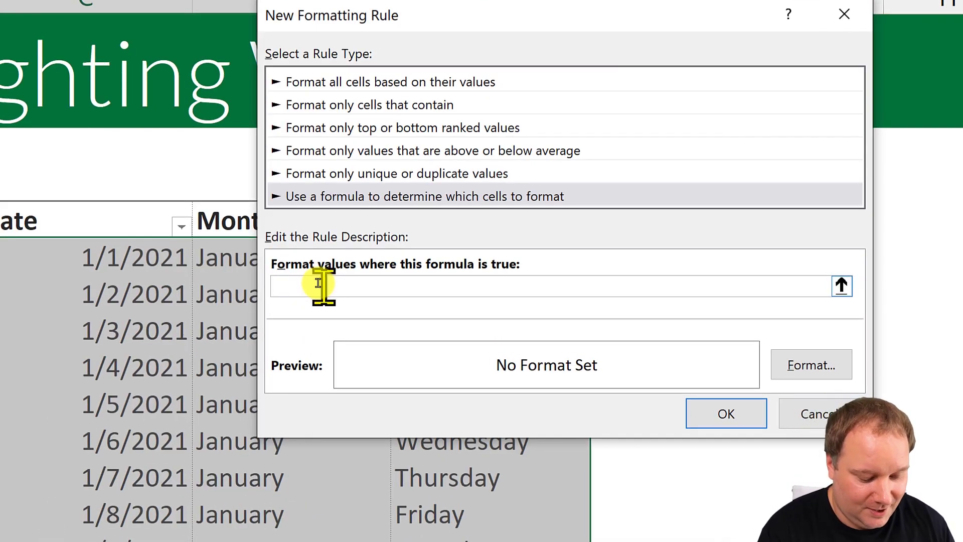
pyautogui.write('=Bed')
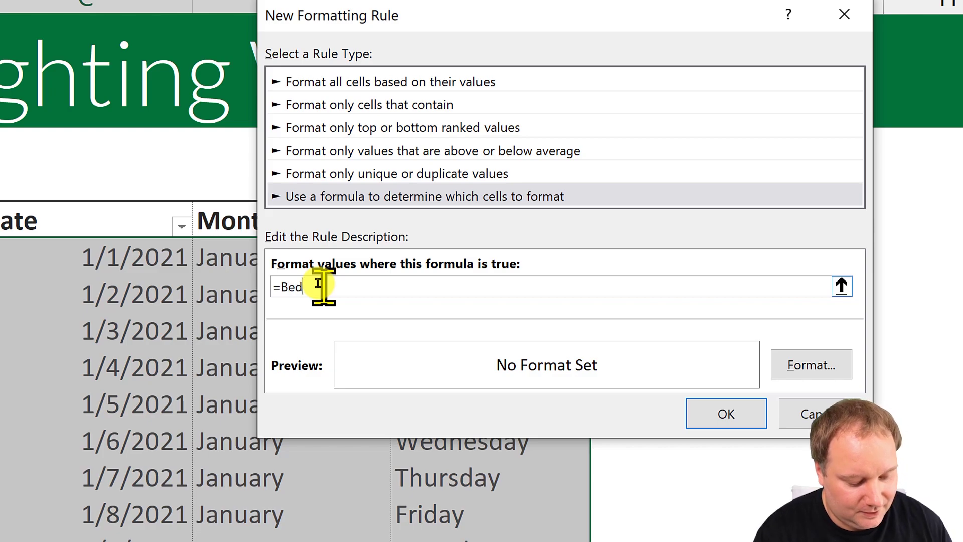
pyautogui.write('tThing')
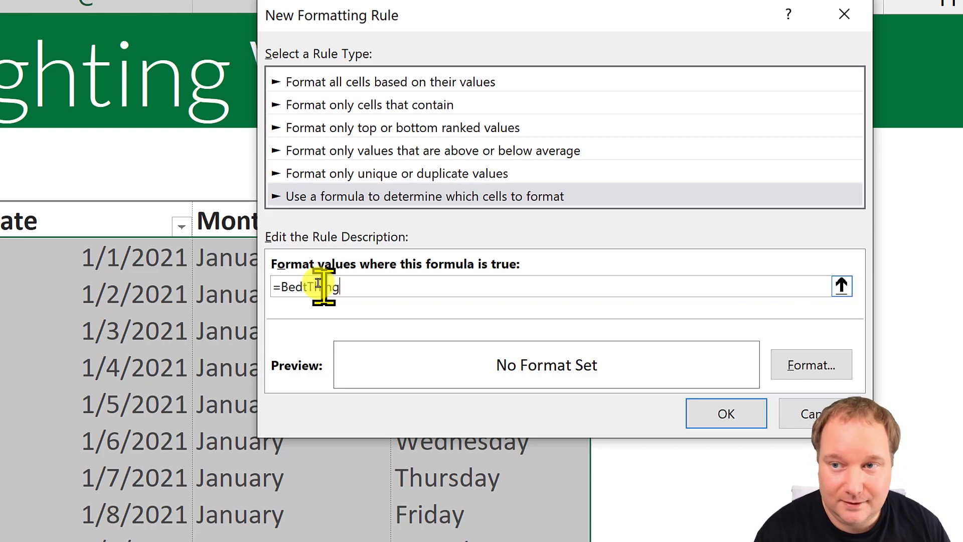
pyautogui.write('Ever(')
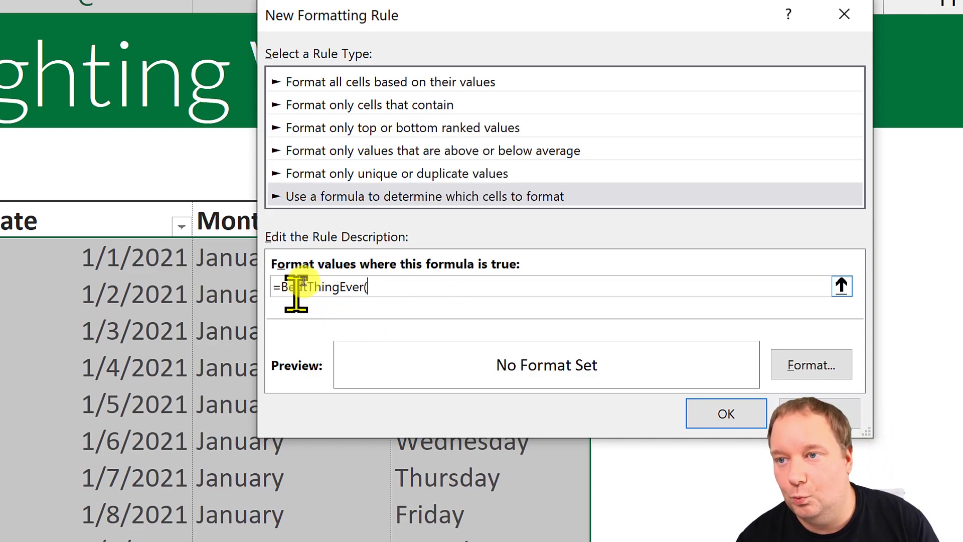
pyautogui.click(307, 282)
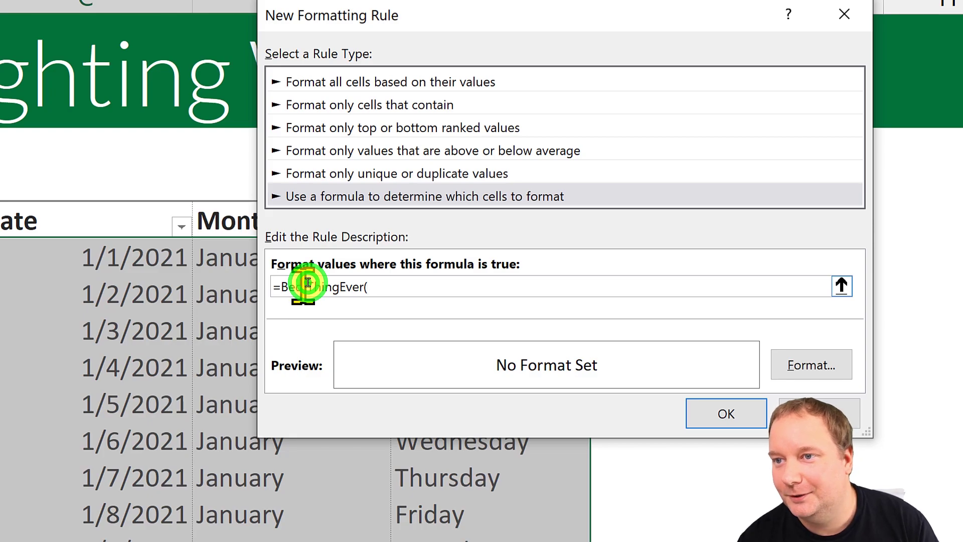
pyautogui.press('BackSpace')
pyautogui.write('s')
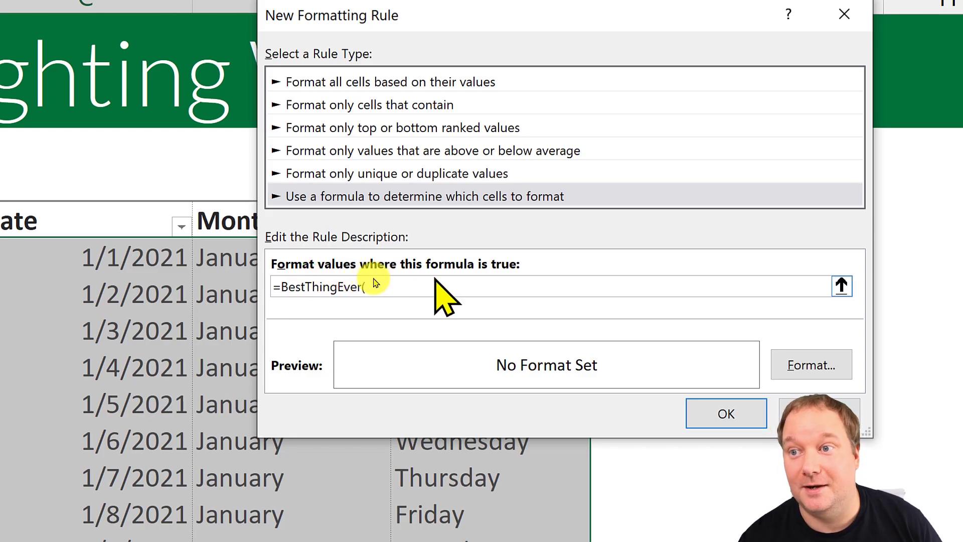
pyautogui.click(371, 284)
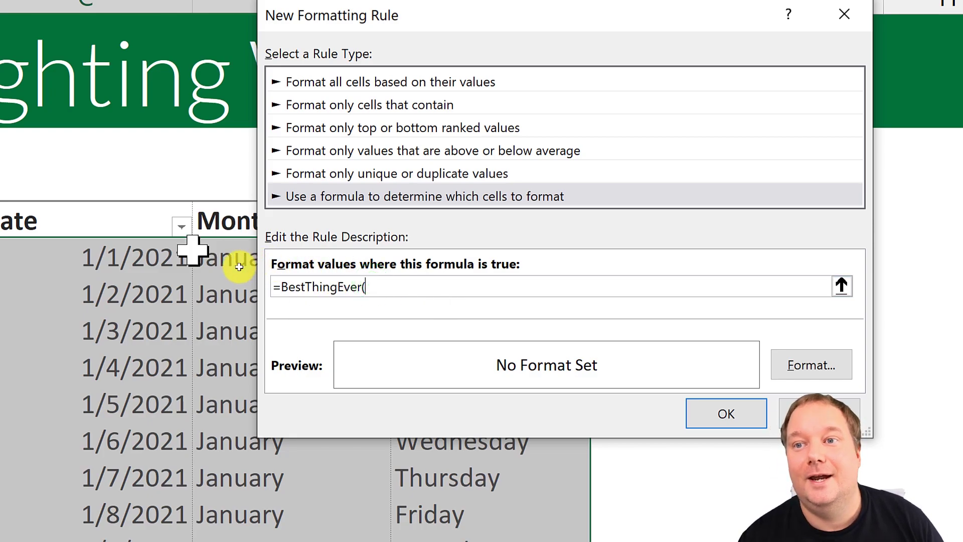
pyautogui.click(155, 256)
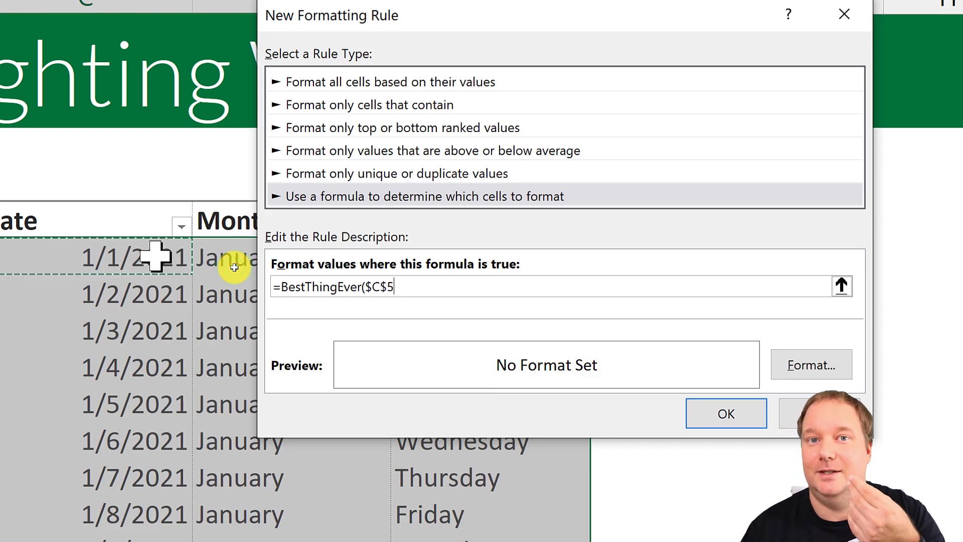
pyautogui.press('F4')
pyautogui.press('F4')
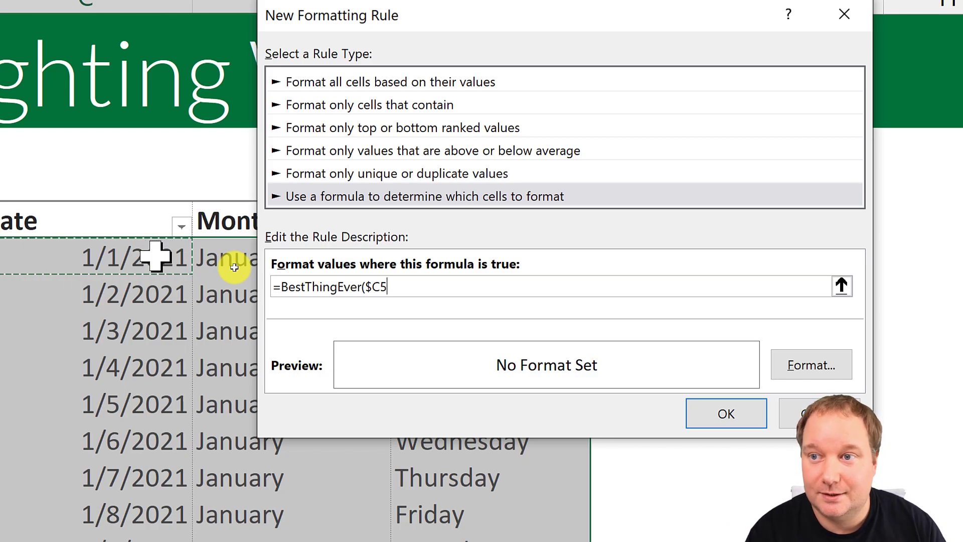
pyautogui.write(')')
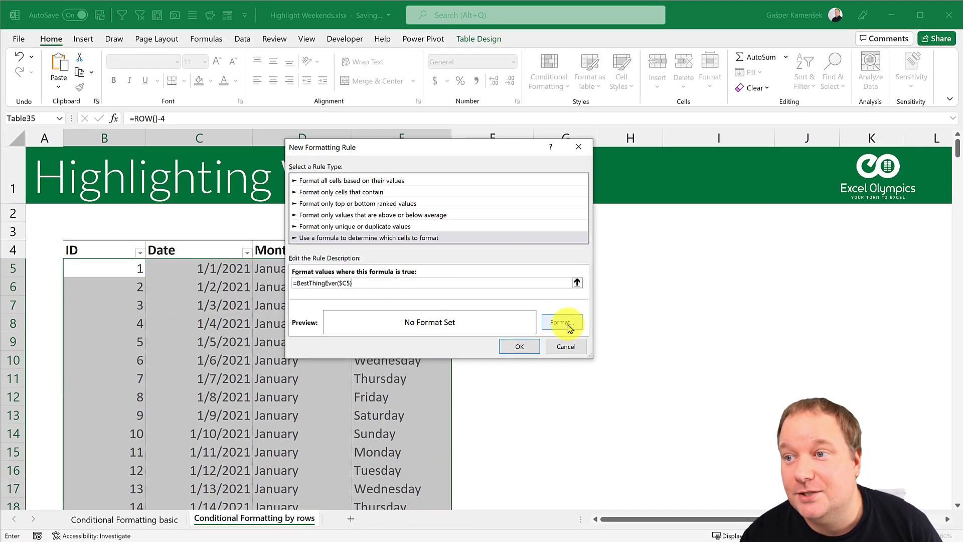
# Step: Format matching rows with a dark green fill and white text, and apply the rule
pyautogui.click(811, 365)
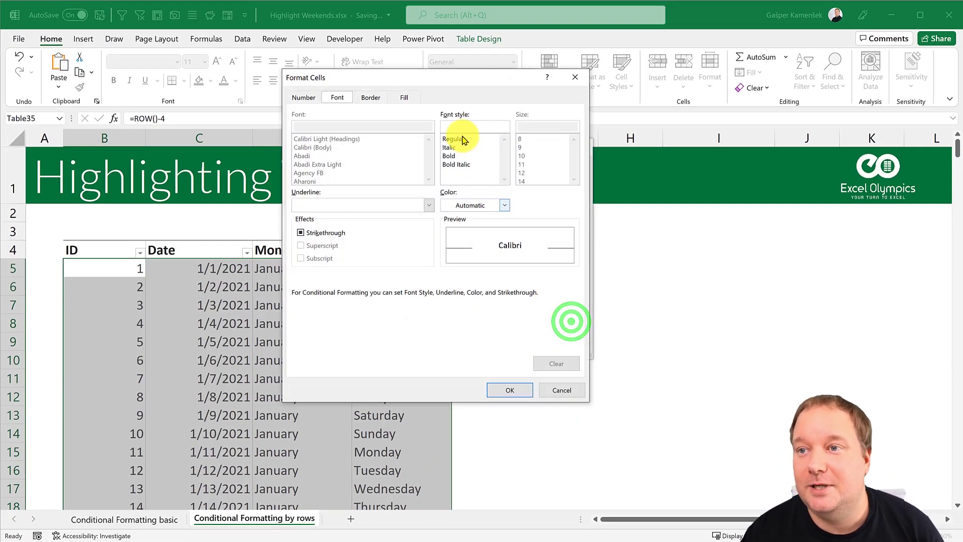
pyautogui.click(396, 97)
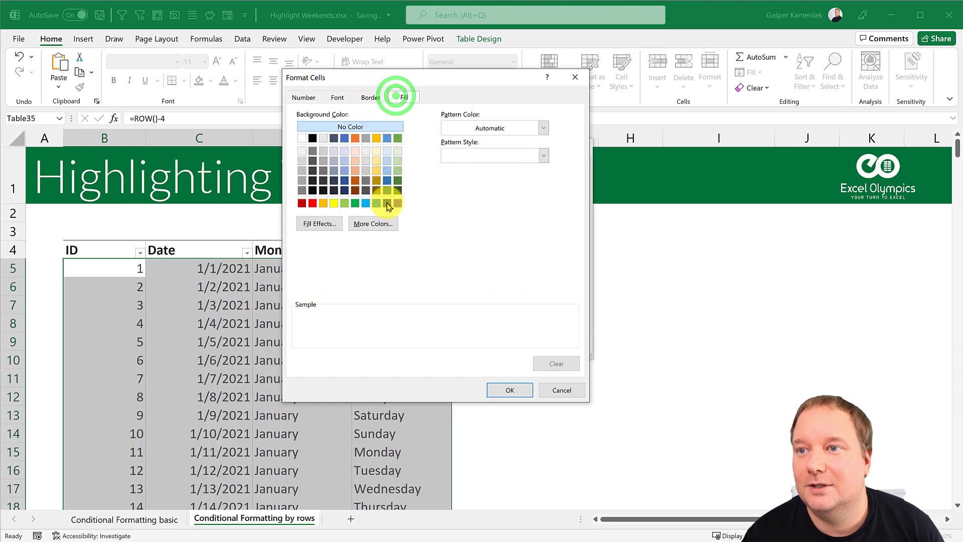
pyautogui.click(398, 189)
pyautogui.click(339, 98)
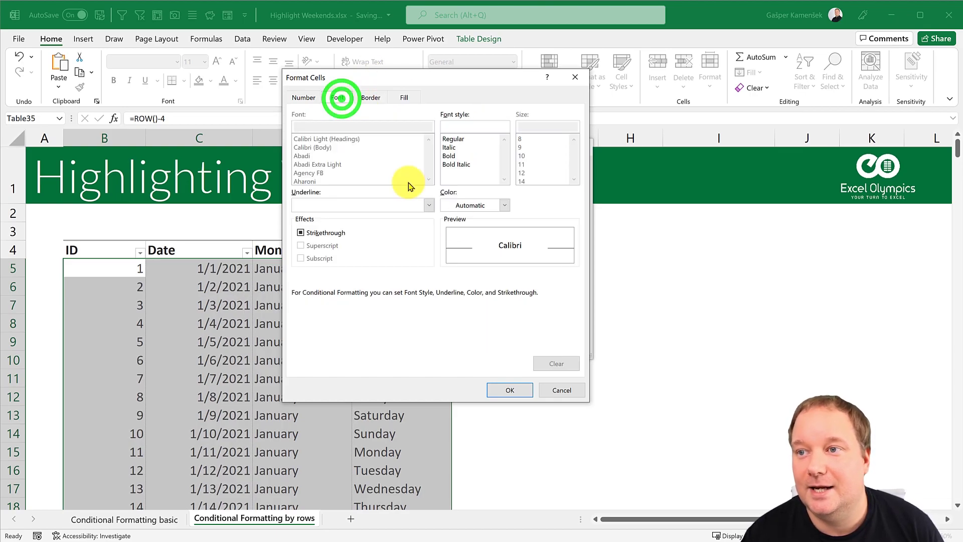
pyautogui.click(504, 205)
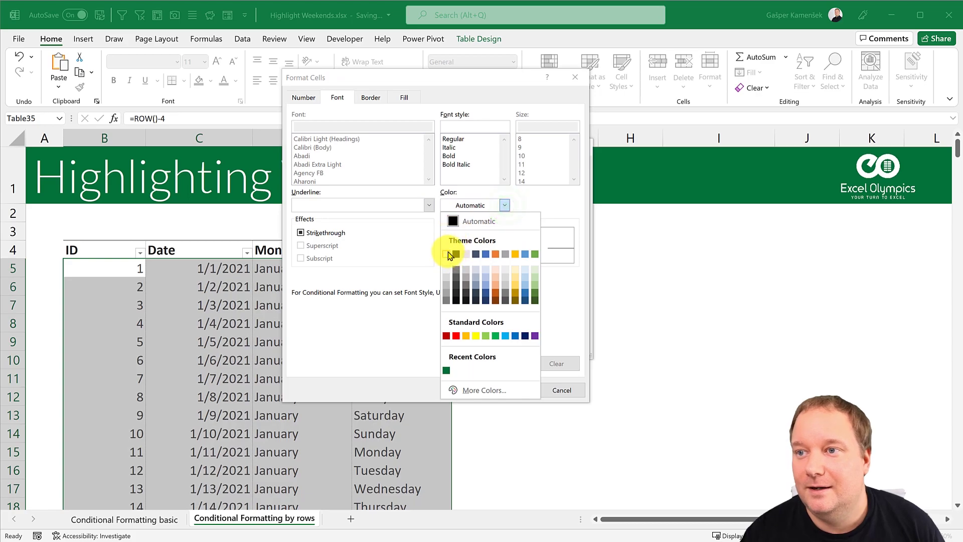
pyautogui.click(448, 254)
pyautogui.click(498, 390)
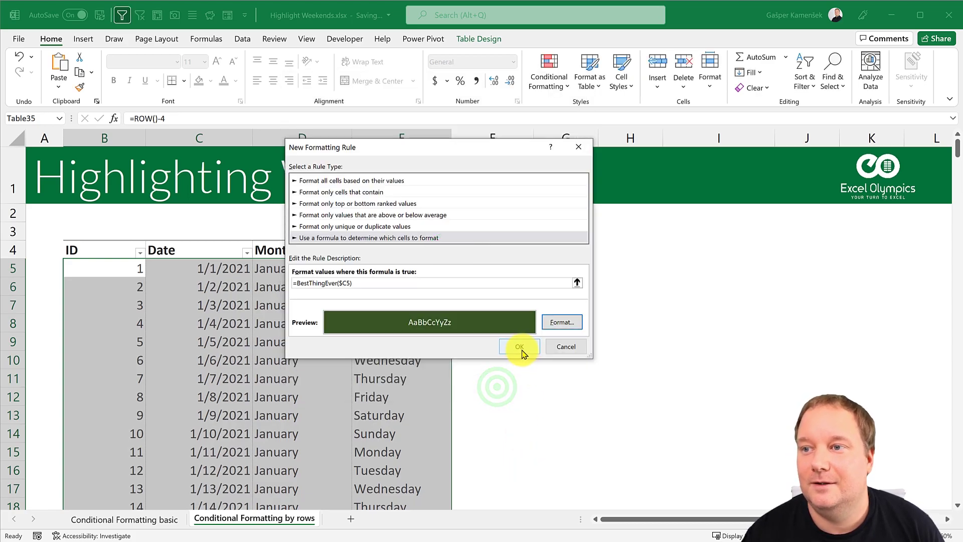
pyautogui.click(520, 347)
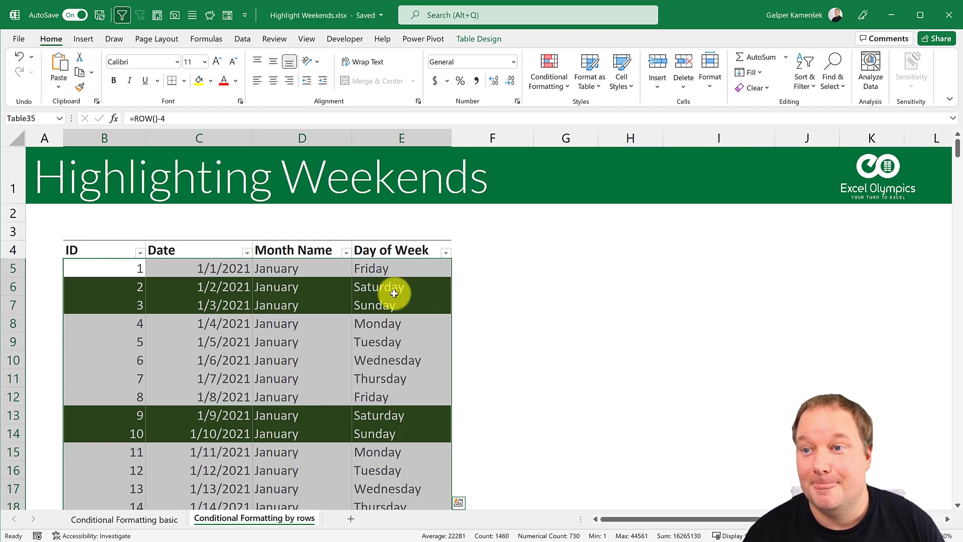
pyautogui.click(241, 287)
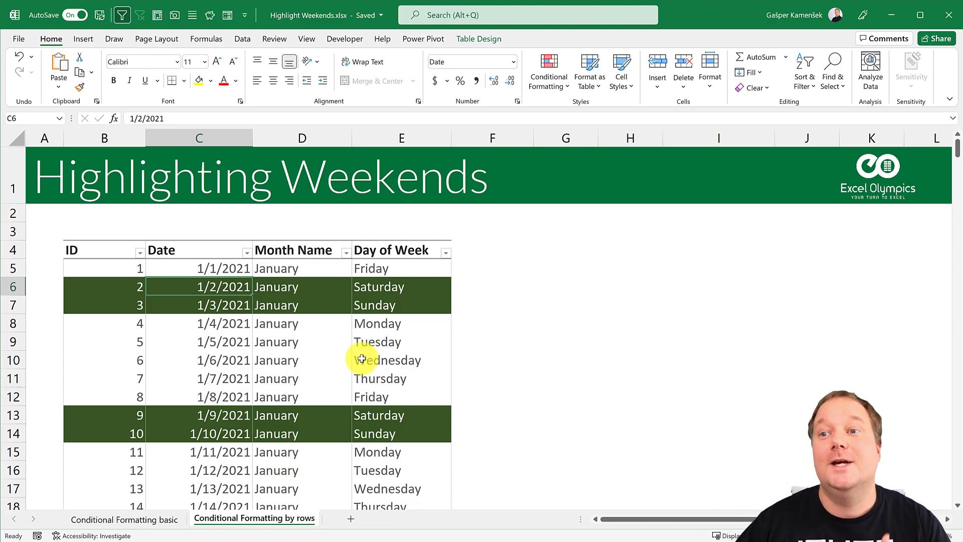
pyautogui.moveTo(109, 283); pyautogui.dragTo(401, 303)
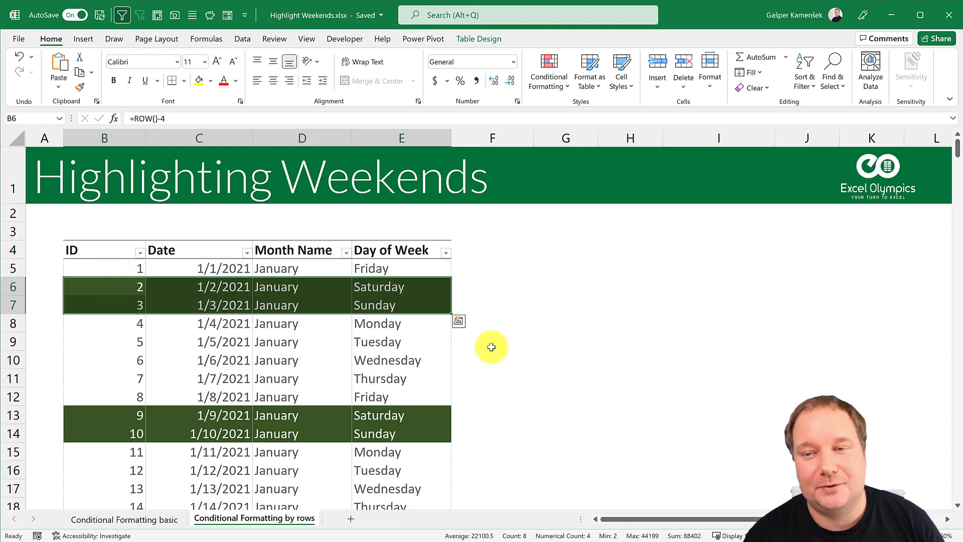
pyautogui.click(228, 288)
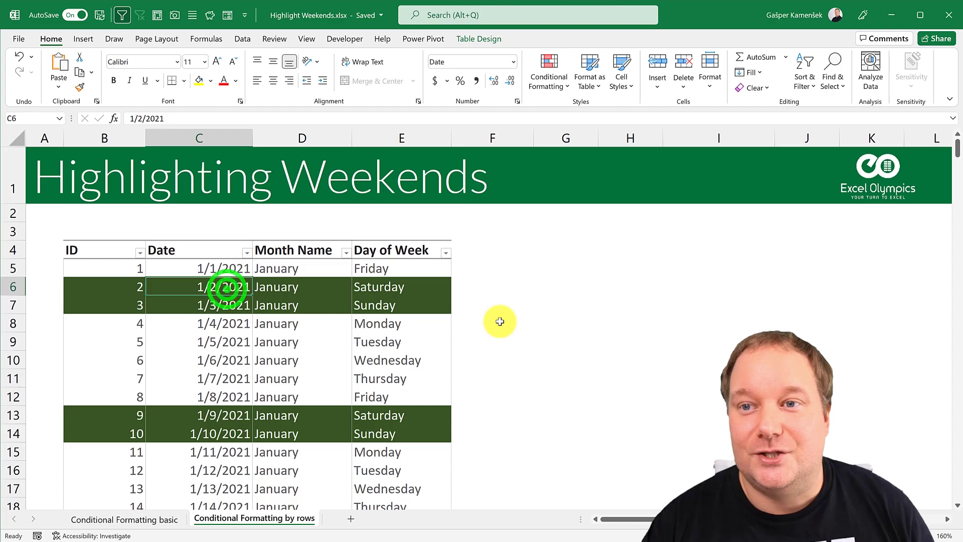